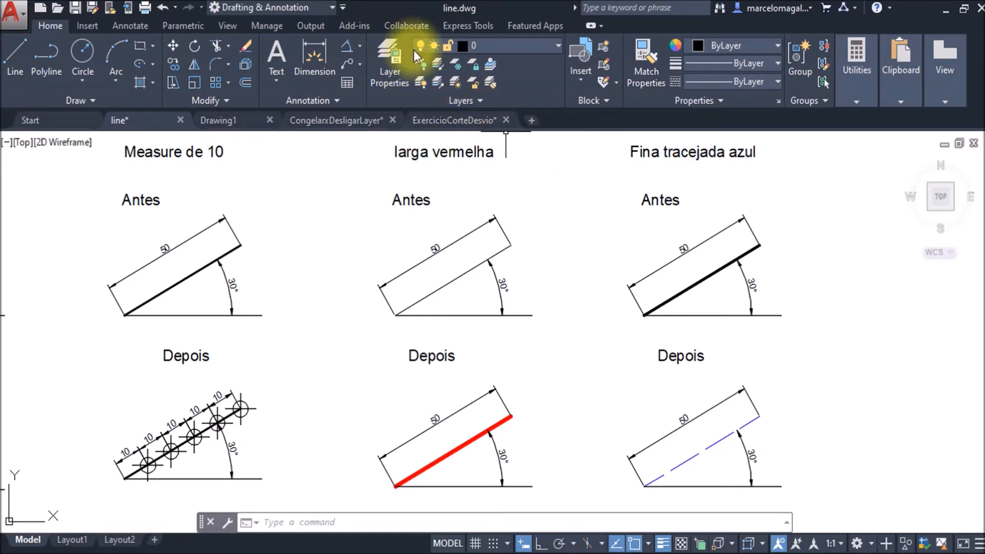
- Review the drawing's layer list, and check which layer holds the length dimension in the "larga vermelha" Antes figure
{"action": "left_click", "coordinate": [380, 61]}
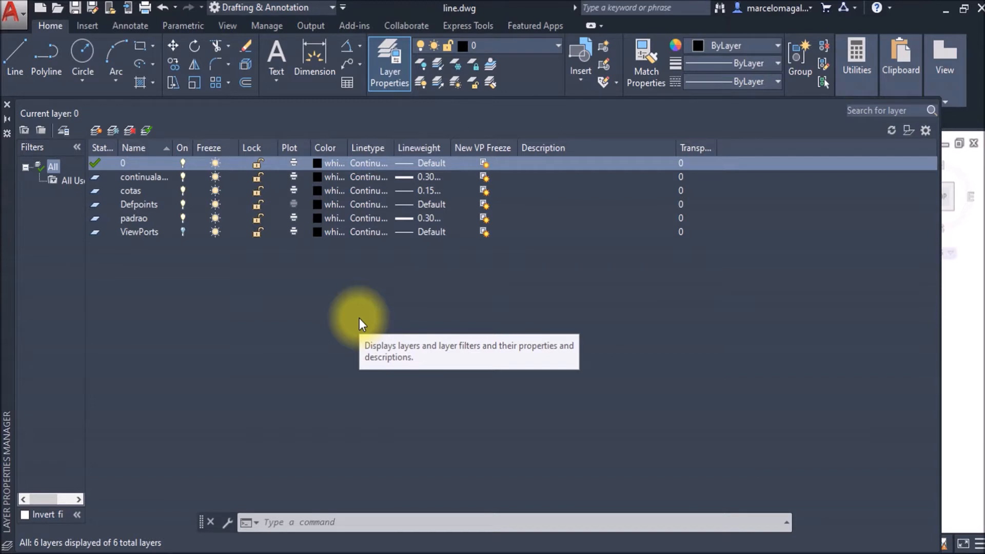
{"action": "left_click", "coordinate": [6, 105]}
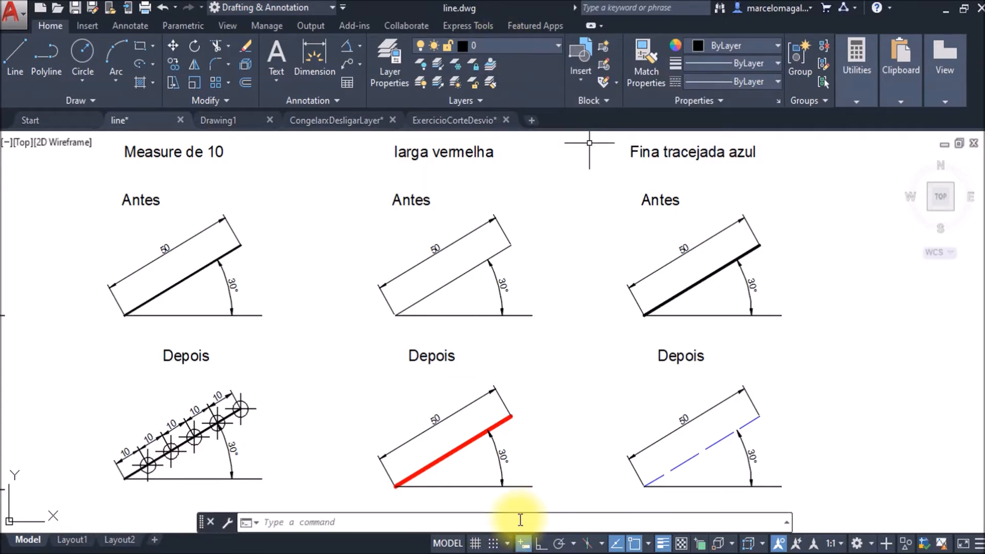
{"action": "left_click", "coordinate": [397, 277]}
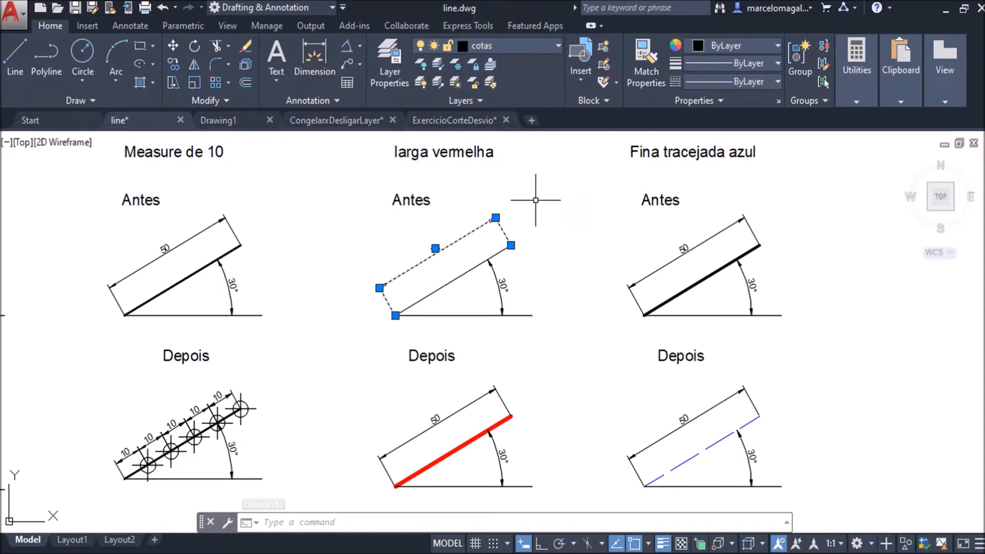
{"action": "key", "text": "Escape"}
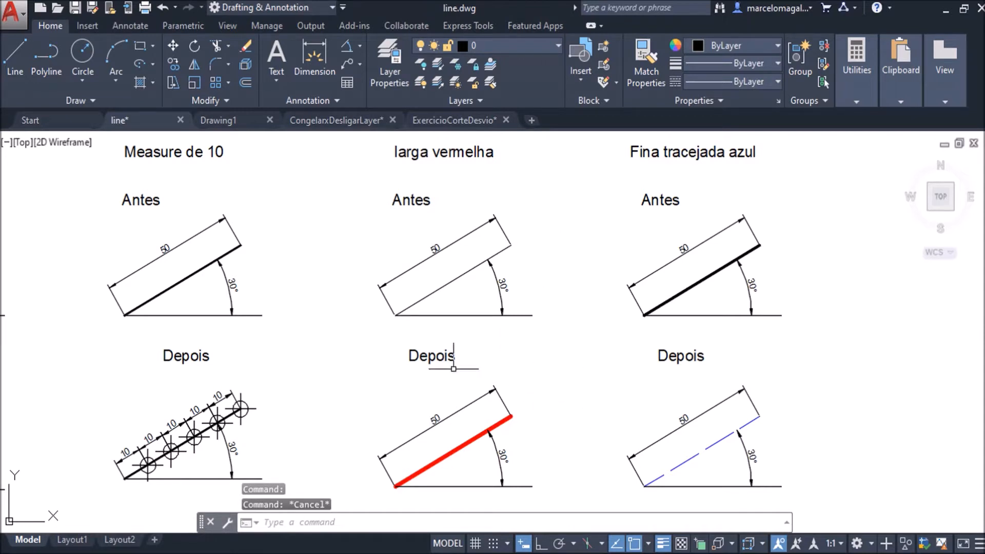
- Inspect the colour, lineweight and linetype of the thick red line and the dashed blue line in the Depois figures
{"action": "left_click", "coordinate": [433, 463]}
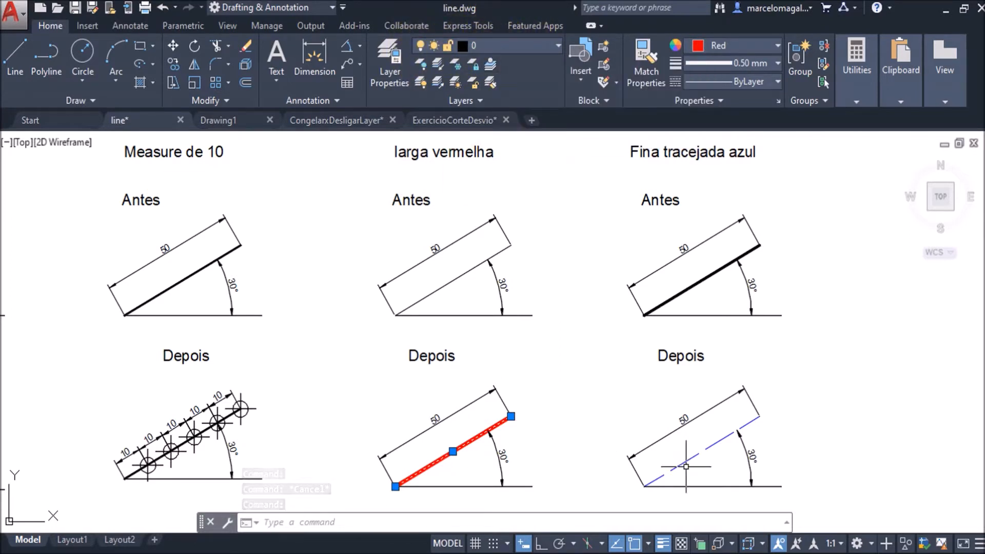
{"action": "key", "text": "Escape"}
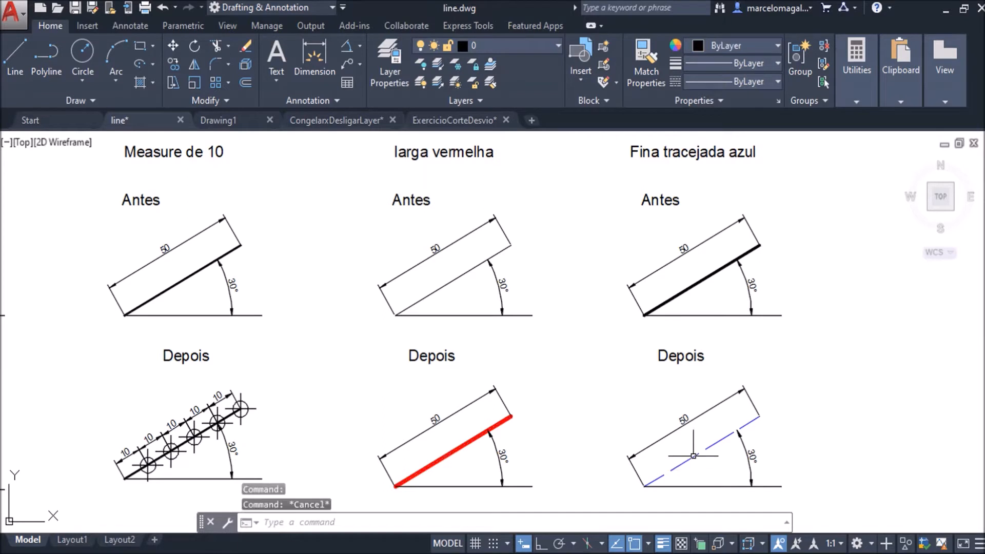
{"action": "left_click", "coordinate": [695, 460]}
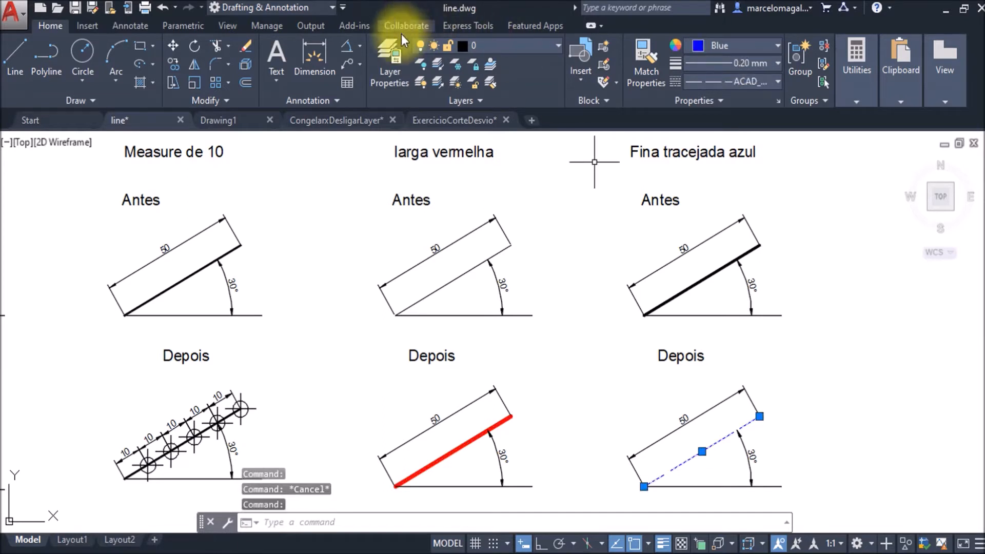
{"action": "key", "text": "Escape"}
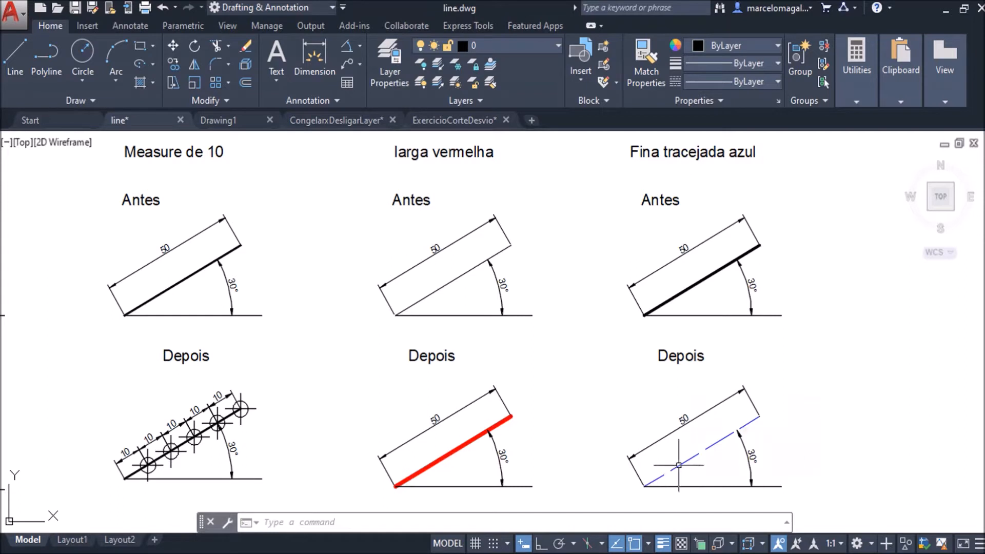
{"action": "mouse_move", "coordinate": [679, 465]}
{"action": "left_click", "coordinate": [449, 452]}
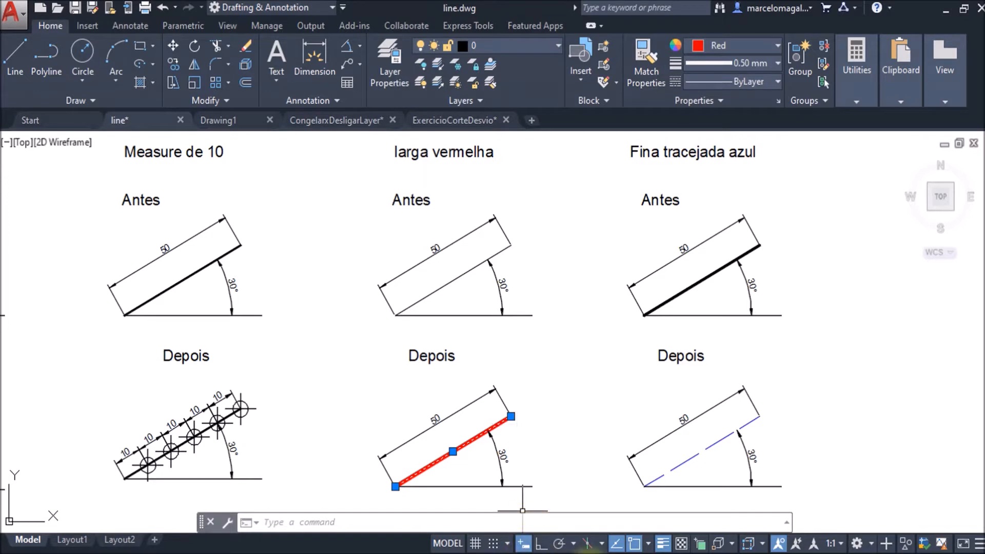
{"action": "key", "text": "Escape"}
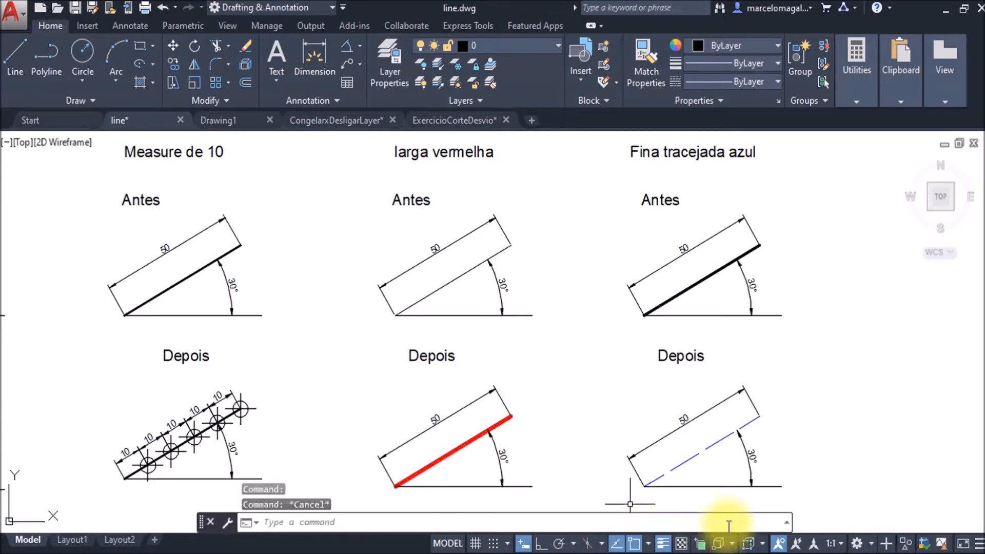
{"action": "left_click", "coordinate": [685, 462]}
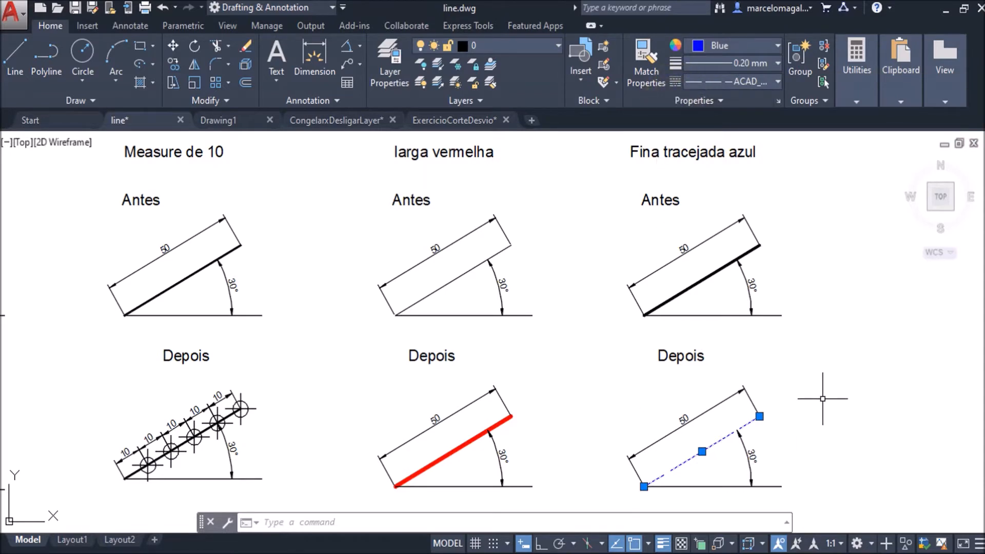
{"action": "key", "text": "Escape"}
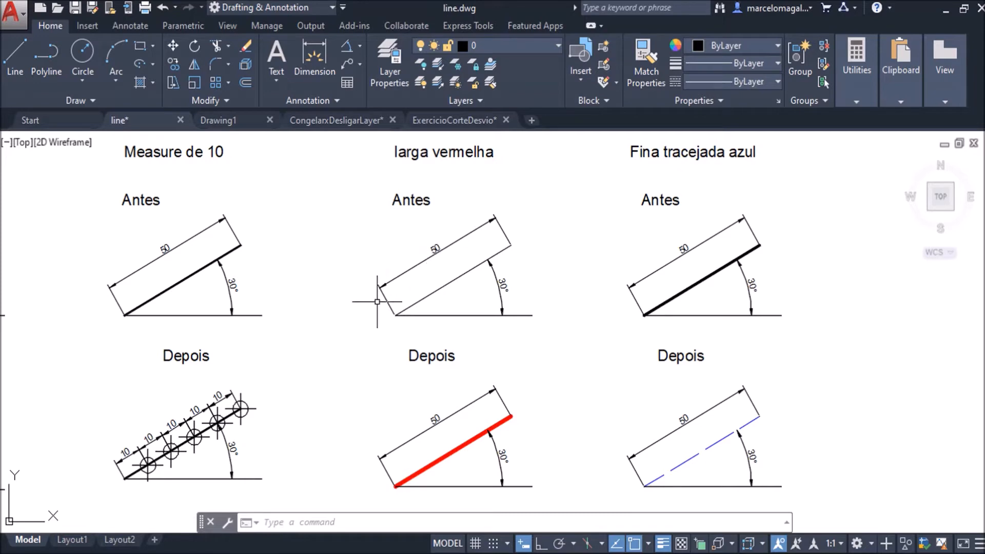
- Check the layer of the length dimension in the "larga vermelha" Antes figure, and turn off the cotas layer
{"action": "left_click", "coordinate": [417, 262]}
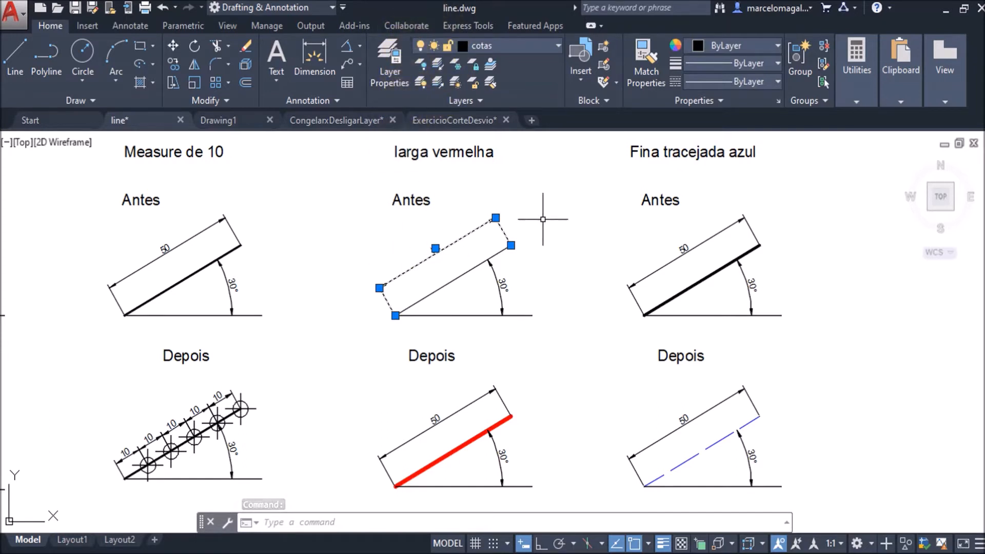
{"action": "key", "text": "Escape"}
{"action": "key", "text": "Escape"}
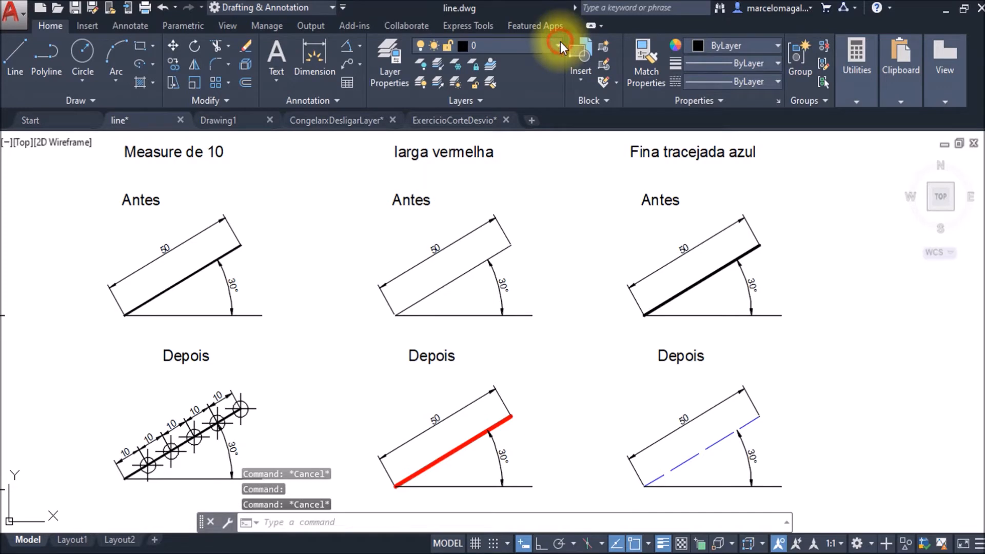
{"action": "left_click", "coordinate": [559, 44]}
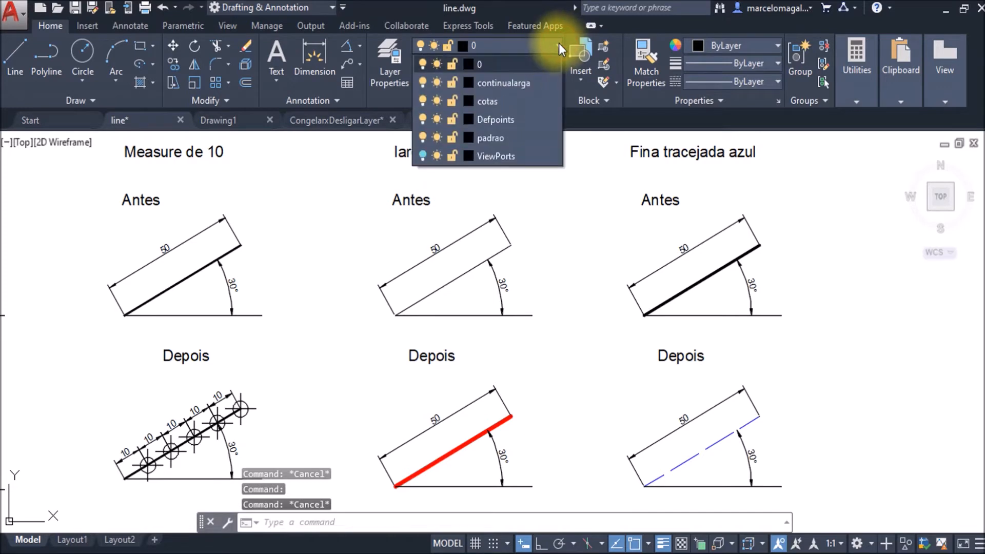
{"action": "left_click", "coordinate": [421, 100]}
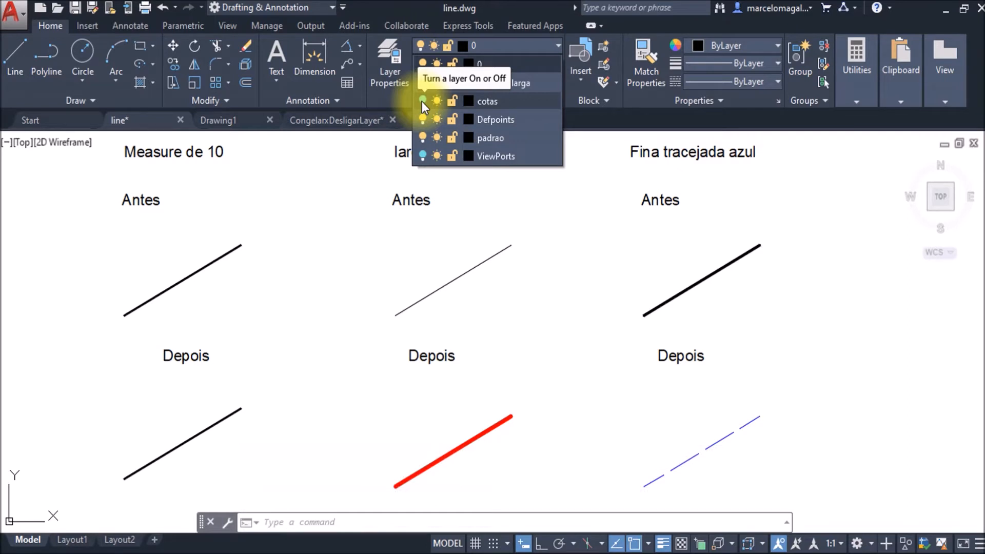
{"action": "left_click", "coordinate": [568, 260]}
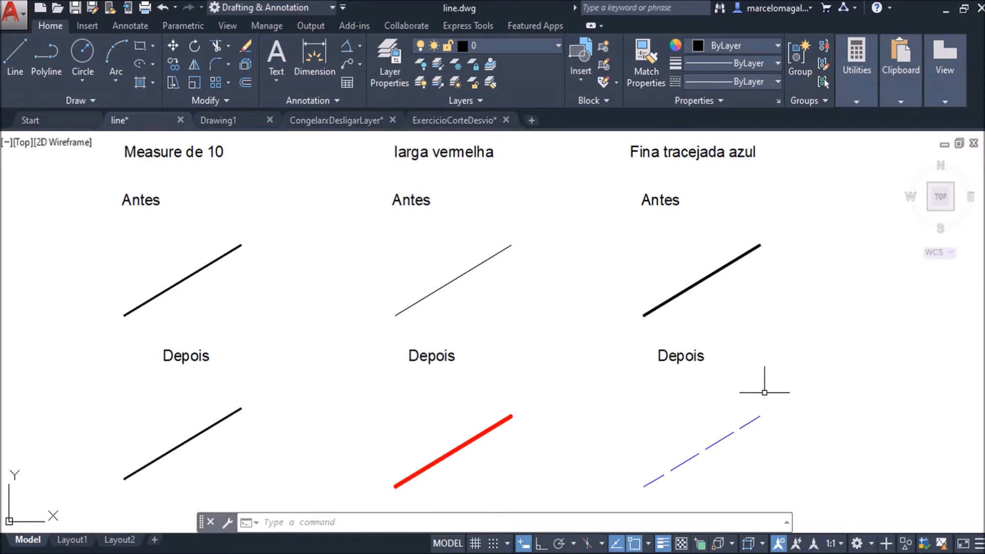
- Turn the cotas layer back on
{"action": "left_click", "coordinate": [559, 45]}
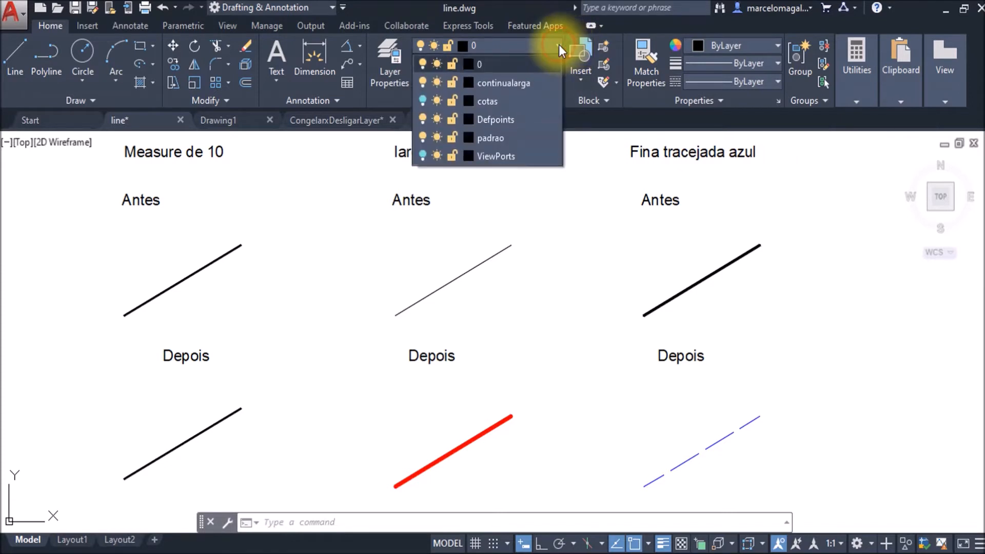
{"action": "left_click", "coordinate": [423, 101]}
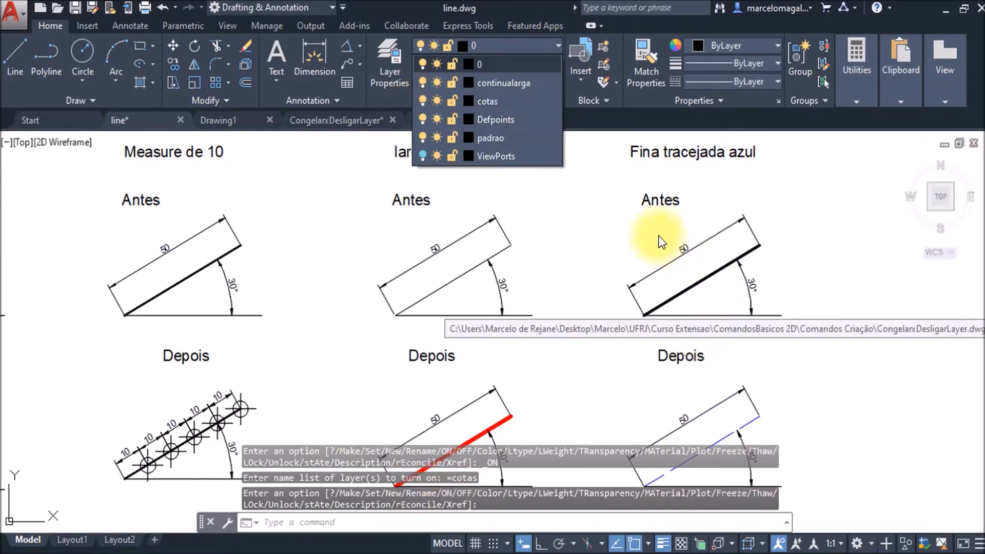
{"action": "left_click", "coordinate": [569, 287]}
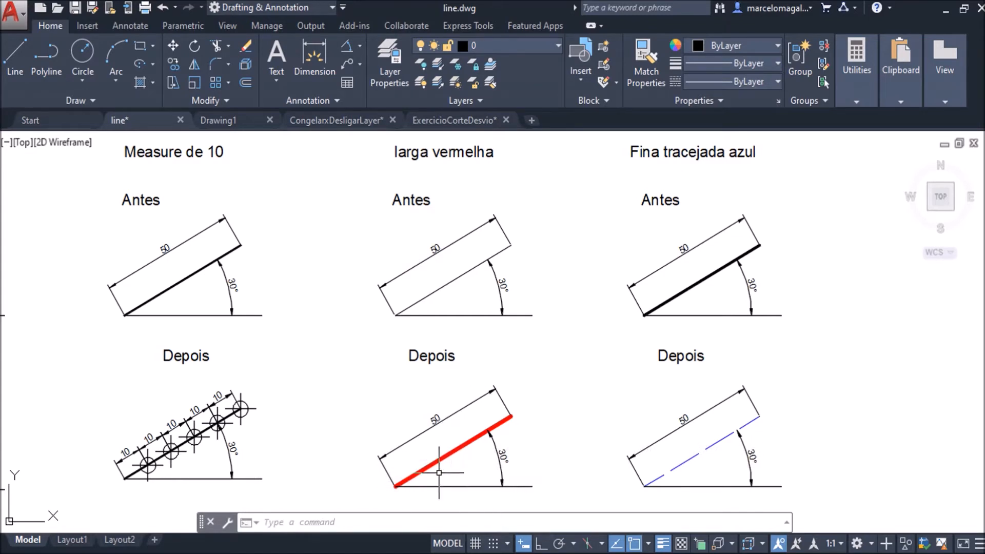
- Check the layer of the thick red line, and turn off the current layer 0, accepting that new objects are hidden
{"action": "left_click", "coordinate": [454, 447]}
{"action": "left_click", "coordinate": [448, 458]}
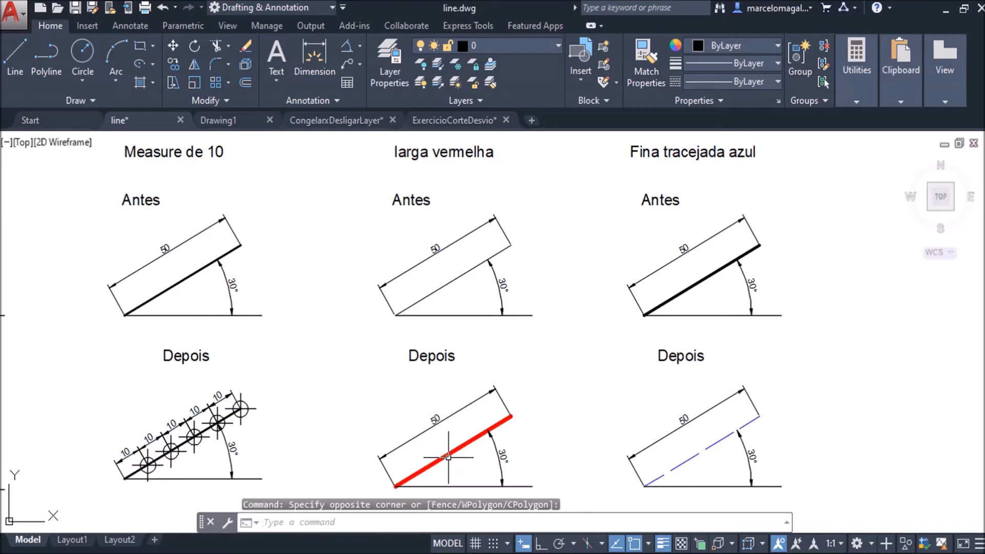
{"action": "left_click", "coordinate": [443, 455]}
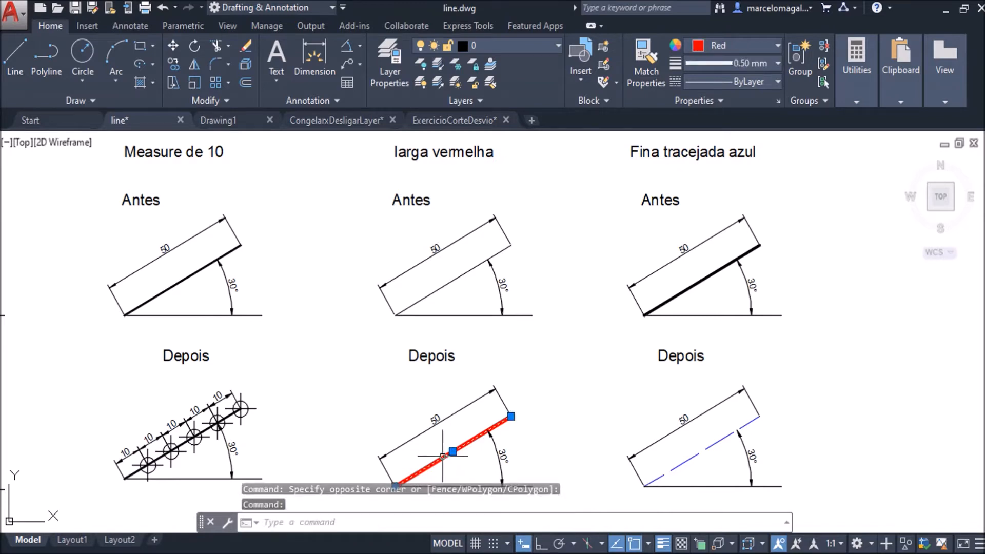
{"action": "key", "text": "Escape"}
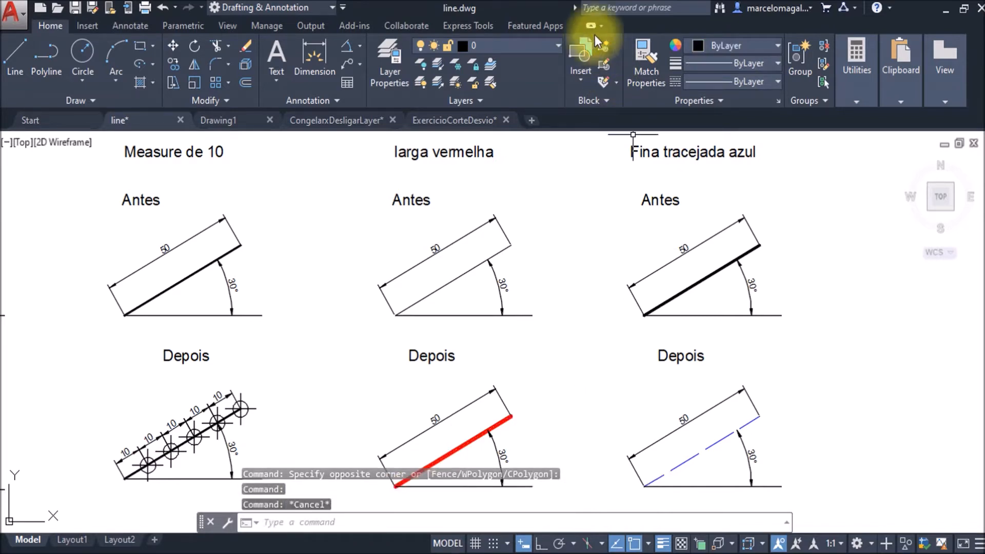
{"action": "left_click", "coordinate": [557, 44]}
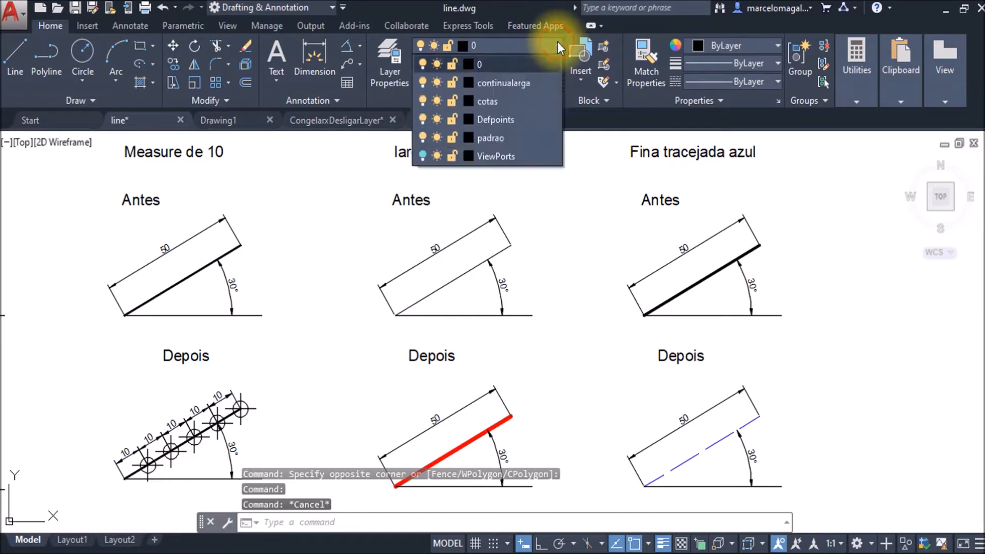
{"action": "left_click", "coordinate": [423, 64]}
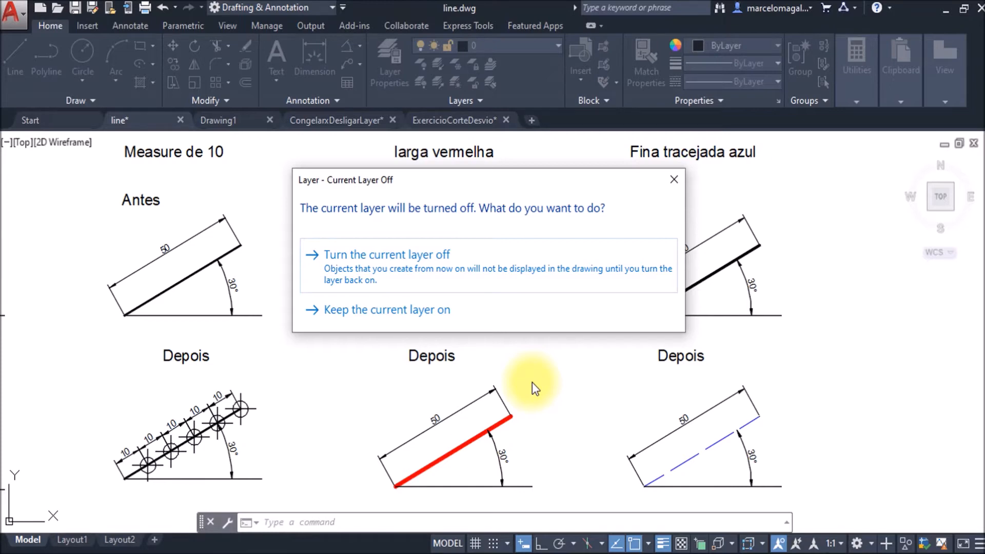
{"action": "left_click", "coordinate": [442, 275]}
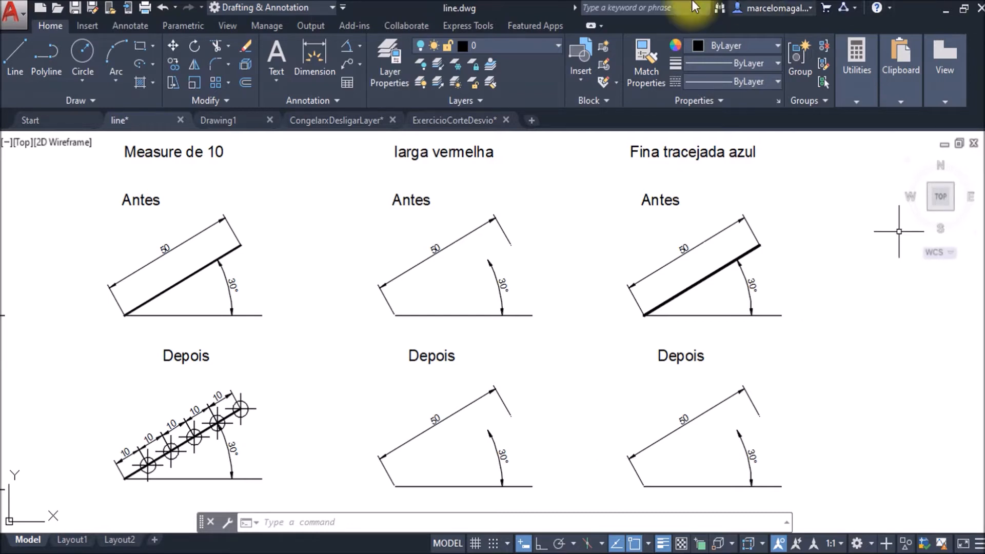
- Turn layer 0 back on
{"action": "left_click", "coordinate": [558, 48]}
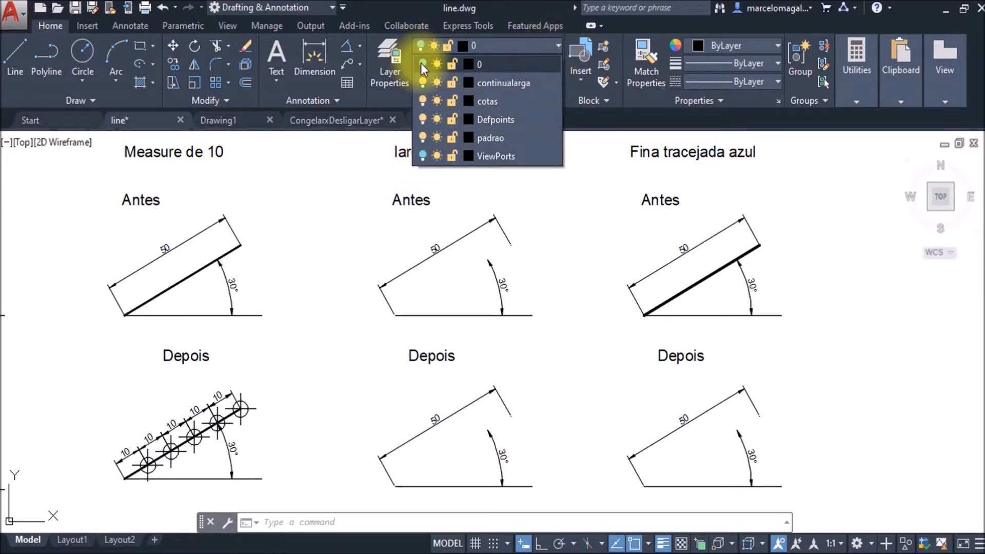
{"action": "left_click", "coordinate": [420, 63]}
{"action": "left_click", "coordinate": [773, 299]}
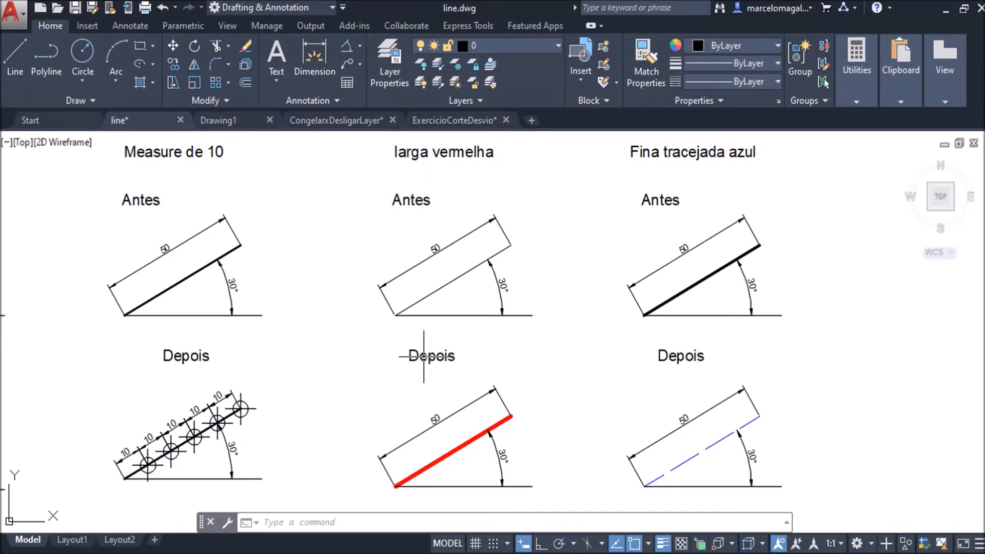
- Switch to the Drawing1 drawing and review its layer list
{"action": "middle_click_drag", "start_coordinate": [564, 386], "coordinate": [542, 381]}
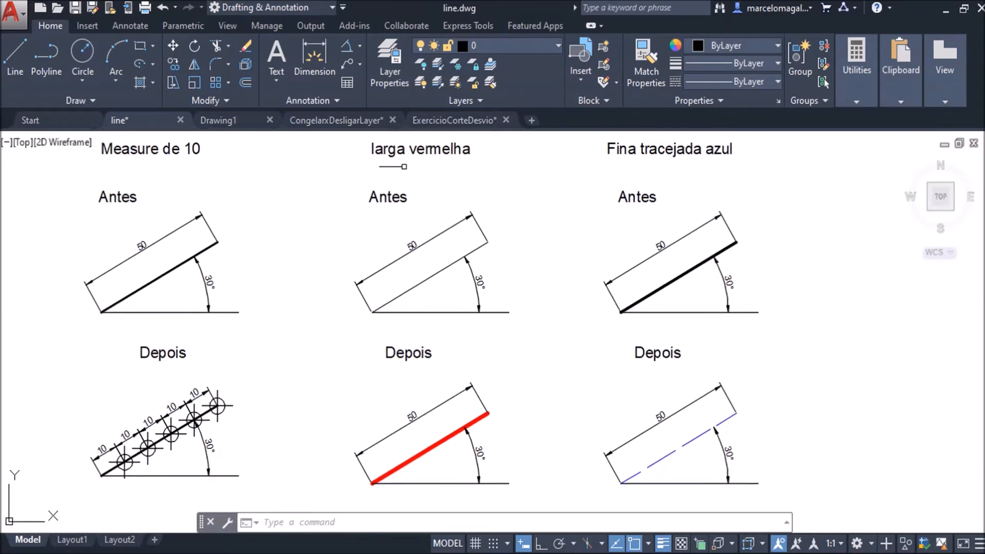
{"action": "left_click", "coordinate": [227, 122]}
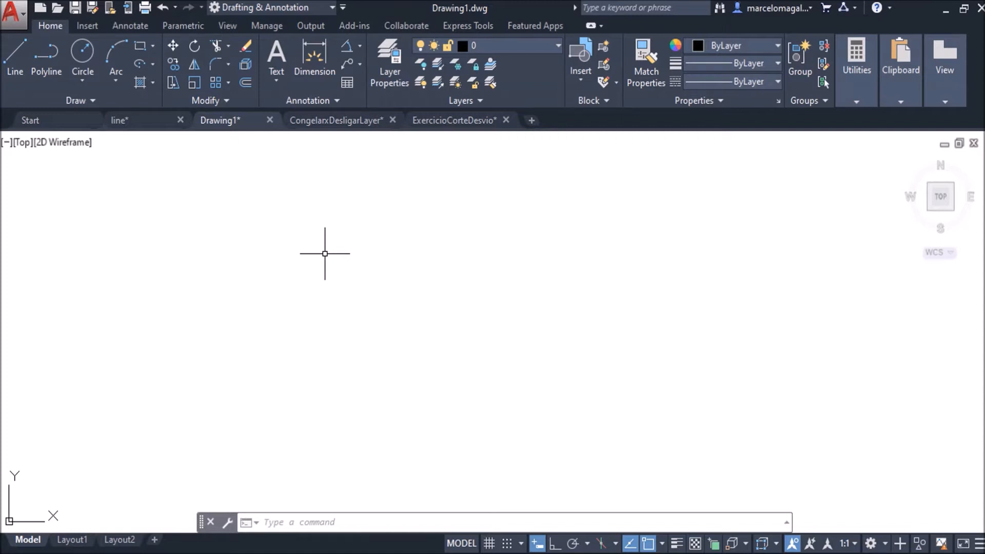
{"action": "left_click", "coordinate": [394, 55]}
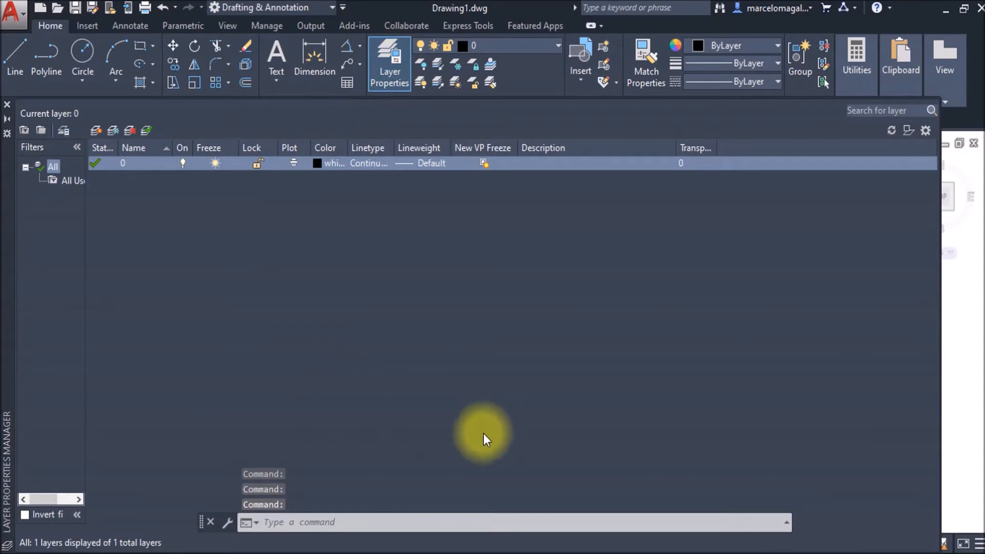
{"action": "left_click", "coordinate": [7, 104]}
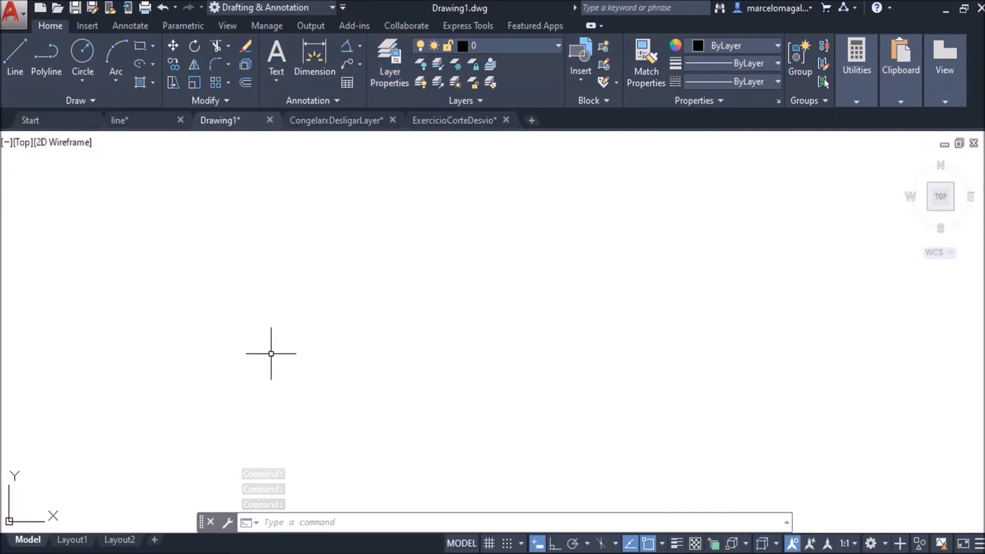
- Reopen the Layer Properties Manager in Drawing1 using the LA command
{"action": "type", "text": "LA"}
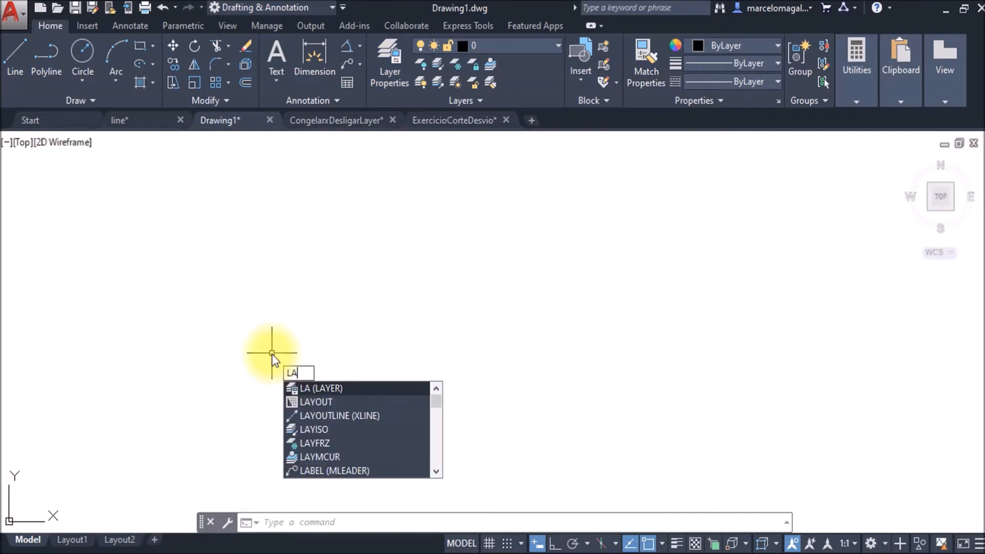
{"action": "key", "text": "Return"}
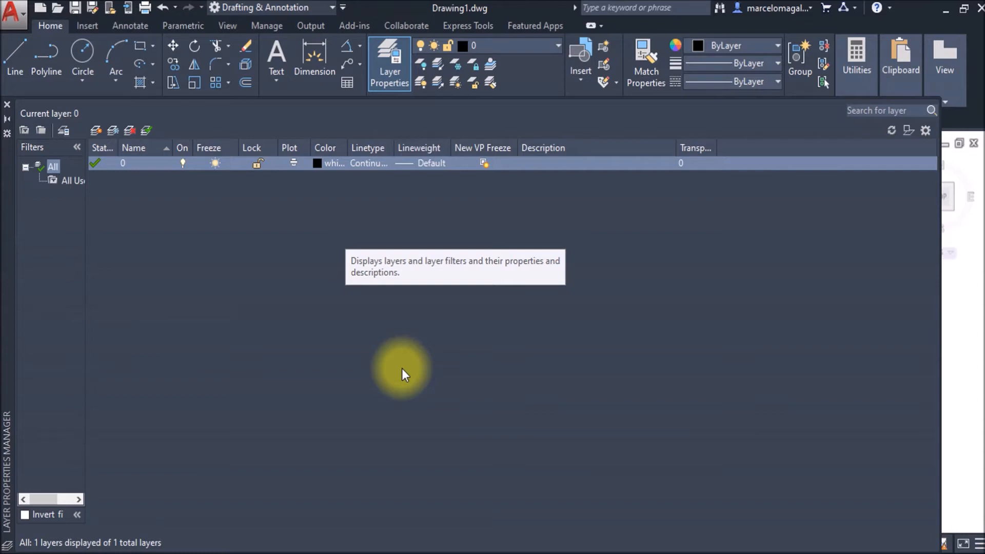
{"action": "left_click", "coordinate": [700, 329]}
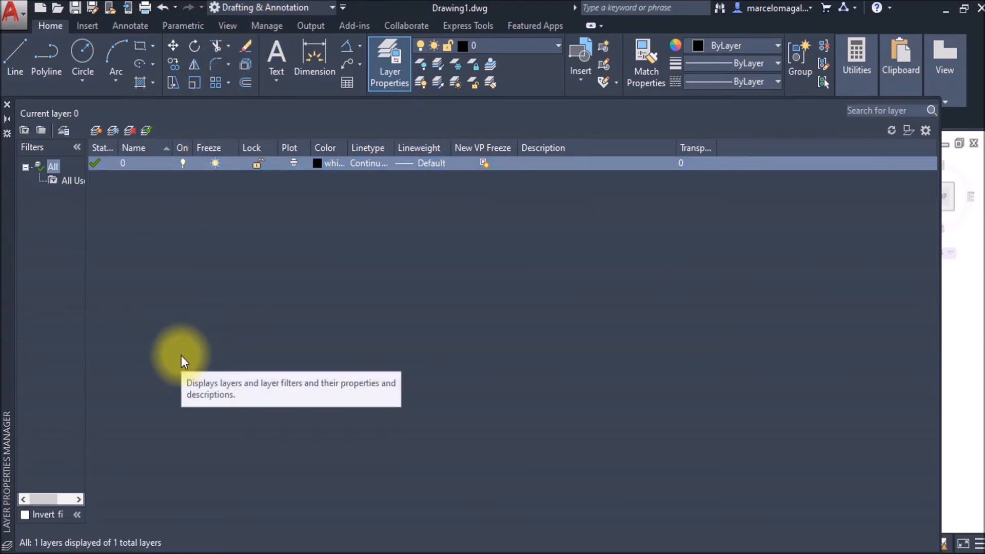
- Create six new layers in Drawing1, keeping their default names Layer1 to Layer6
{"action": "left_click", "coordinate": [322, 294]}
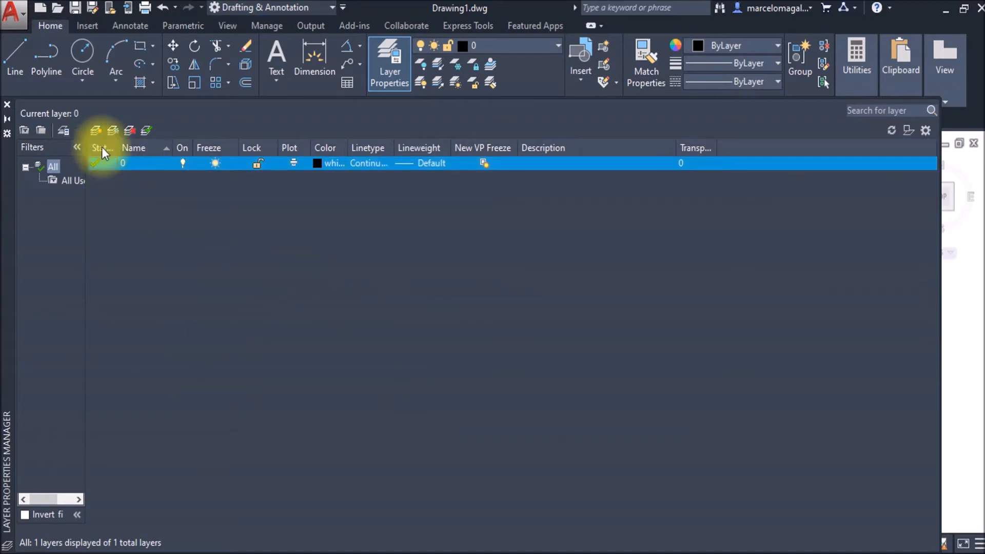
{"action": "left_click", "coordinate": [96, 134]}
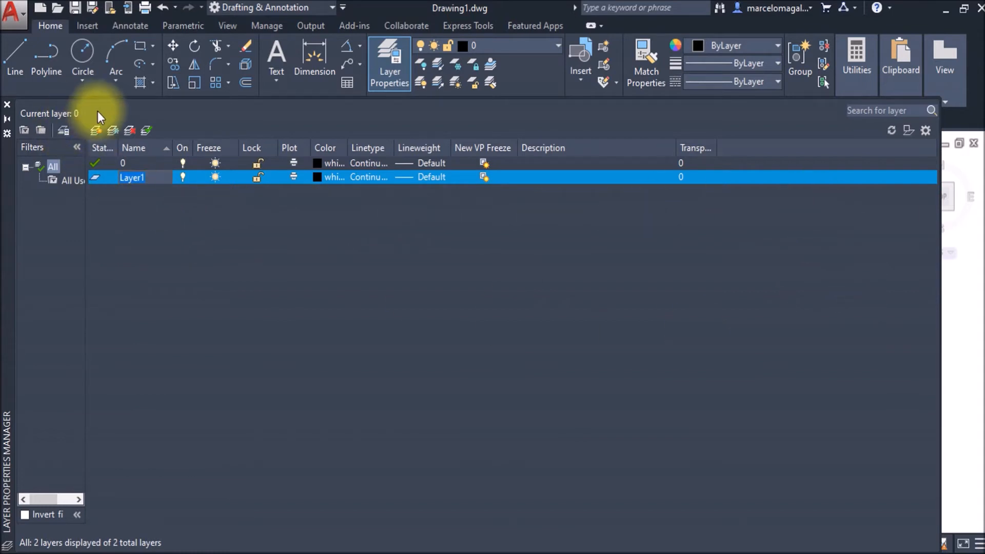
{"action": "left_click", "coordinate": [95, 133]}
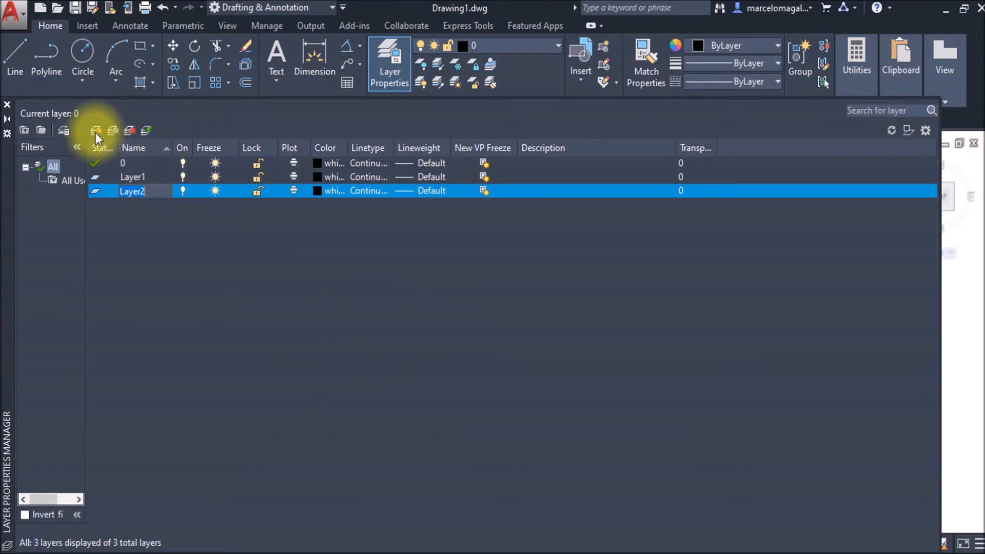
{"action": "left_click", "coordinate": [96, 132]}
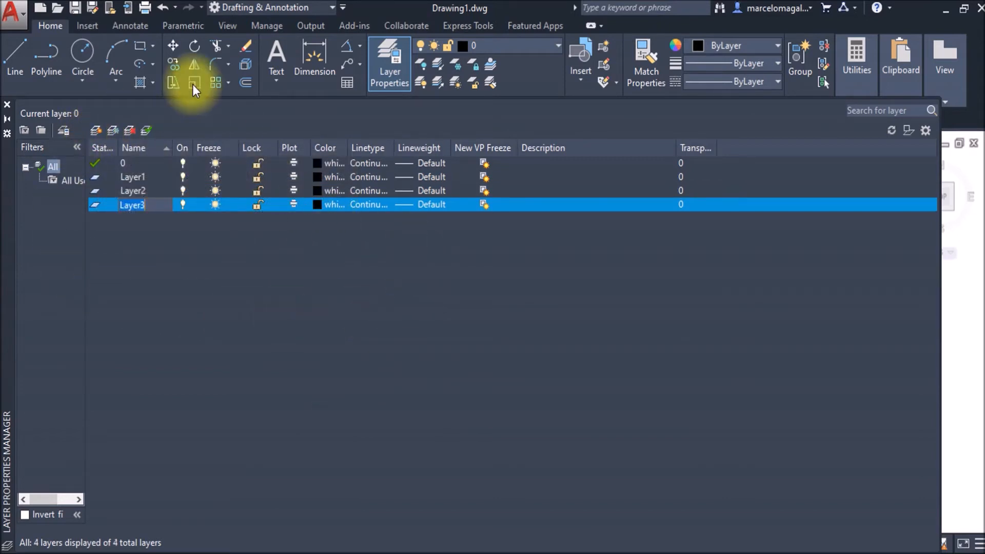
{"action": "left_click", "coordinate": [98, 130]}
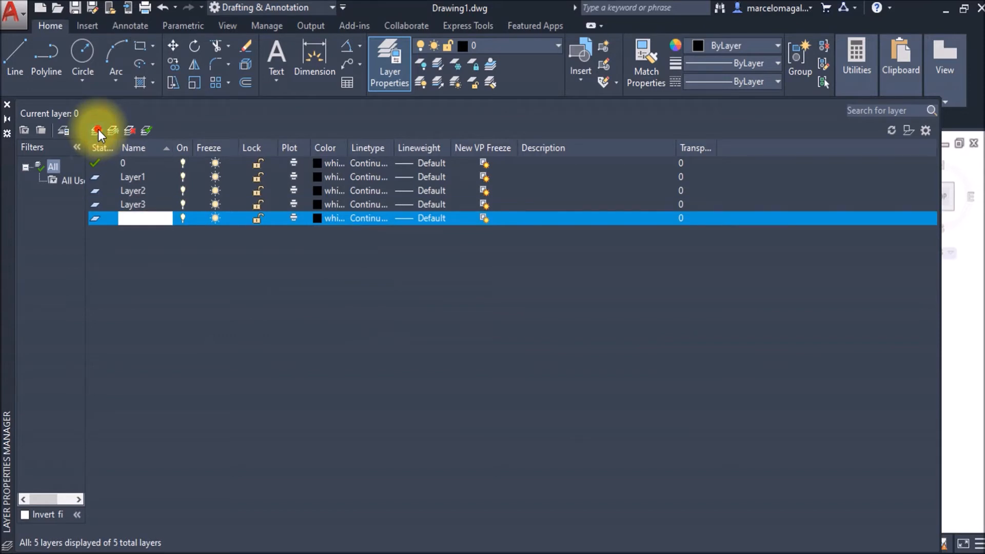
{"action": "left_click", "coordinate": [98, 130]}
{"action": "left_click", "coordinate": [98, 129]}
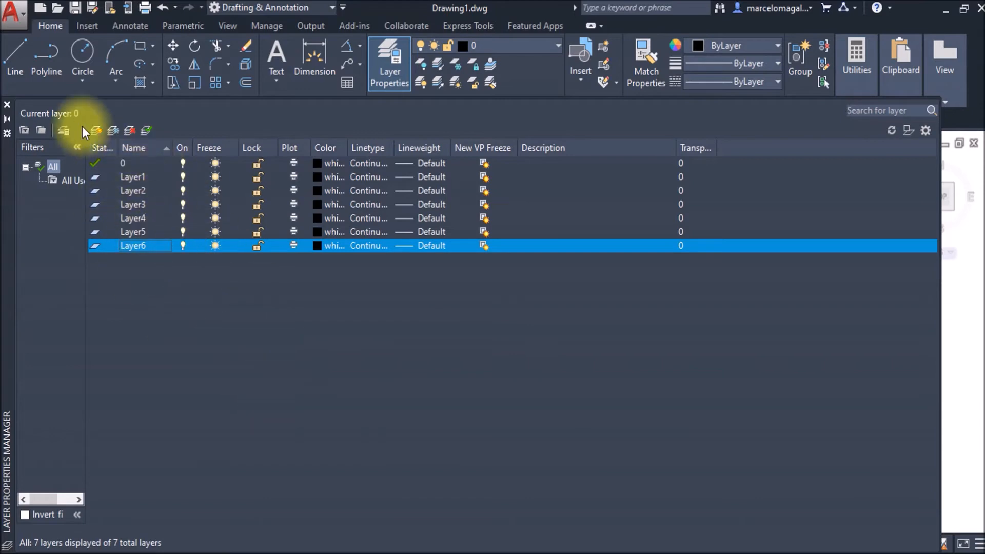
- Close the layer manager, review the example lines in the line drawing, and return to the Layer Properties Manager of Drawing1
{"action": "left_click", "coordinate": [7, 104]}
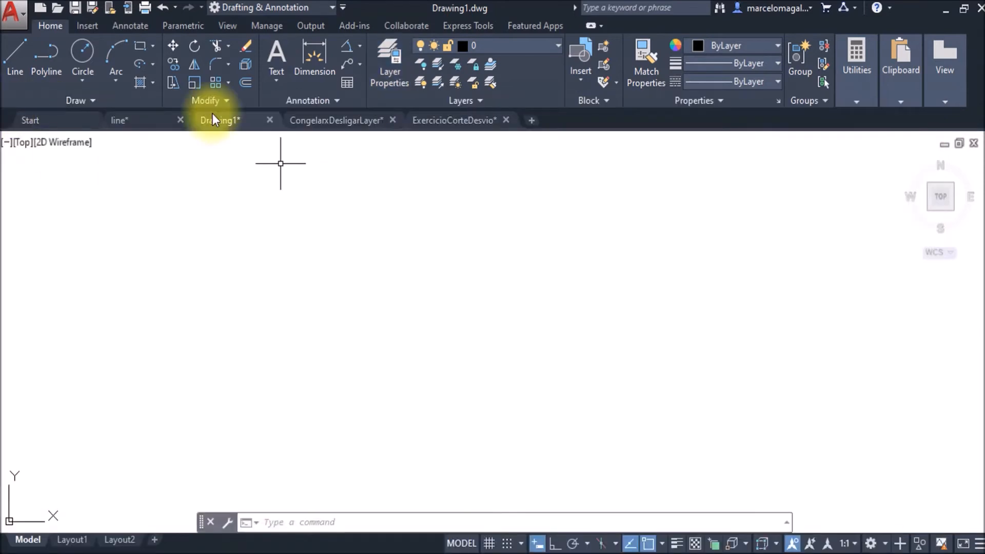
{"action": "left_click", "coordinate": [141, 117]}
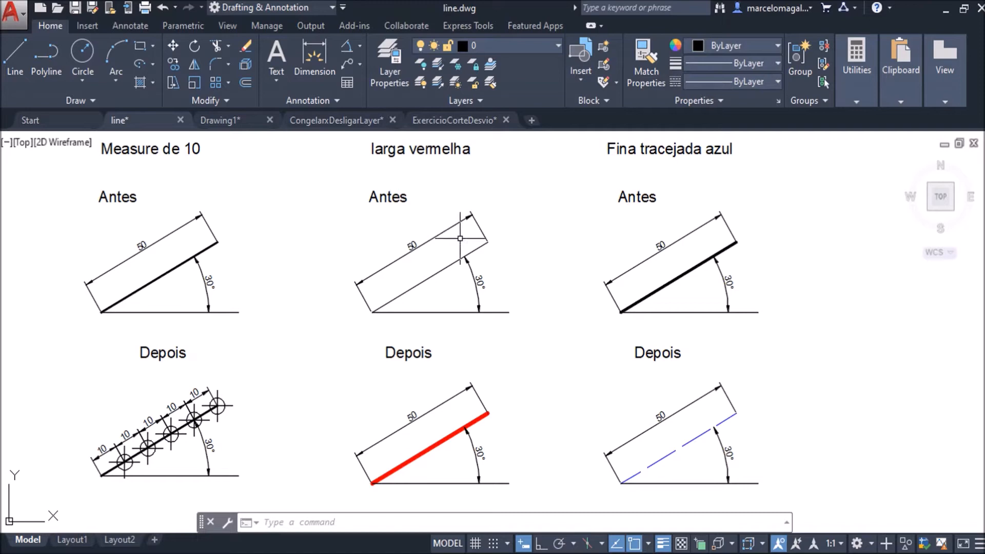
{"action": "left_click", "coordinate": [226, 117]}
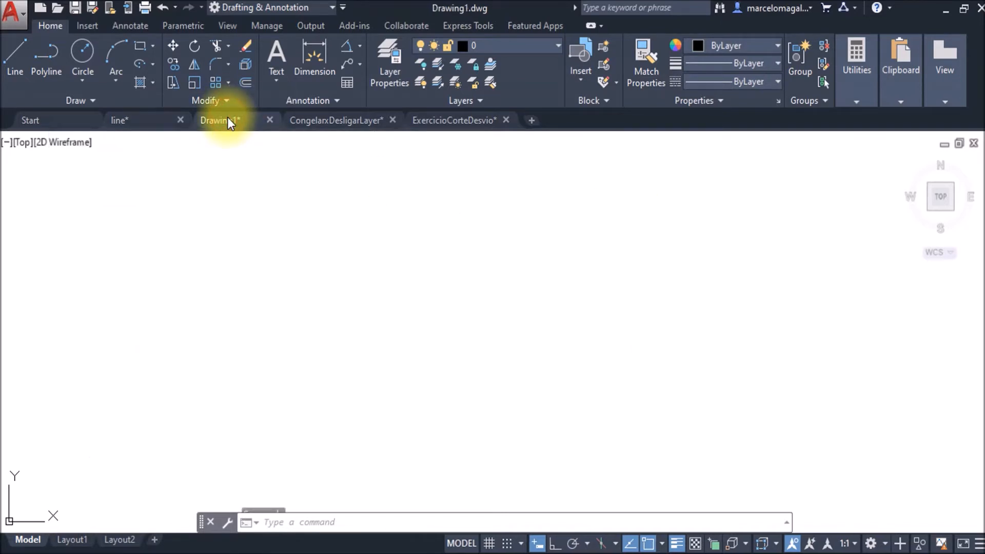
{"action": "left_click", "coordinate": [388, 57]}
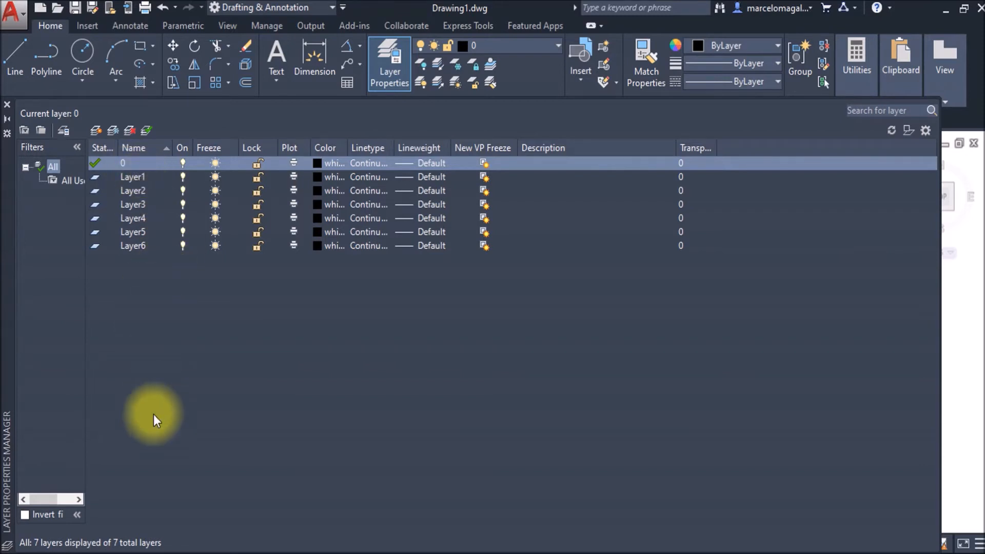
- Rename Layer1 as cotas
{"action": "right_click", "coordinate": [130, 177]}
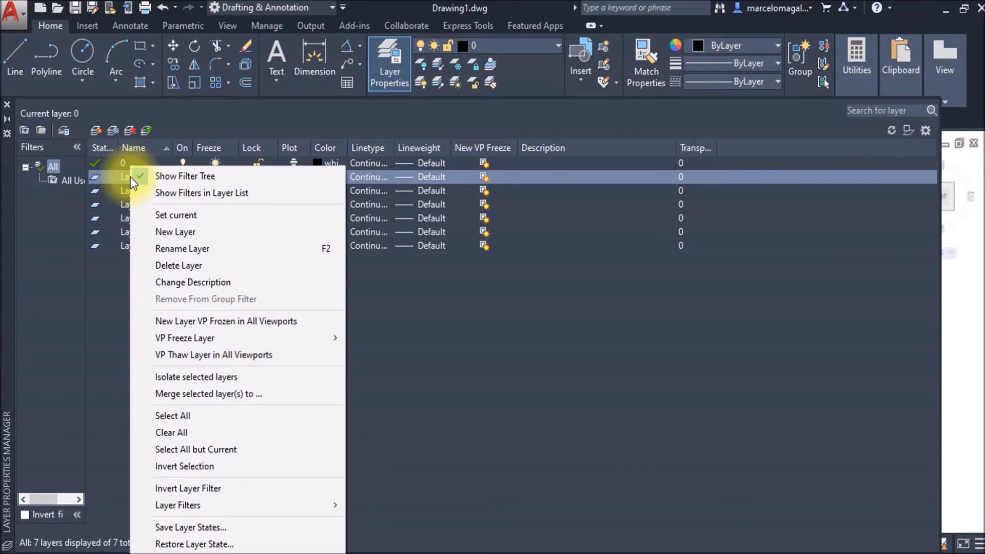
{"action": "left_click", "coordinate": [185, 253]}
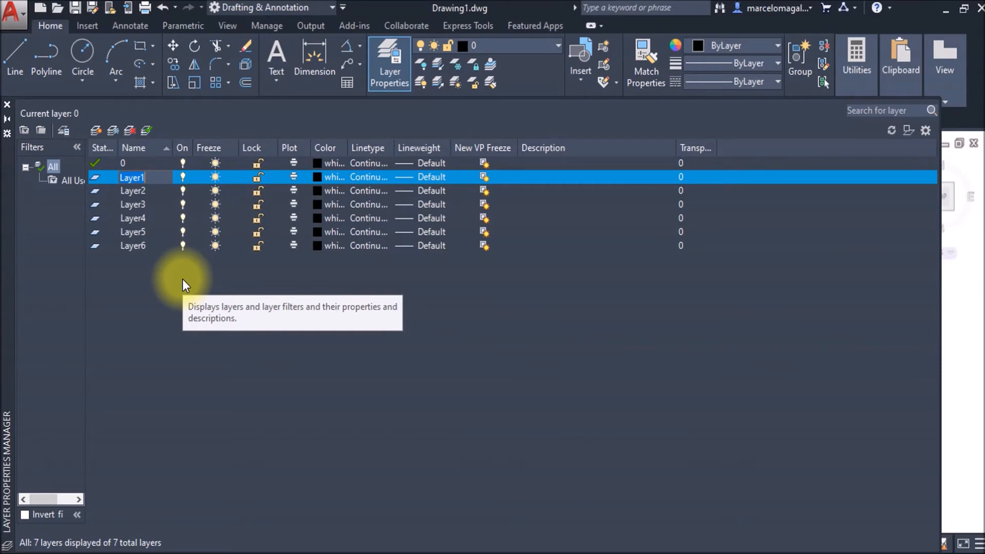
{"action": "key", "text": "BackSpace"}
{"action": "type", "text": "cotas"}
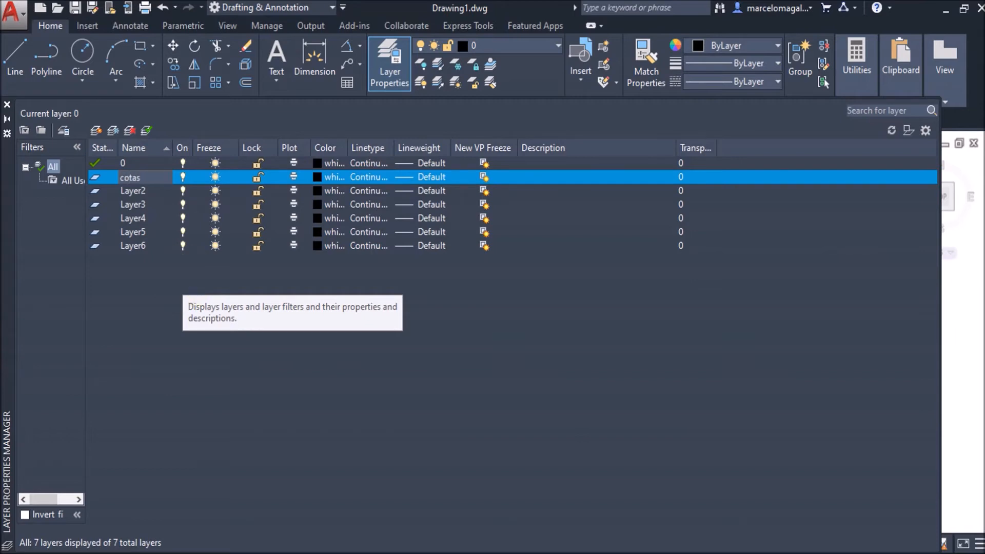
{"action": "key", "text": "Return"}
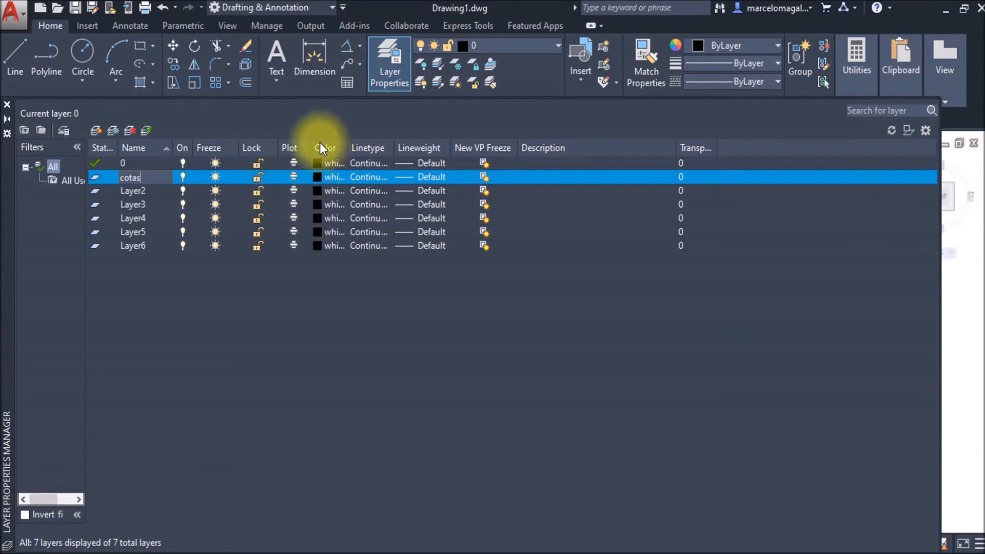
- Accept white as the color and Continuous as the linetype of the cotas layer
{"action": "left_click", "coordinate": [319, 177]}
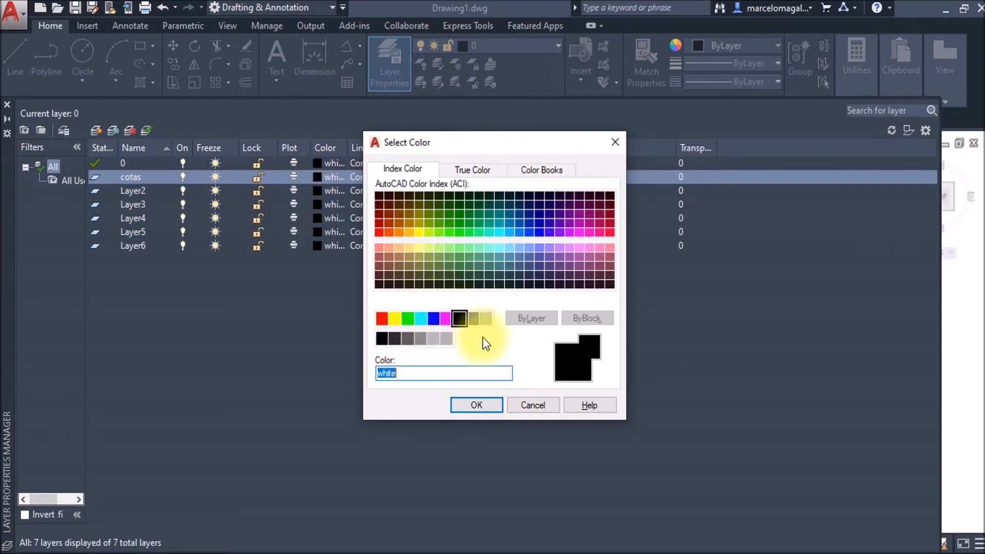
{"action": "left_click", "coordinate": [476, 405]}
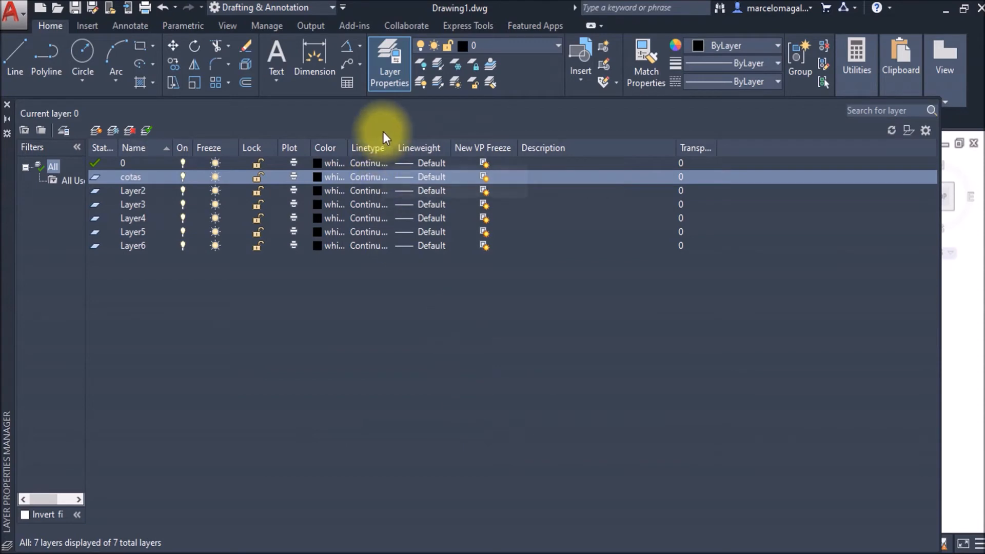
{"action": "left_click", "coordinate": [367, 177]}
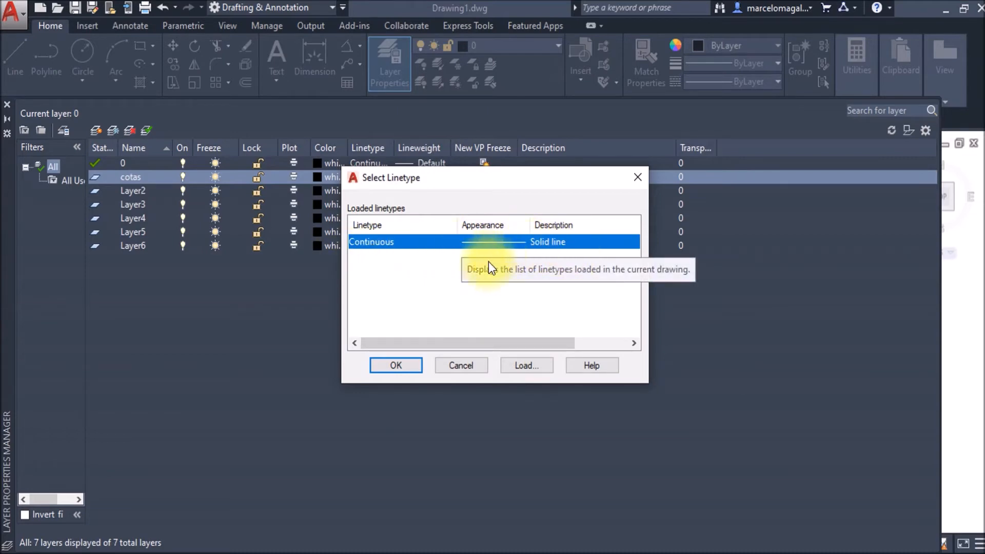
{"action": "left_click", "coordinate": [401, 365]}
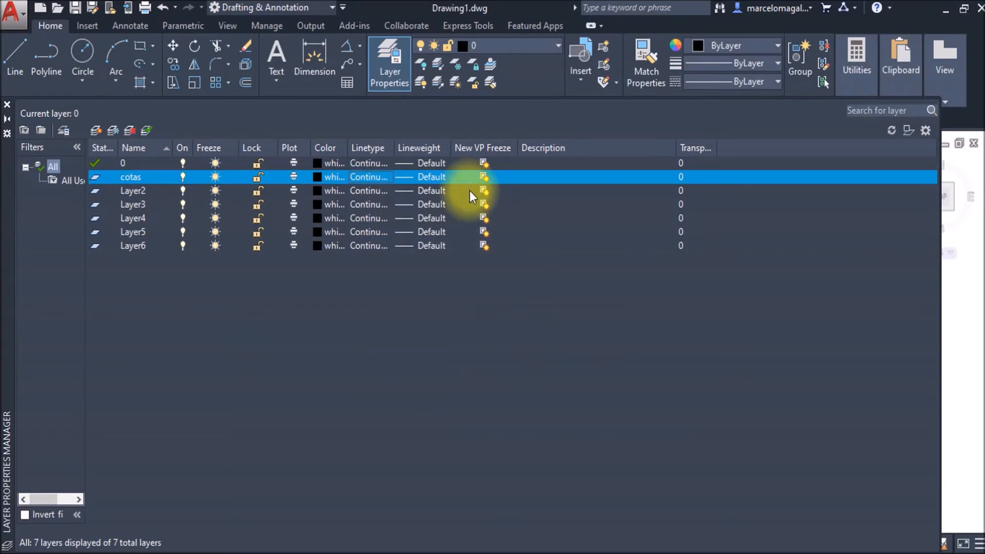
- Set the lineweight of the cotas layer to 0.18 mm
{"action": "left_click", "coordinate": [432, 177]}
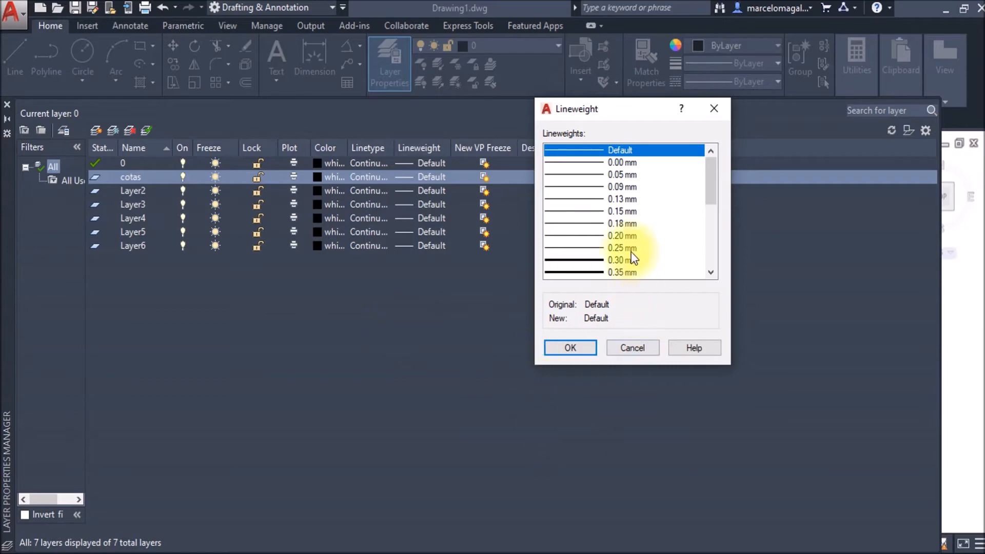
{"action": "left_click", "coordinate": [629, 224]}
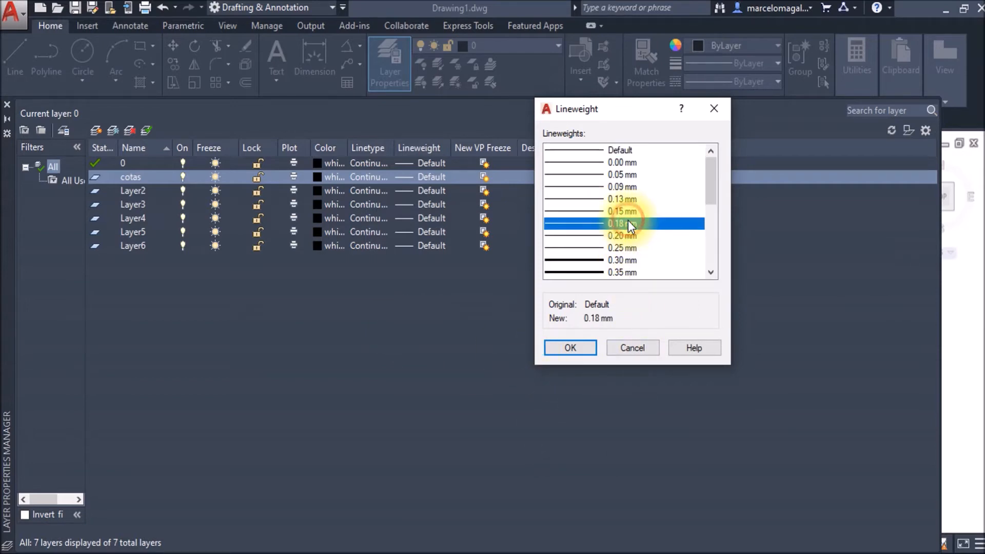
{"action": "left_click", "coordinate": [582, 353]}
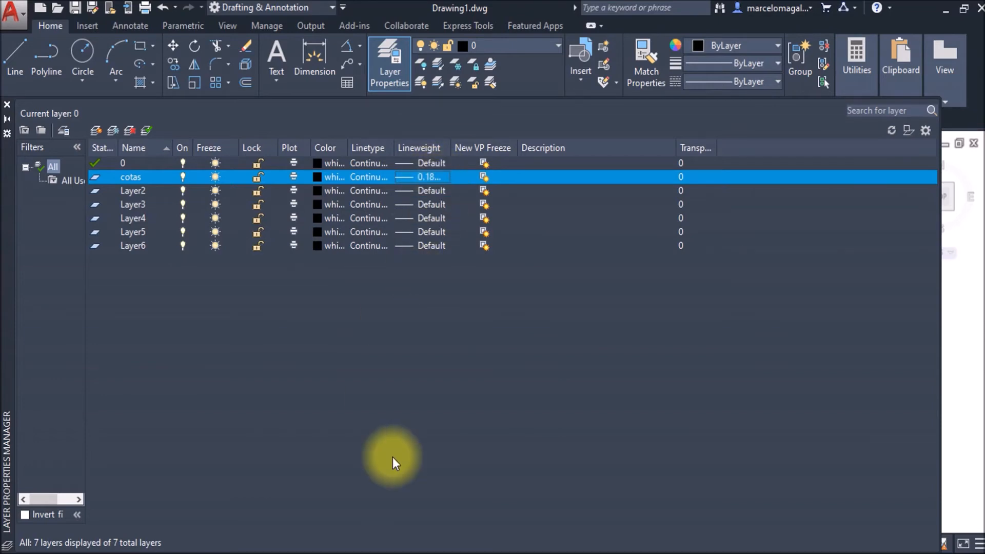
- Rename Layer2 as pretalarga
{"action": "right_click", "coordinate": [141, 191]}
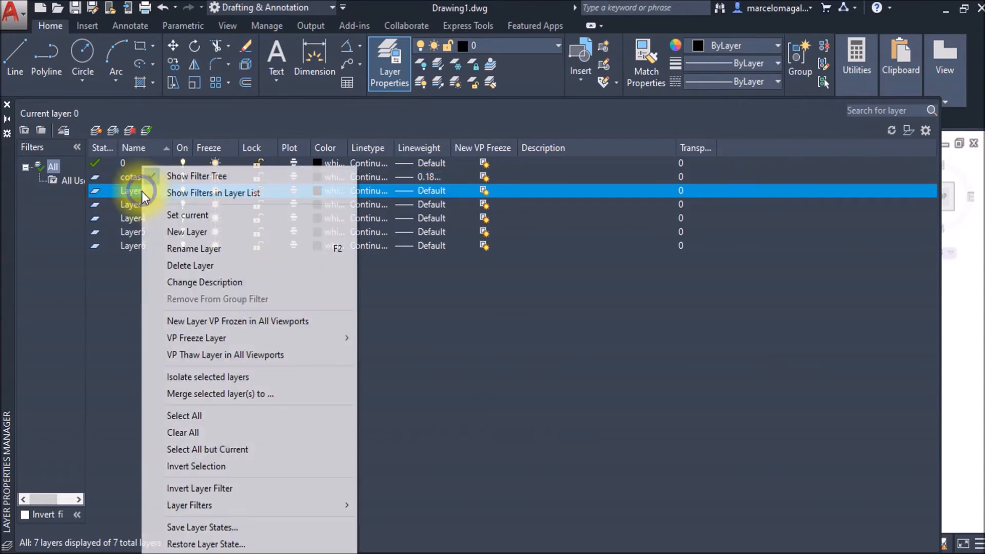
{"action": "left_click", "coordinate": [208, 249]}
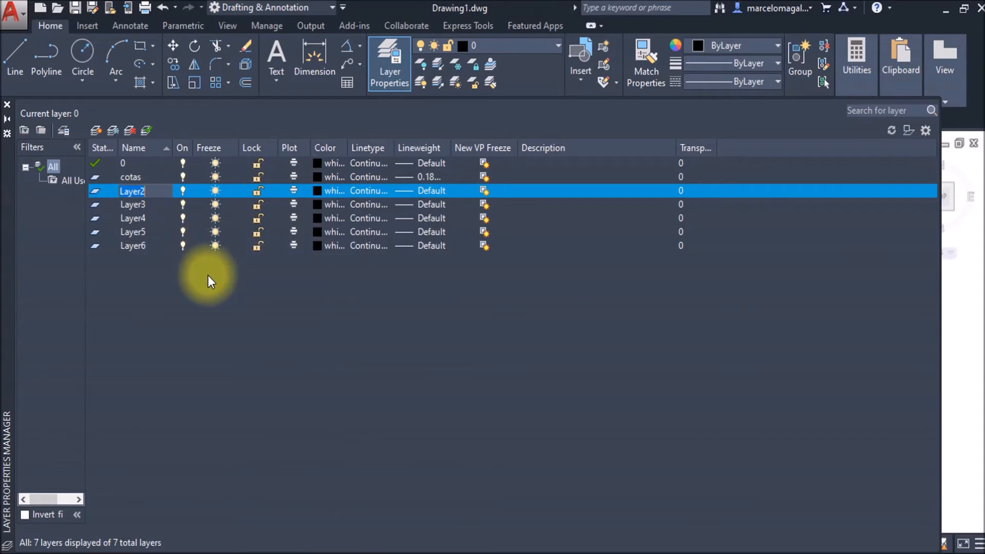
{"action": "key", "text": "BackSpace"}
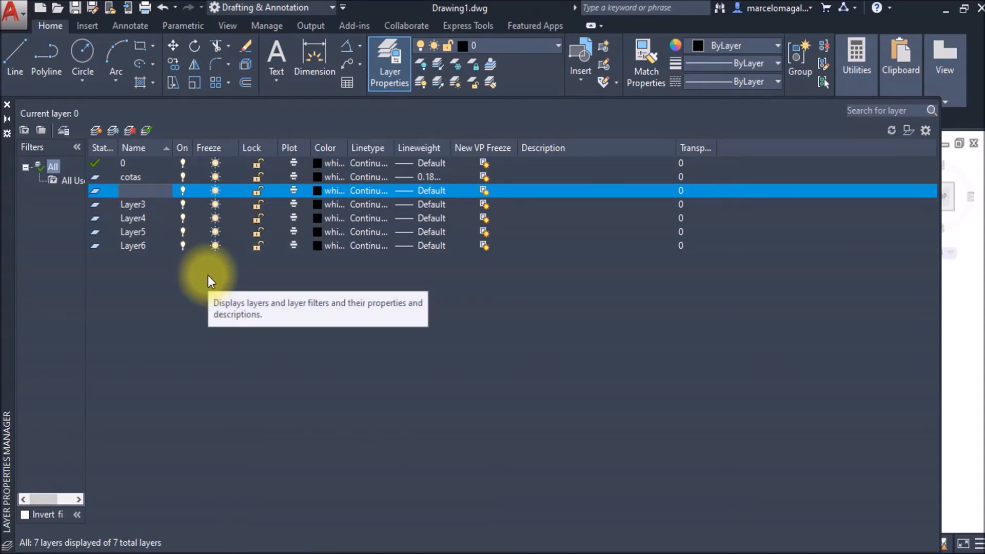
{"action": "type", "text": "pretalarga"}
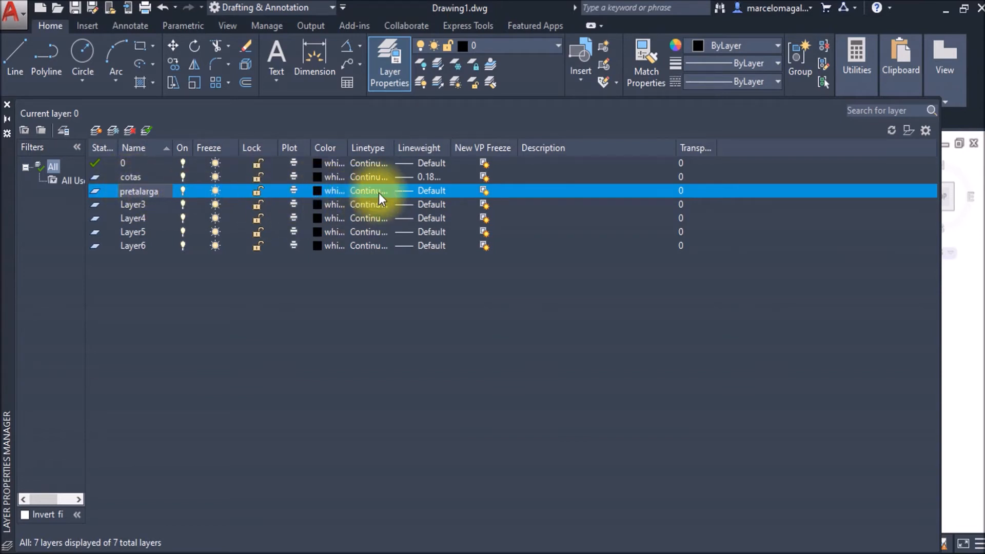
- Set the lineweight of the pretalarga layer to 0.35 mm
{"action": "left_click", "coordinate": [421, 191]}
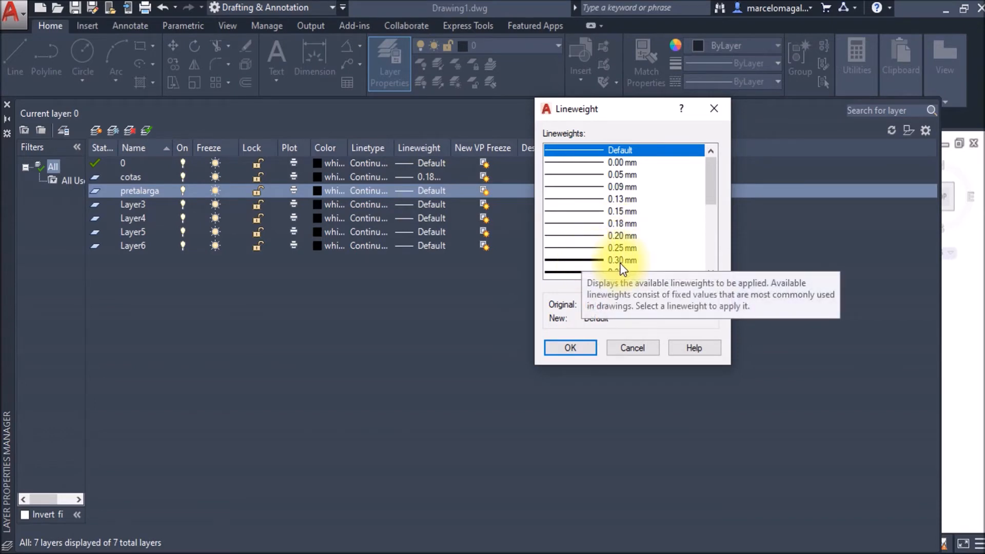
{"action": "left_click", "coordinate": [711, 272]}
{"action": "left_click", "coordinate": [711, 272]}
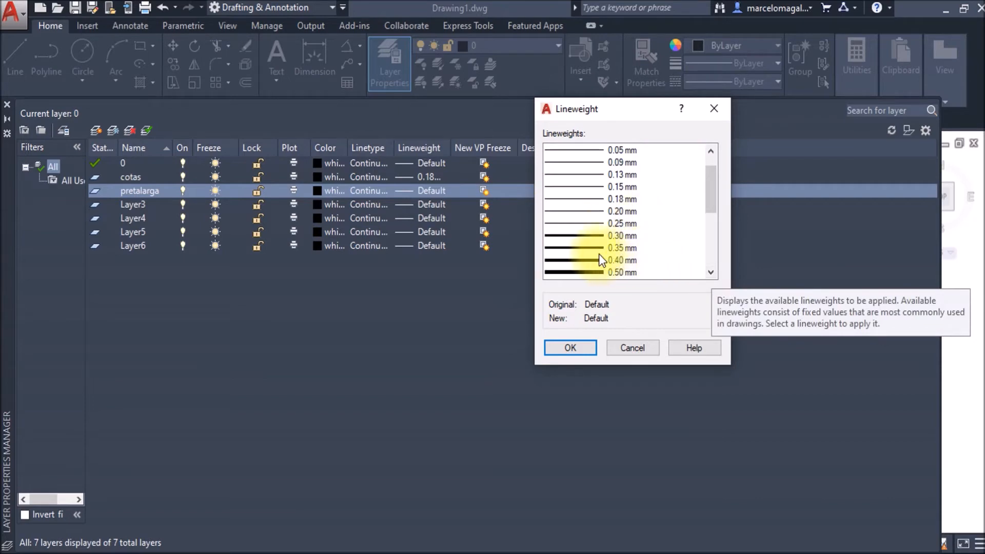
{"action": "left_click", "coordinate": [624, 250]}
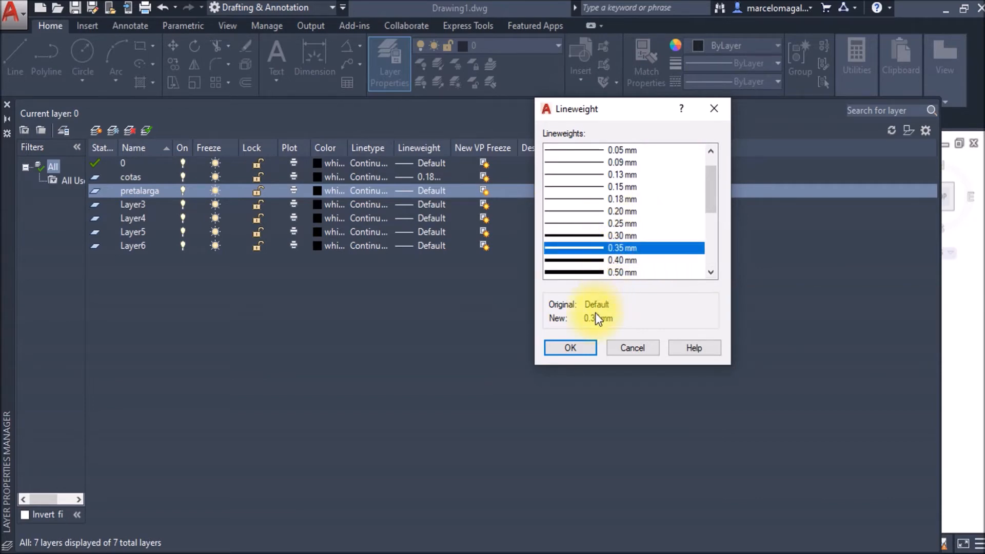
{"action": "left_click", "coordinate": [580, 350]}
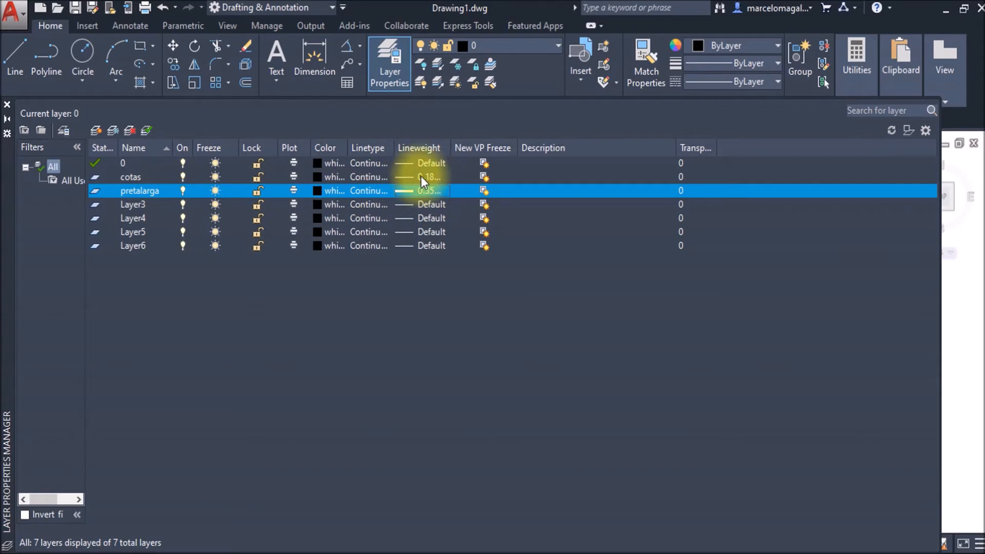
- Rename Layer3 as vermelholargo
{"action": "right_click", "coordinate": [136, 207]}
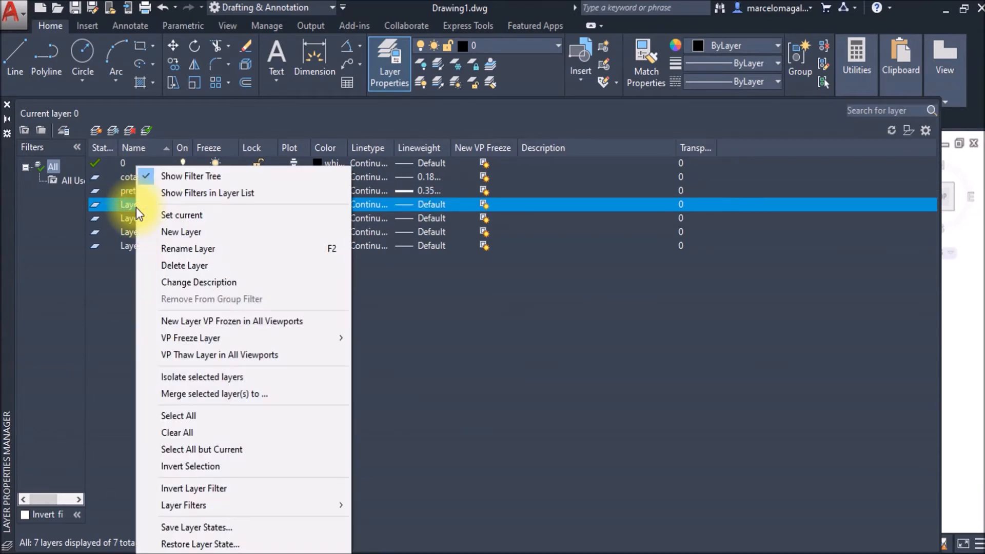
{"action": "left_click", "coordinate": [183, 250]}
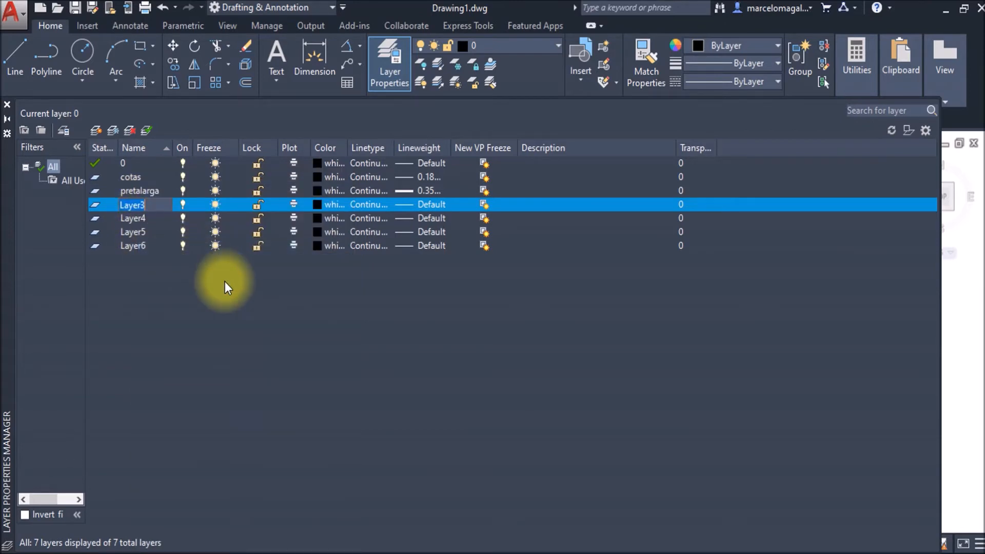
{"action": "key", "text": "BackSpace"}
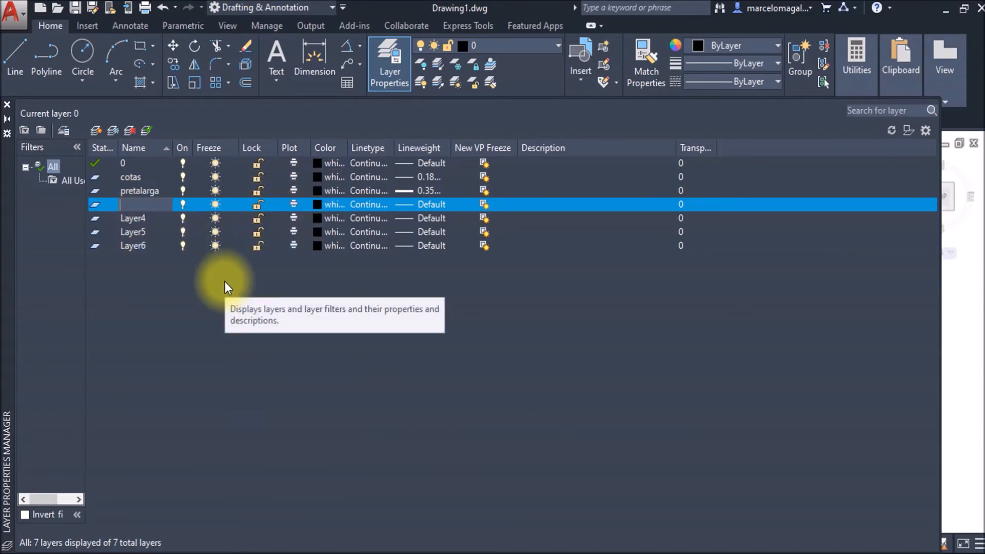
{"action": "type", "text": "vermelho"}
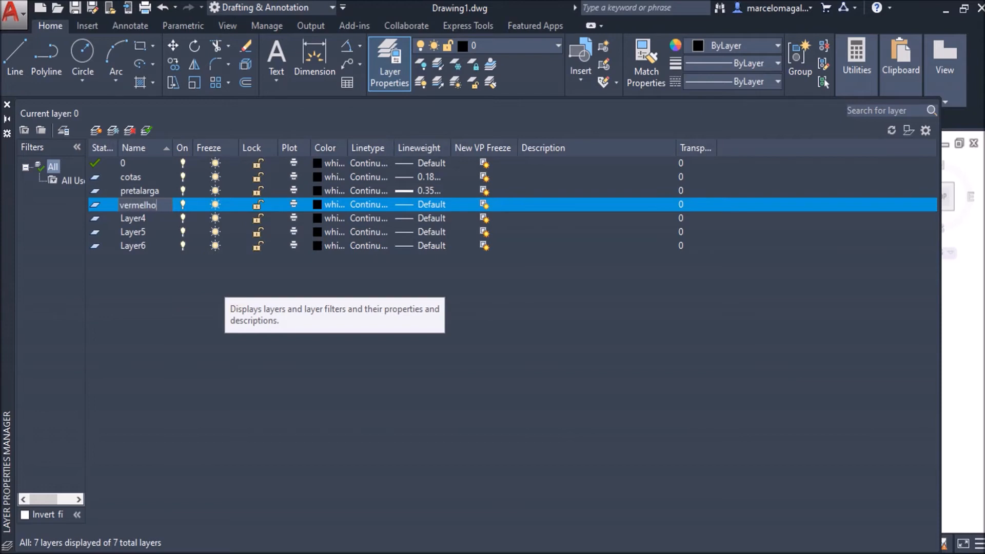
{"action": "type", "text": "largo"}
- Set the vermelholargo layer's color to red and keep its linetype as Continuous
{"action": "left_click", "coordinate": [319, 205]}
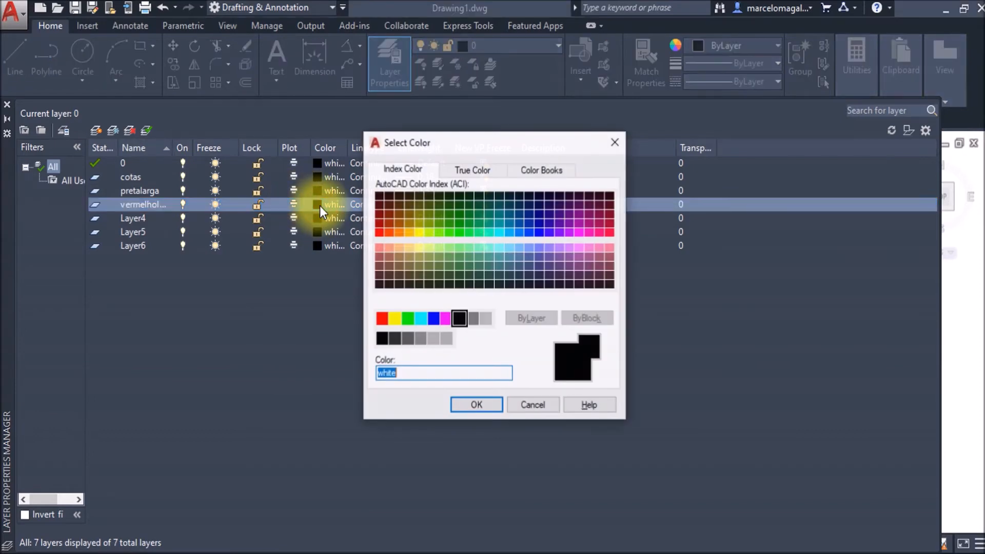
{"action": "left_click", "coordinate": [379, 319]}
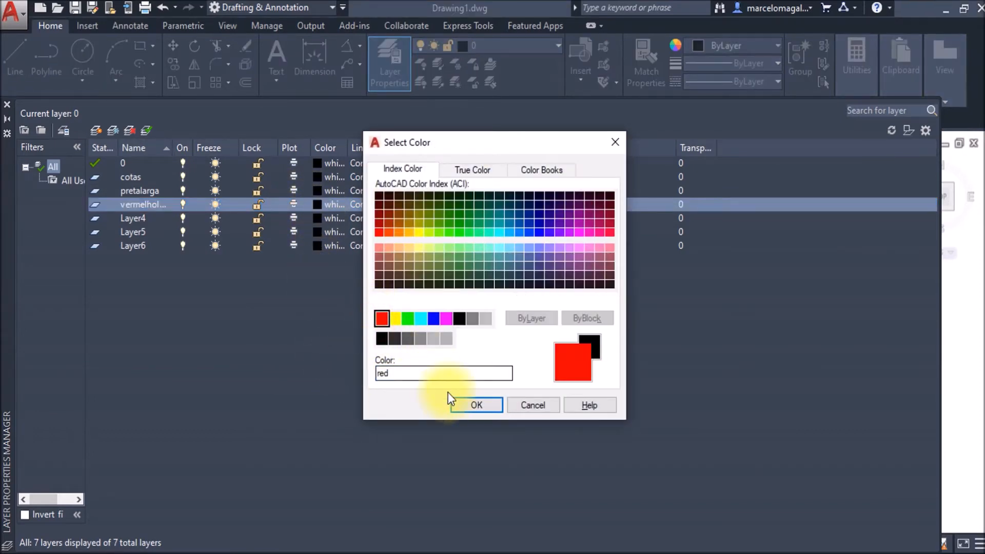
{"action": "left_click", "coordinate": [476, 405]}
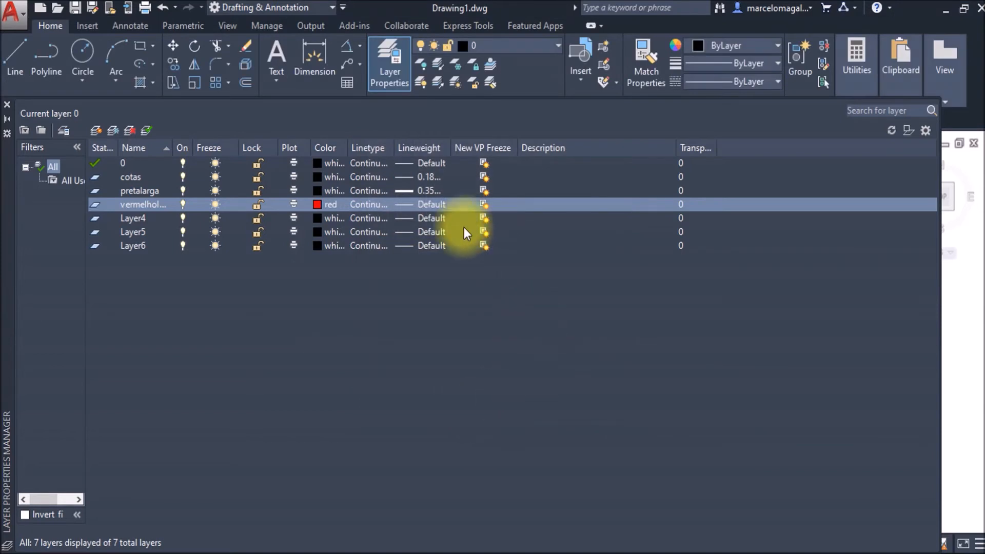
{"action": "left_click", "coordinate": [367, 206]}
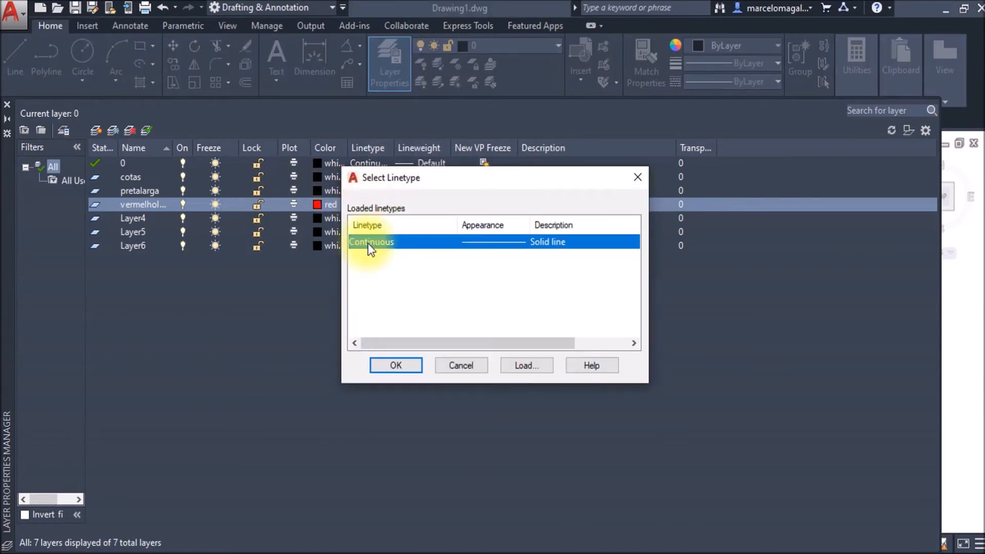
{"action": "left_click", "coordinate": [386, 368]}
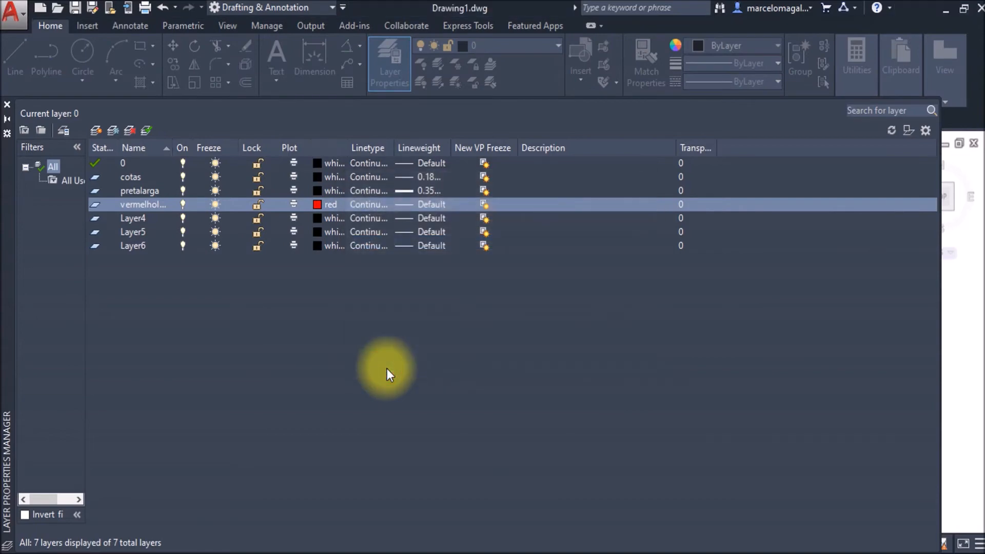
- Set the lineweight of the vermelholargo layer to 0.35 mm
{"action": "left_click", "coordinate": [430, 205]}
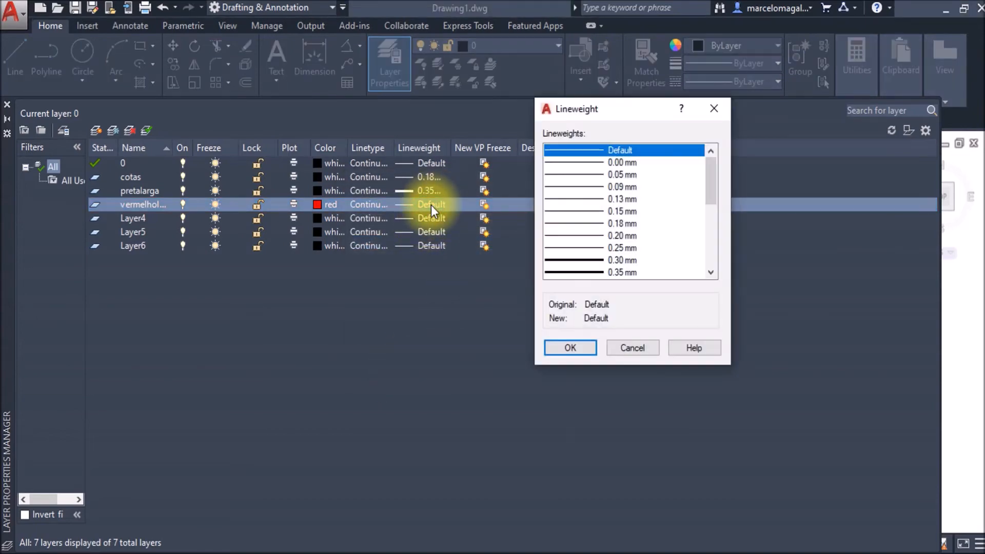
{"action": "left_click", "coordinate": [628, 271]}
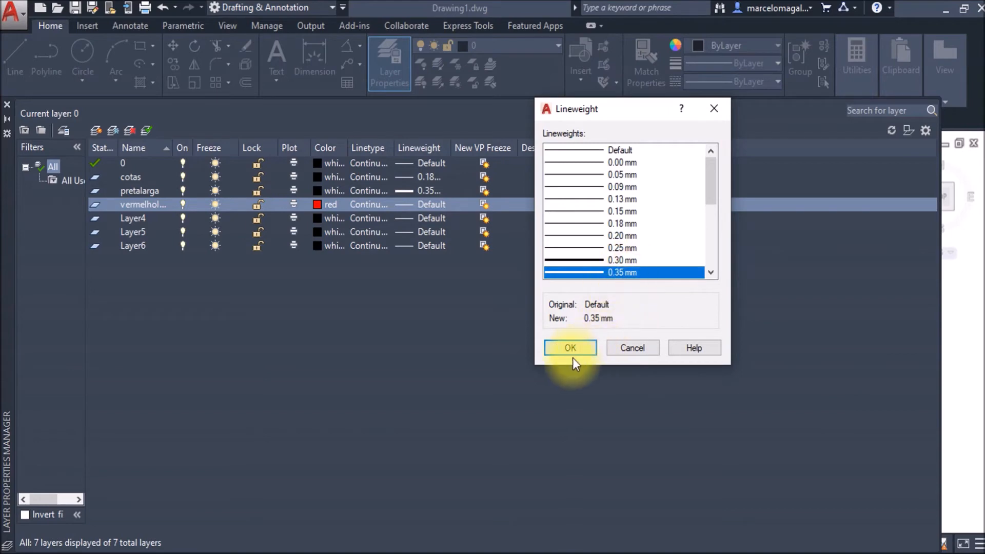
{"action": "left_click", "coordinate": [572, 343]}
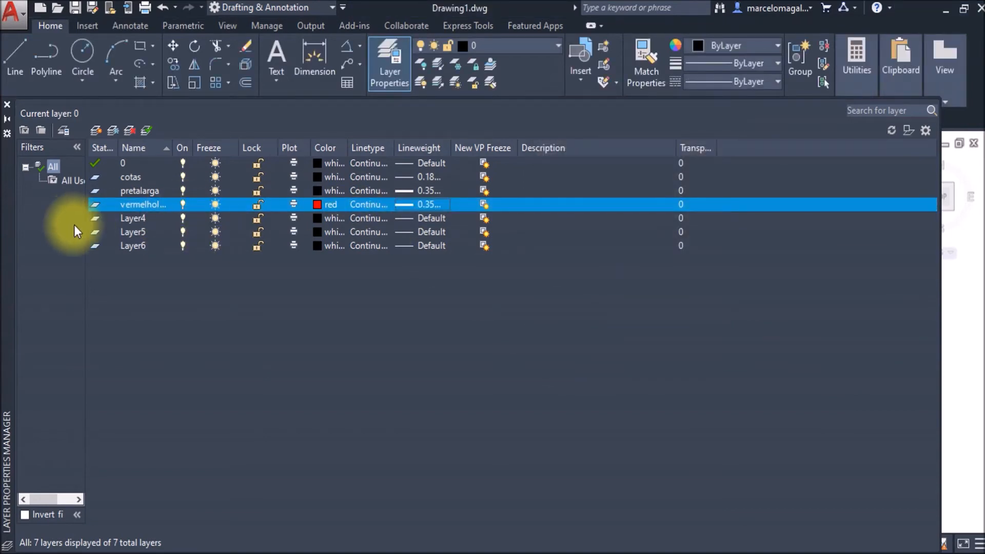
- Rename Layer4 as tracejado and set its color to blue
{"action": "right_click", "coordinate": [132, 218]}
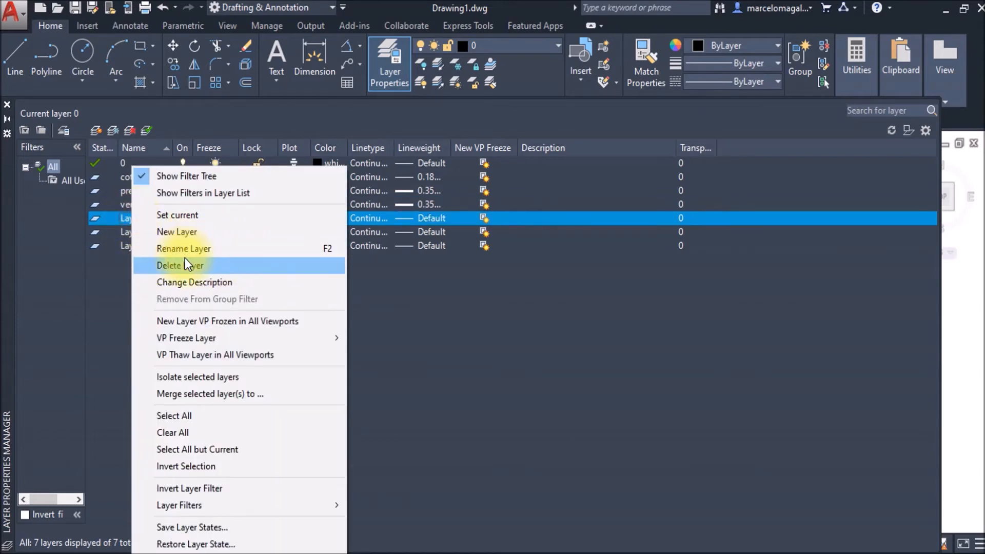
{"action": "left_click", "coordinate": [202, 250]}
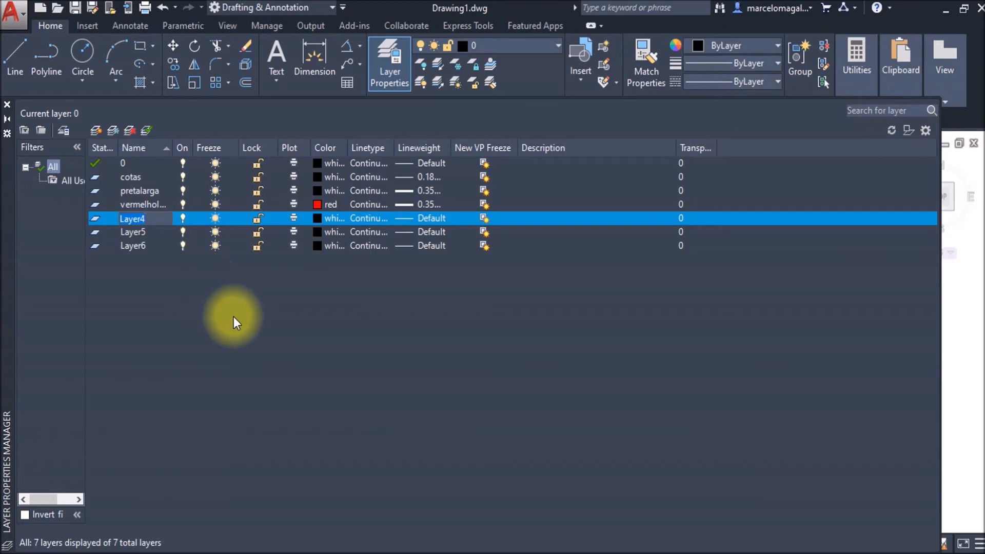
{"action": "key", "text": "BackSpace"}
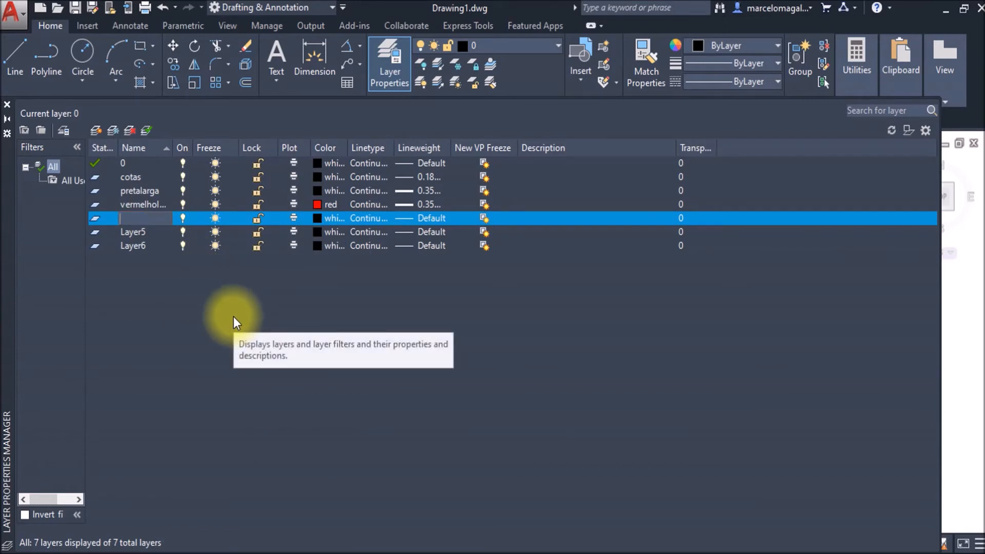
{"action": "type", "text": "tr"}
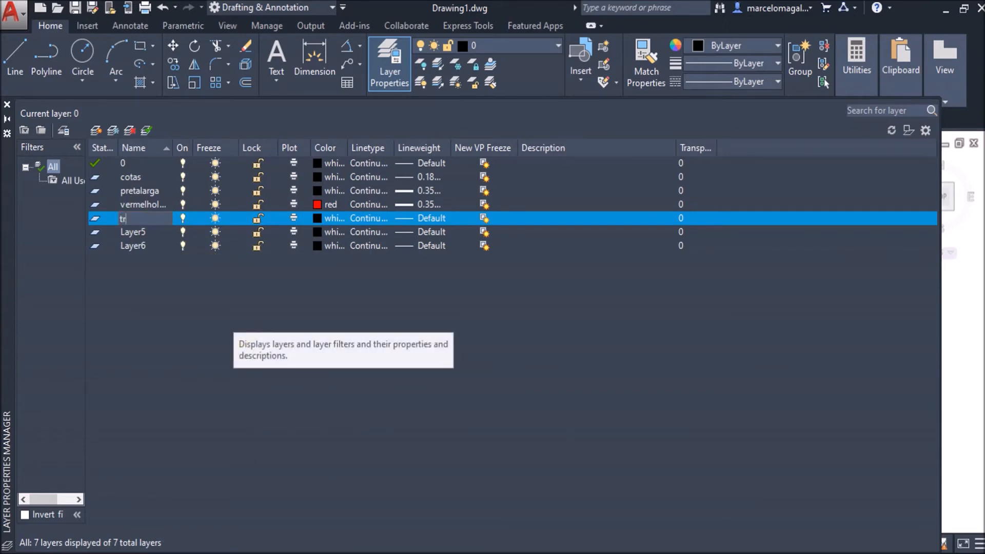
{"action": "type", "text": "acejado"}
{"action": "left_click", "coordinate": [319, 216]}
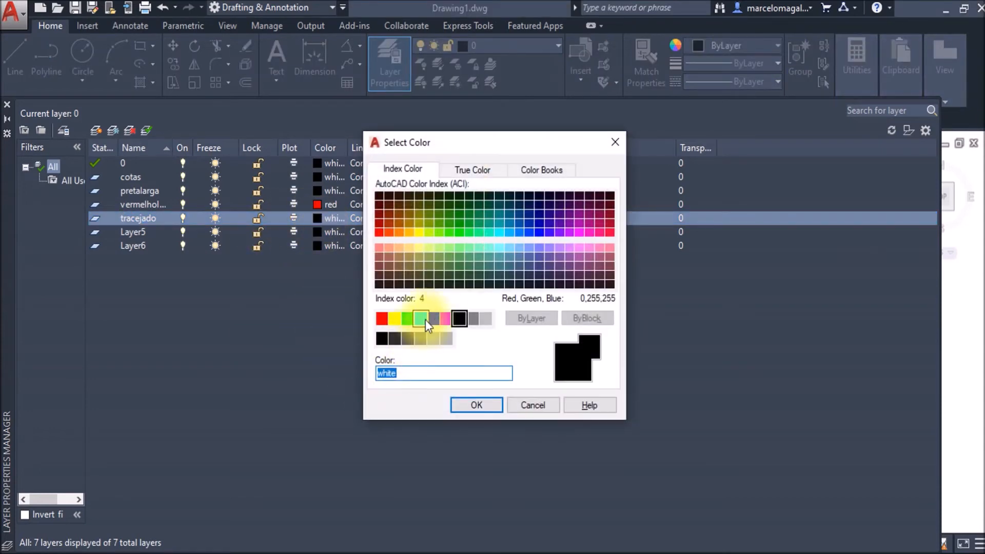
{"action": "left_click", "coordinate": [434, 318]}
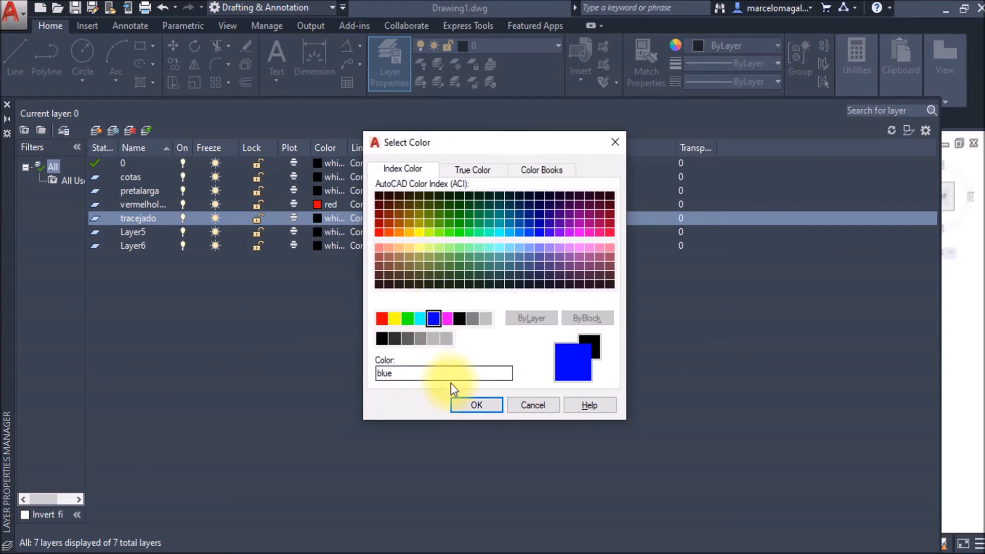
{"action": "left_click", "coordinate": [478, 405]}
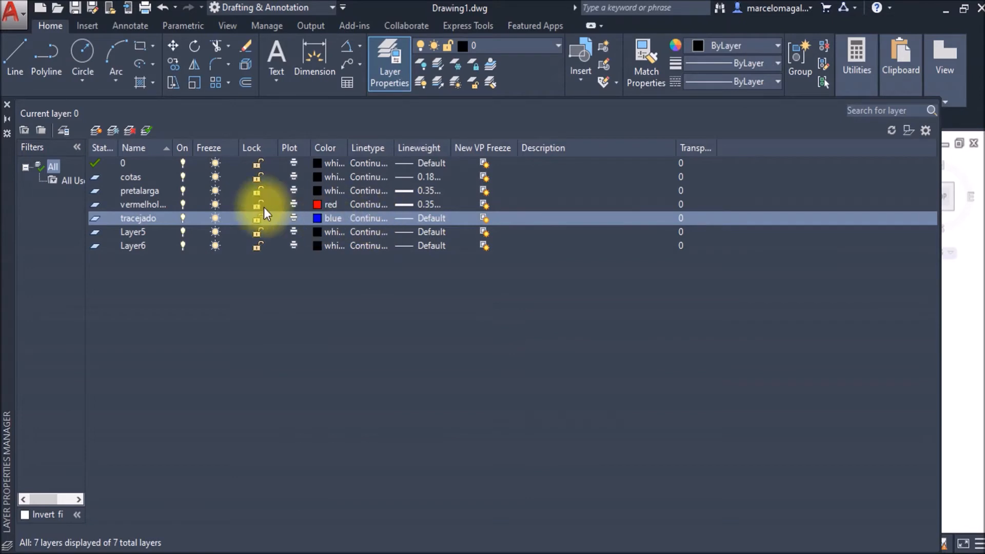
- Load the ISO dash linetype ACAD_ISO02W100 from acadiso.lin and assign it to the tracejado layer
{"action": "left_click", "coordinate": [370, 217]}
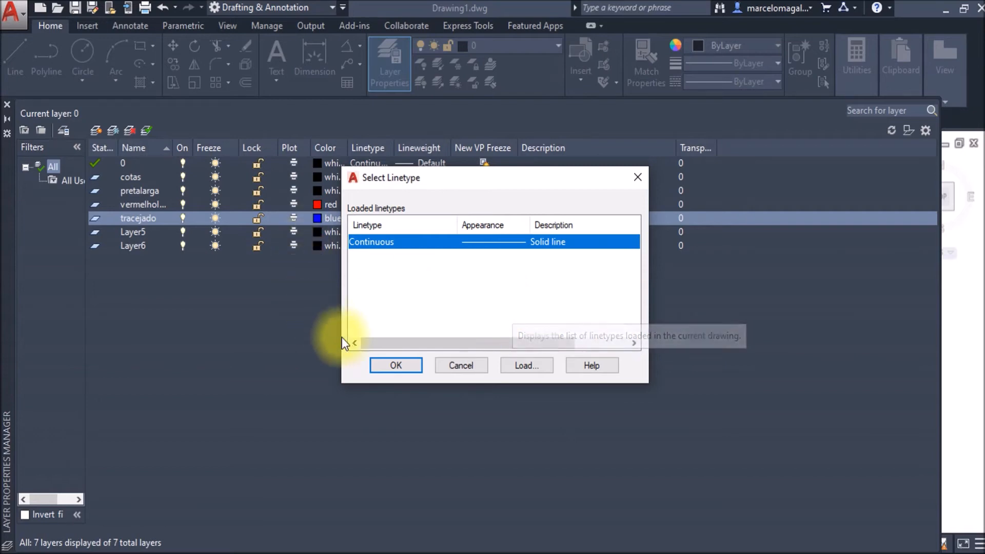
{"action": "left_click", "coordinate": [521, 364]}
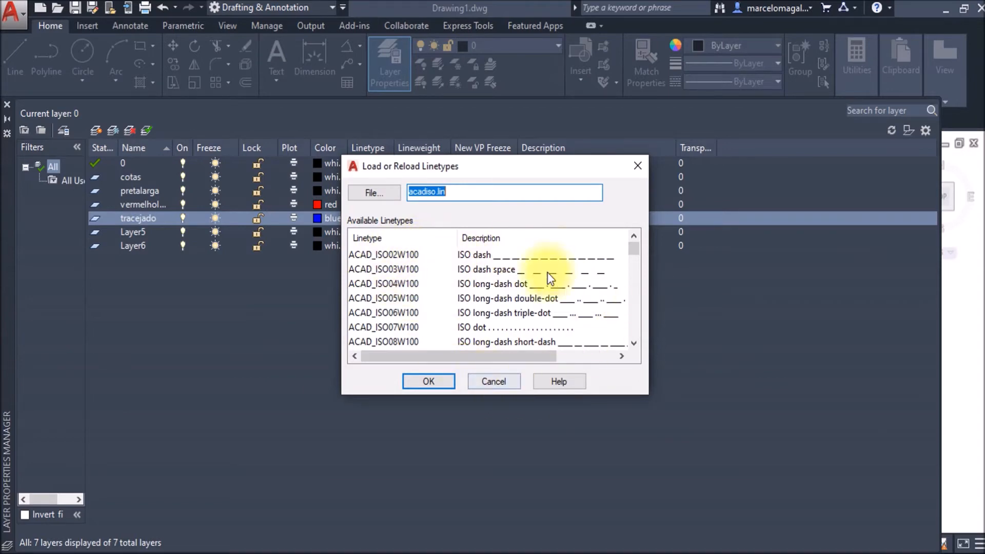
{"action": "left_click", "coordinate": [387, 253]}
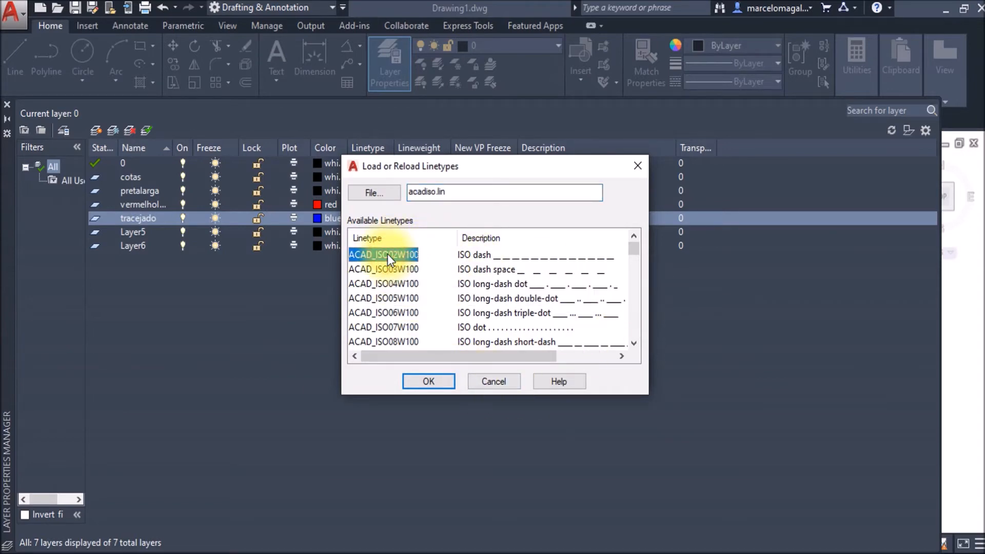
{"action": "left_click", "coordinate": [432, 383]}
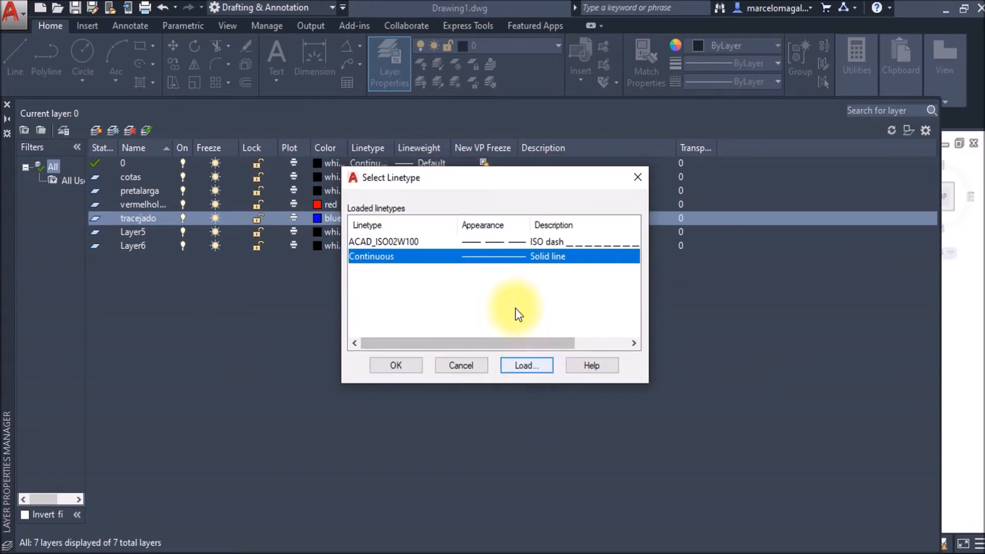
{"action": "left_click", "coordinate": [402, 364]}
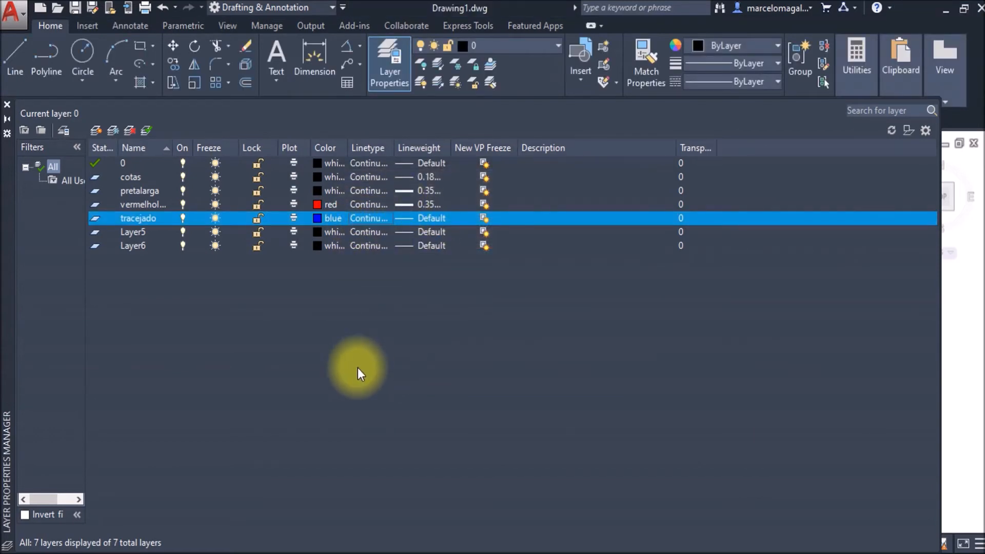
{"action": "left_click", "coordinate": [357, 218]}
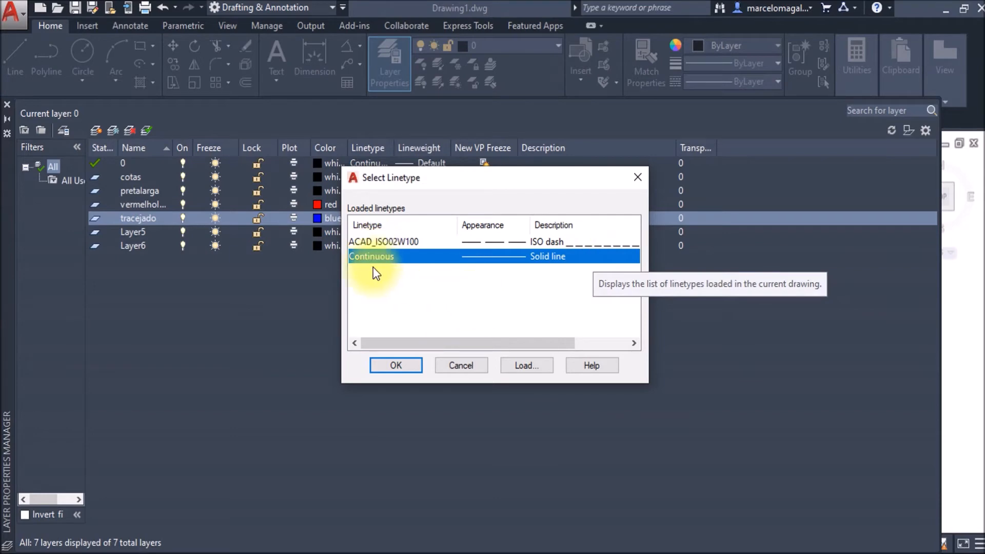
{"action": "left_click", "coordinate": [379, 243]}
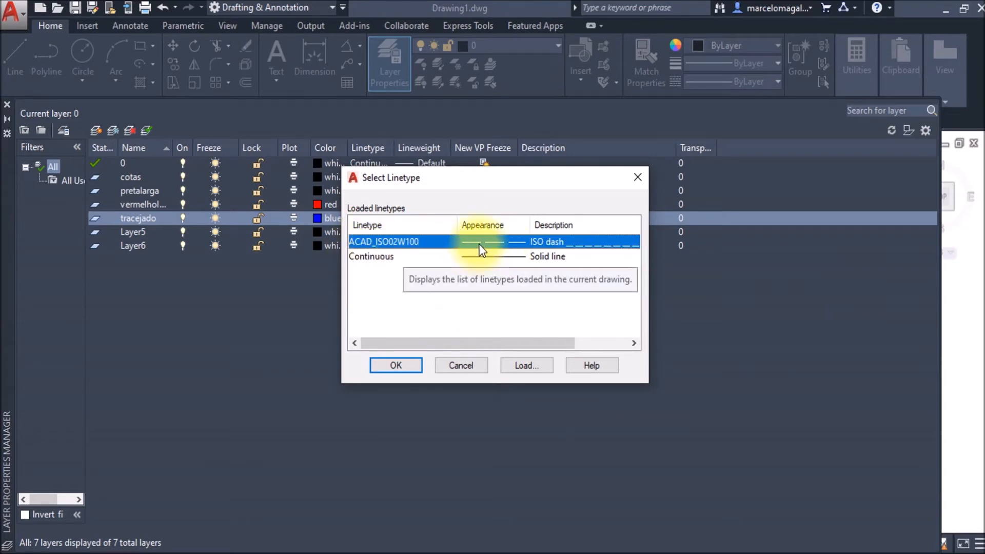
{"action": "left_click", "coordinate": [390, 368]}
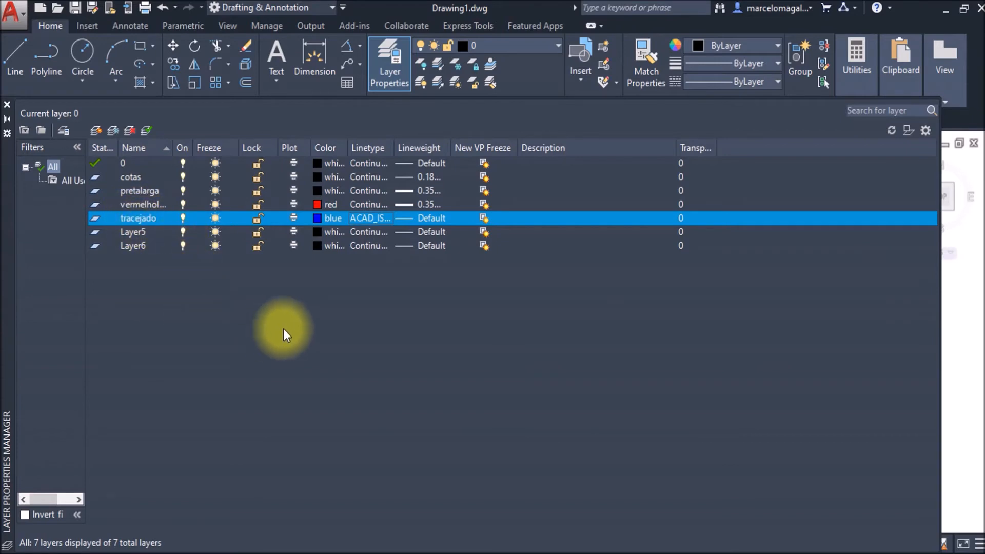
- Set the lineweight of the tracejado layer to 0.18 mm
{"action": "left_click", "coordinate": [439, 218]}
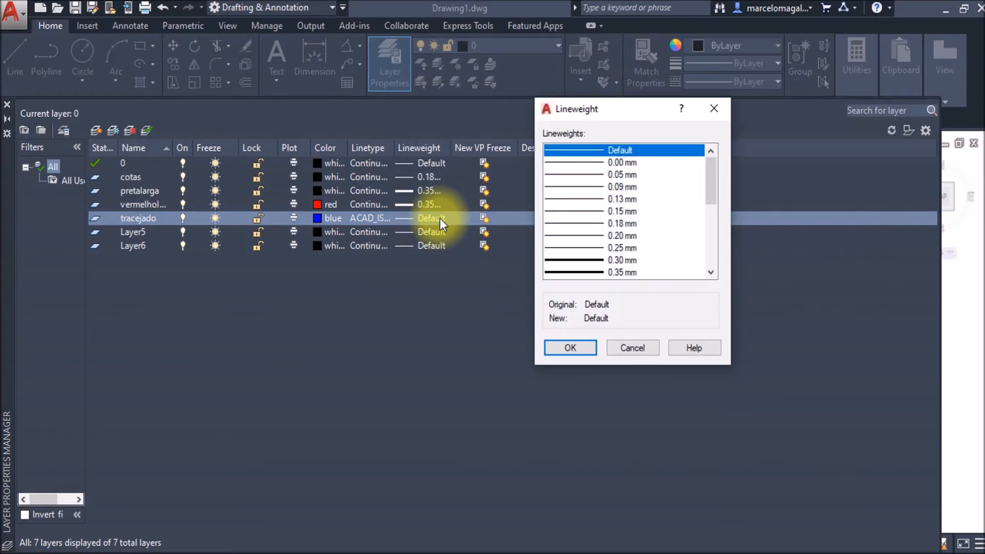
{"action": "left_click", "coordinate": [632, 223]}
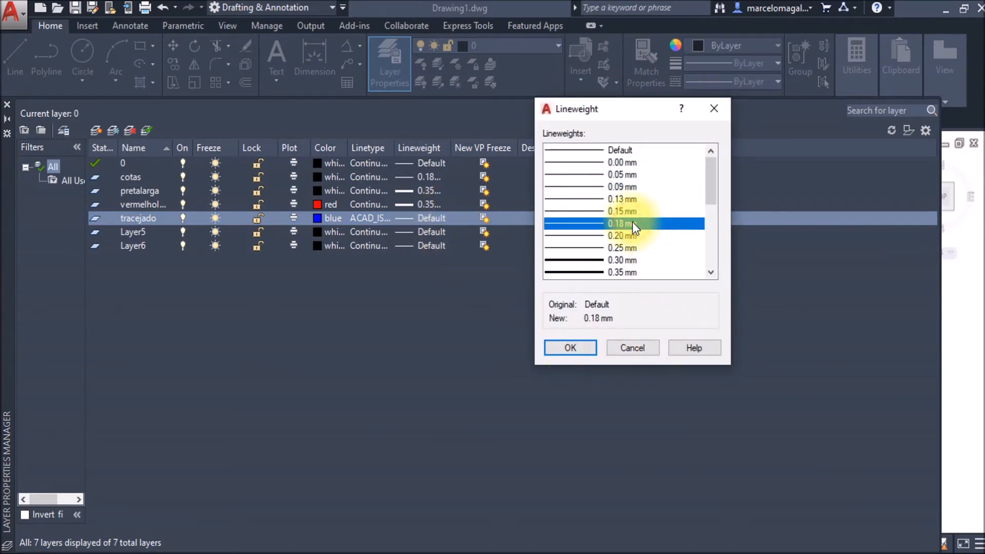
{"action": "left_click", "coordinate": [563, 349]}
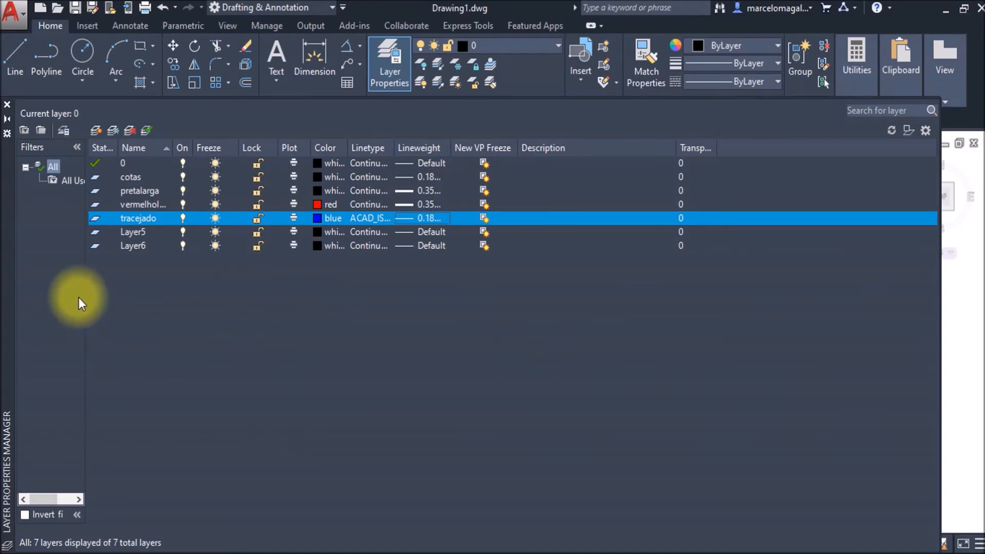
- Rename Layer5 as tracoponto and set its color to red
{"action": "right_click", "coordinate": [128, 233]}
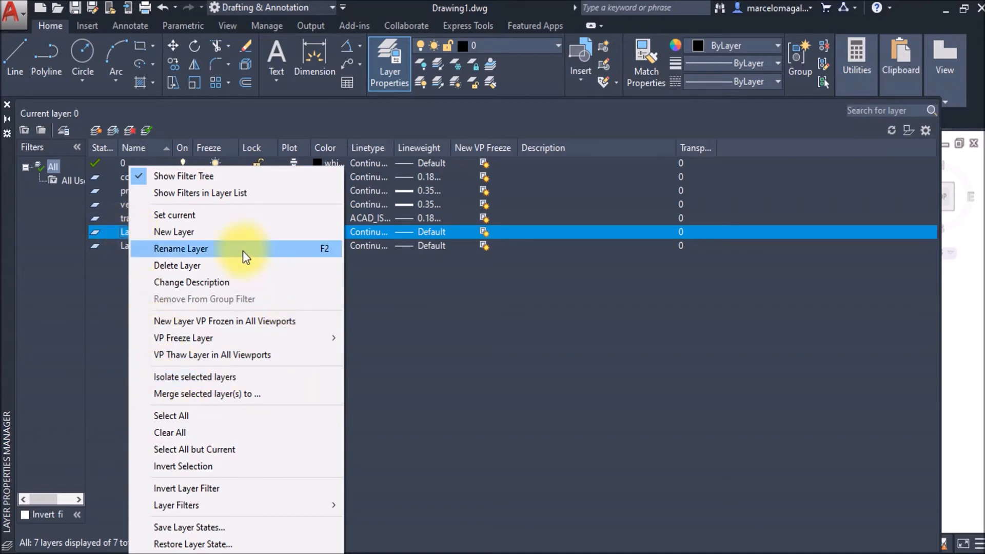
{"action": "left_click", "coordinate": [176, 250]}
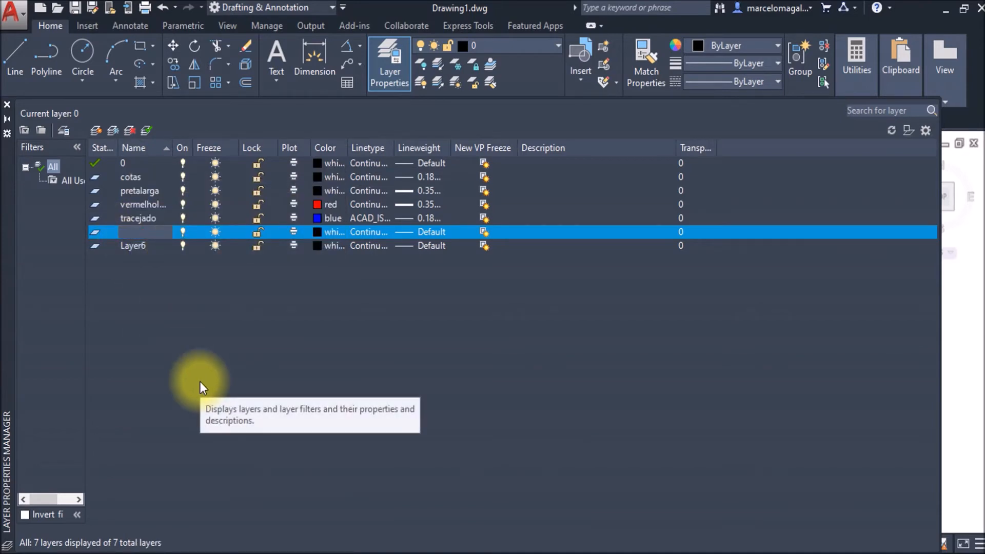
{"action": "type", "text": "tracoponto"}
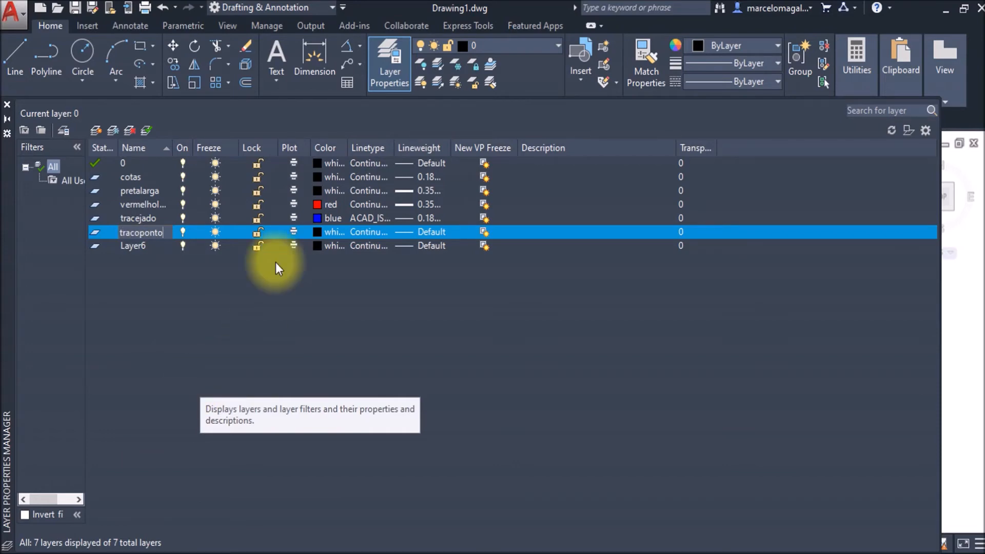
{"action": "left_click", "coordinate": [317, 230]}
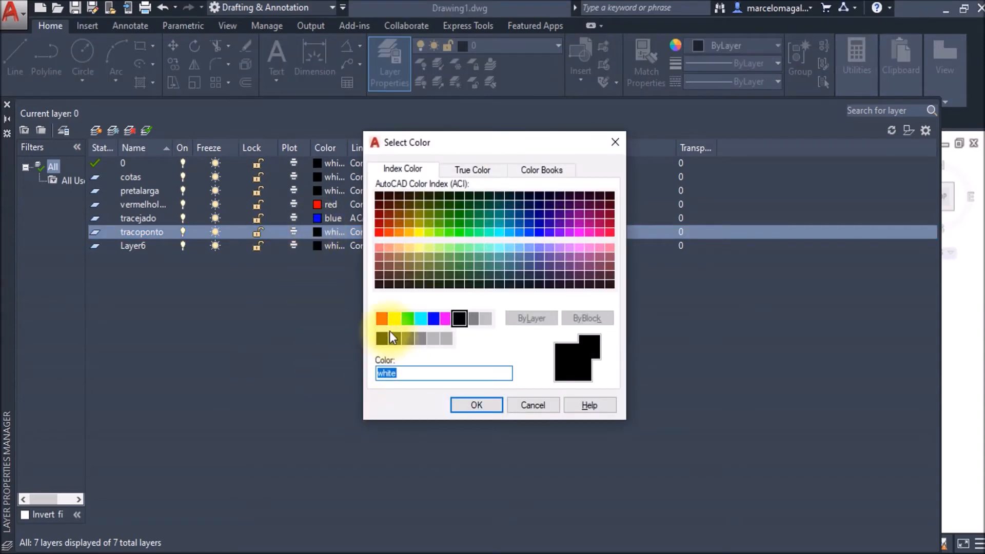
{"action": "left_click", "coordinate": [382, 319]}
{"action": "left_click", "coordinate": [468, 405]}
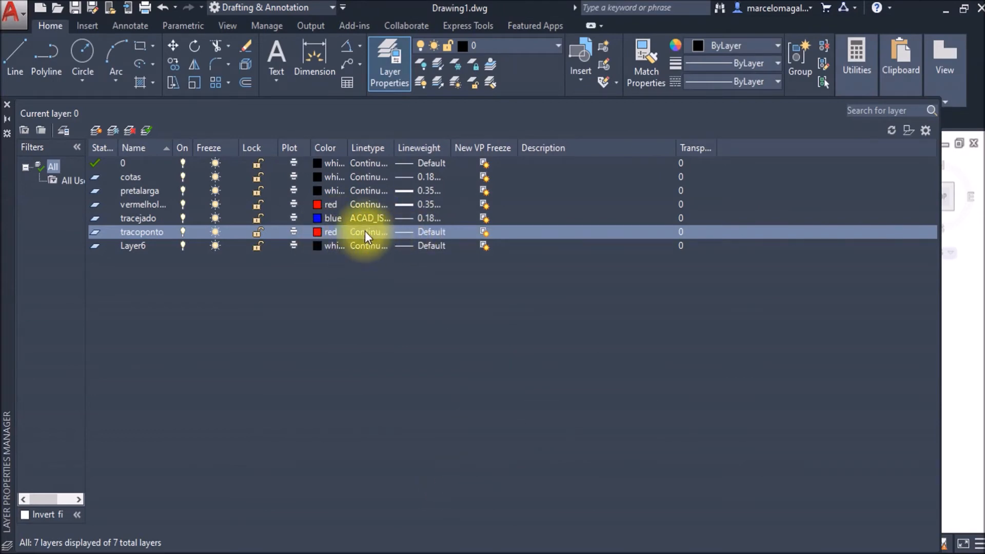
- Load the ISO long-dash dot linetype ACAD_ISO04W100 from acadiso.lin while choosing the tracoponto layer's linetype
{"action": "left_click", "coordinate": [364, 230]}
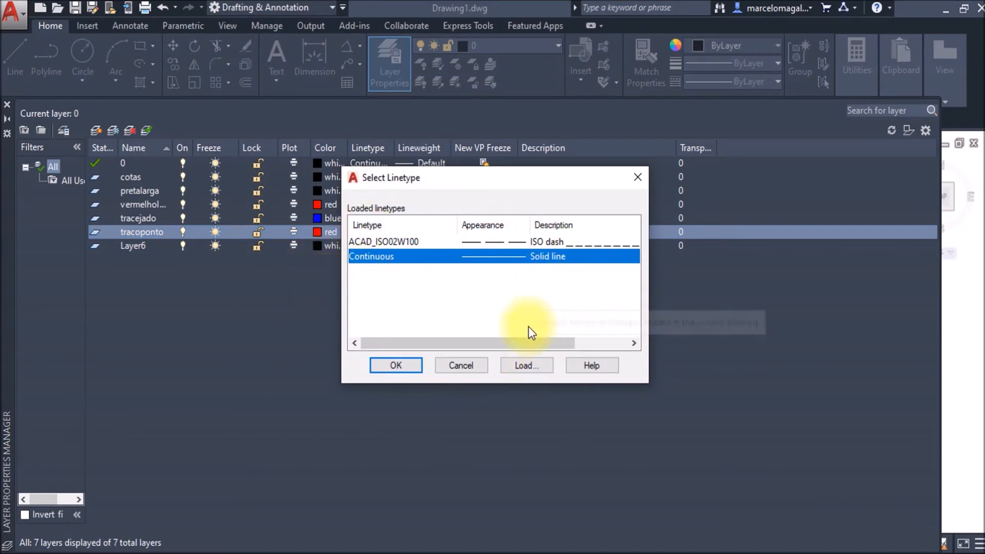
{"action": "left_click", "coordinate": [532, 369]}
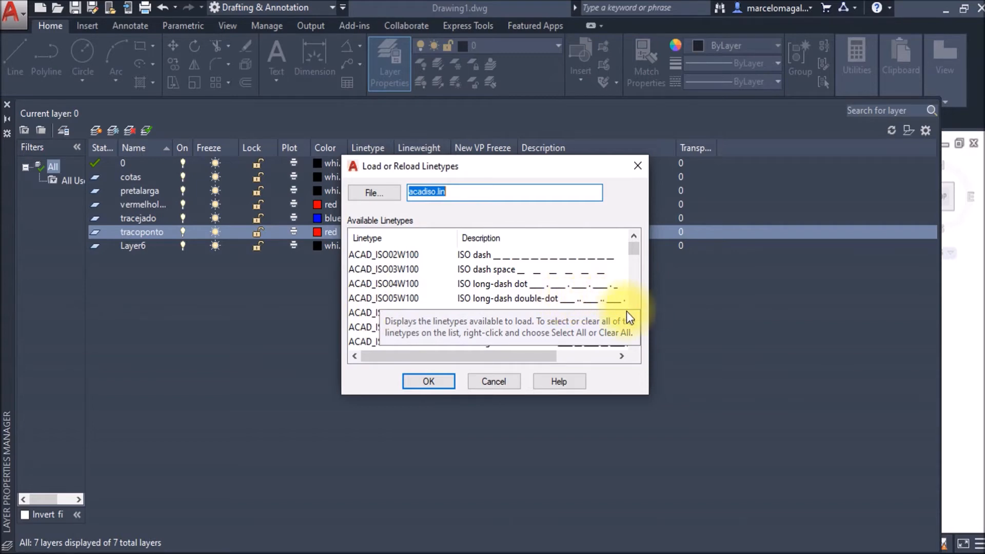
{"action": "left_click", "coordinate": [392, 286]}
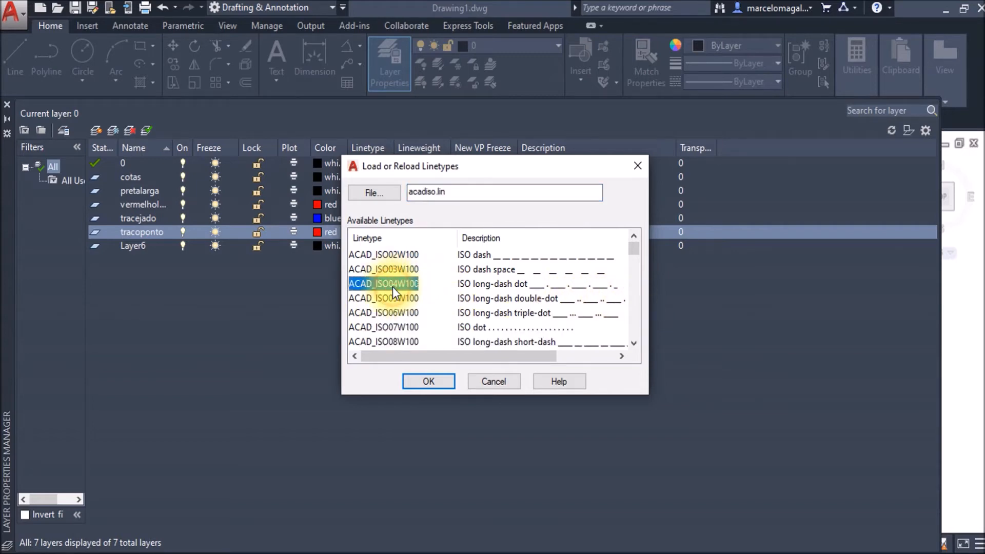
{"action": "left_click", "coordinate": [439, 380]}
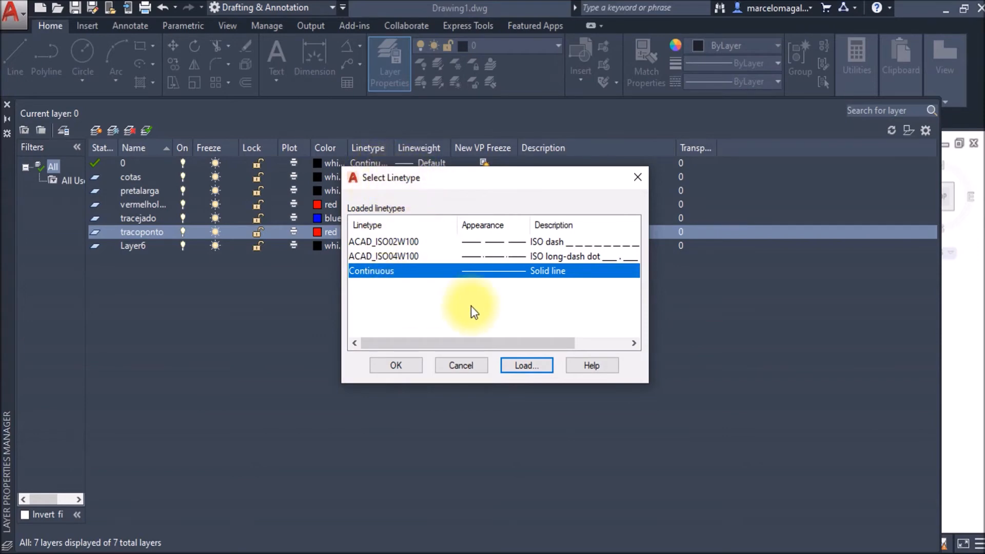
- Assign the ACAD_ISO04W100 linetype to the tracoponto layer and set its lineweight to 0.18 mm
{"action": "left_click", "coordinate": [379, 257]}
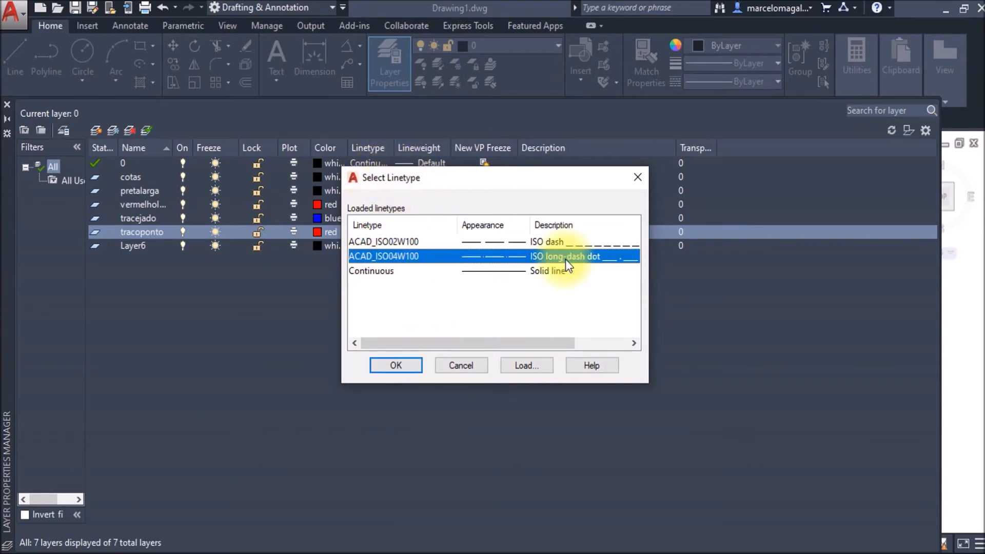
{"action": "left_click", "coordinate": [395, 365]}
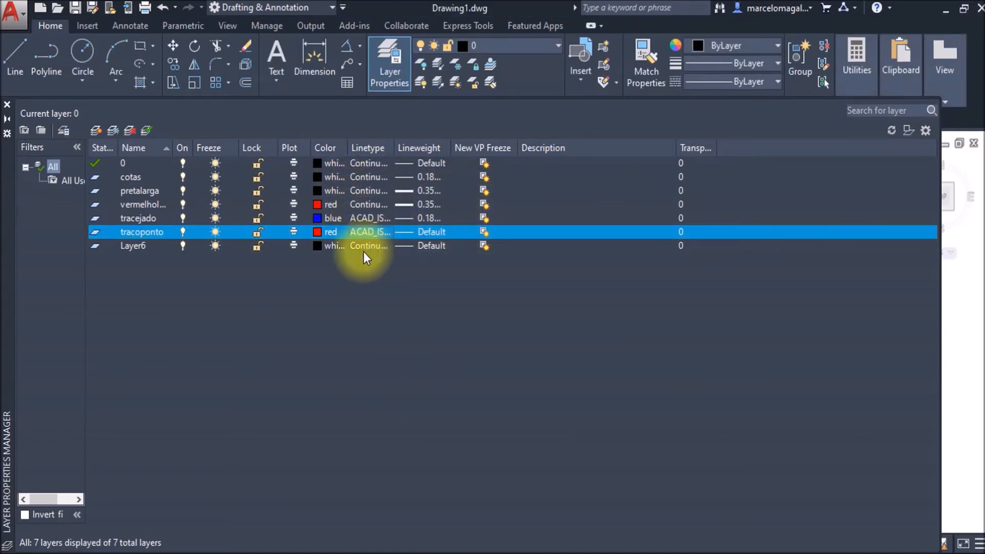
{"action": "left_click", "coordinate": [424, 230]}
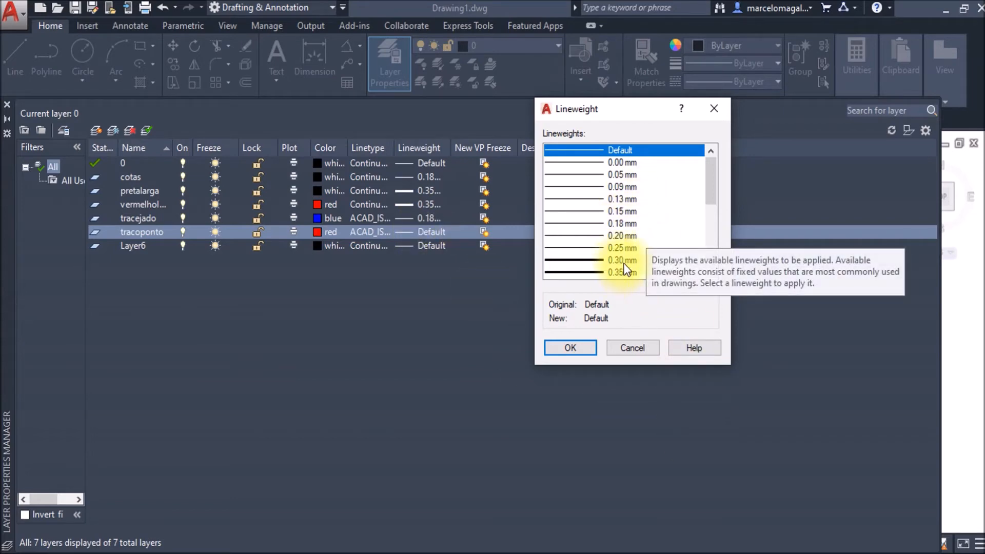
{"action": "left_click", "coordinate": [630, 222]}
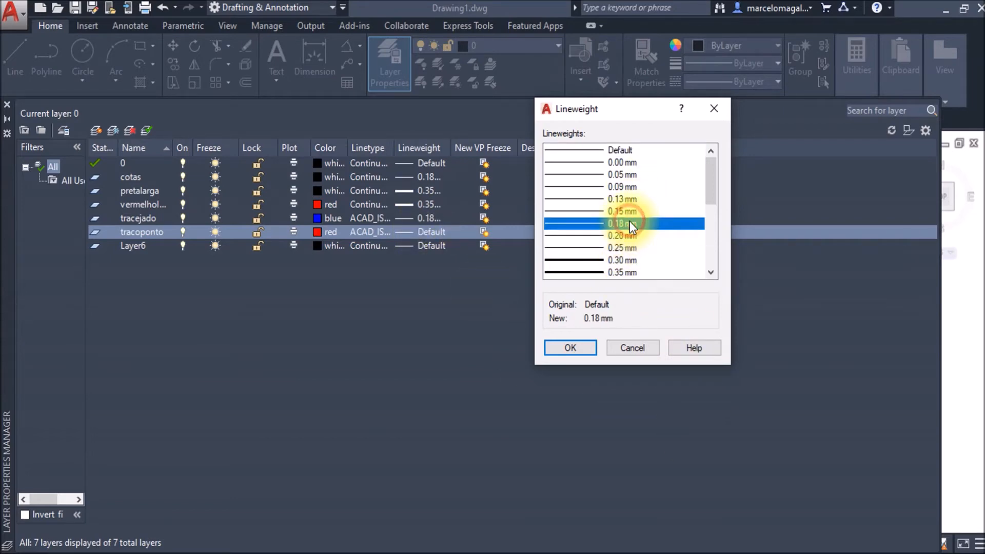
{"action": "left_click", "coordinate": [590, 346]}
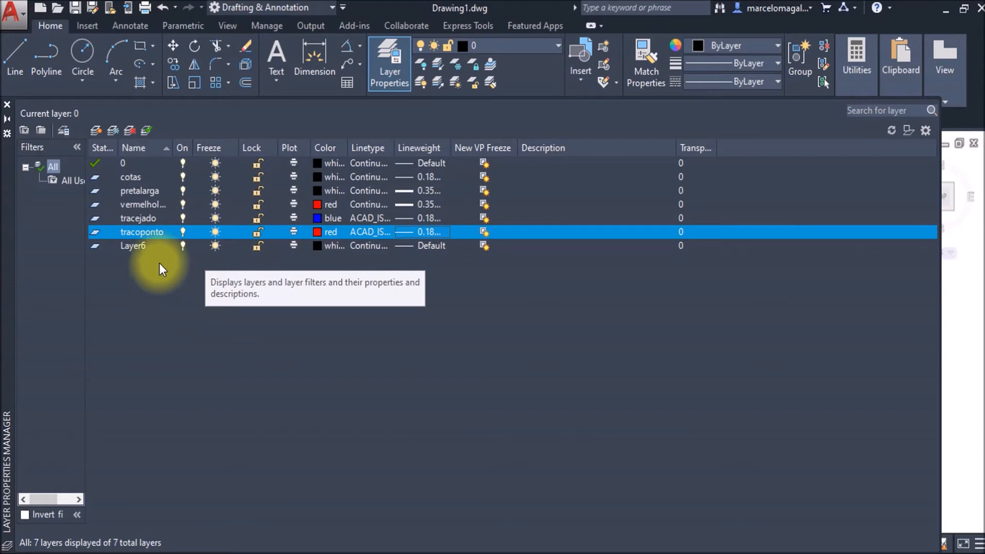
- Rename Layer6 as pretafinal and set its lineweight to 0.18 mm
{"action": "right_click", "coordinate": [136, 244]}
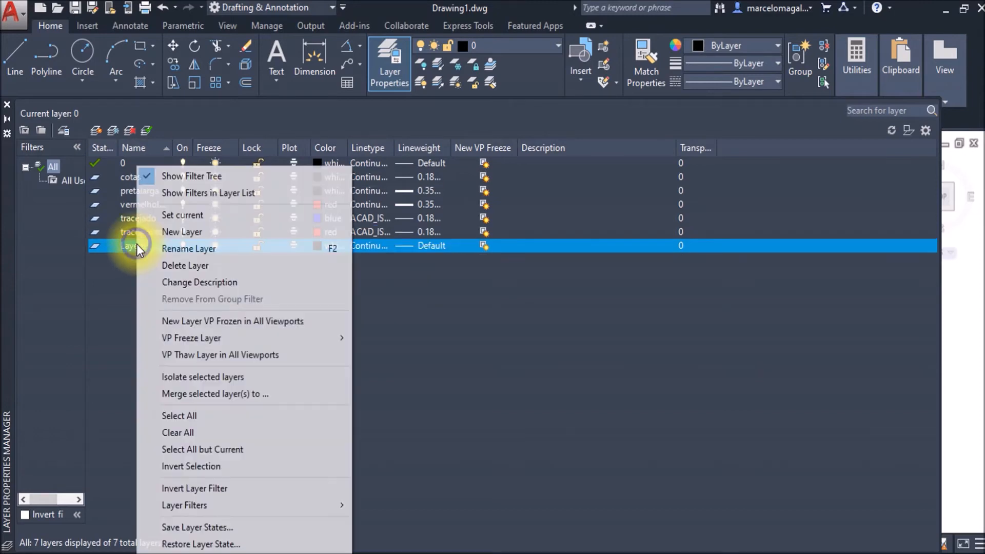
{"action": "left_click", "coordinate": [192, 248]}
{"action": "key", "text": "BackSpace"}
{"action": "type", "text": "pe"}
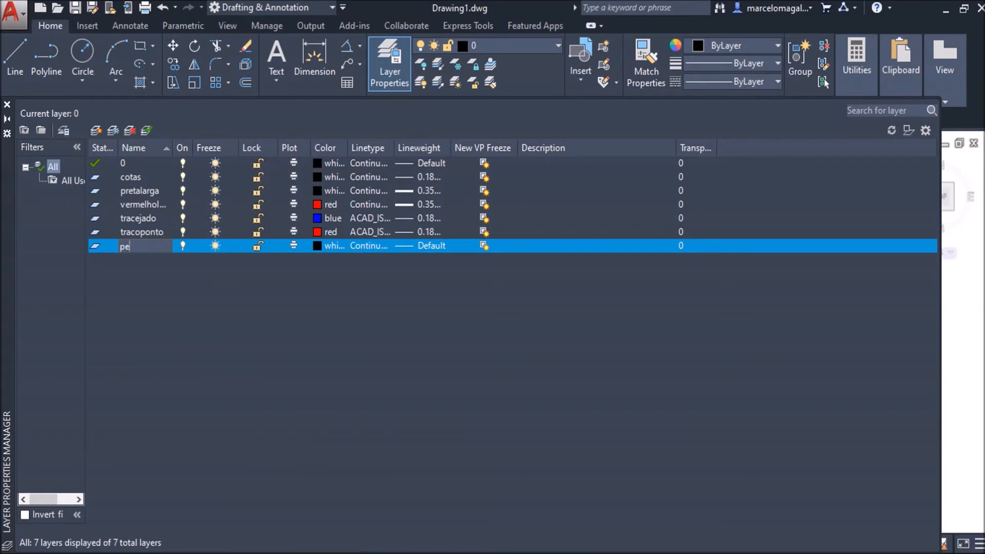
{"action": "key", "text": "BackSpace"}
{"action": "type", "text": "retafinal"}
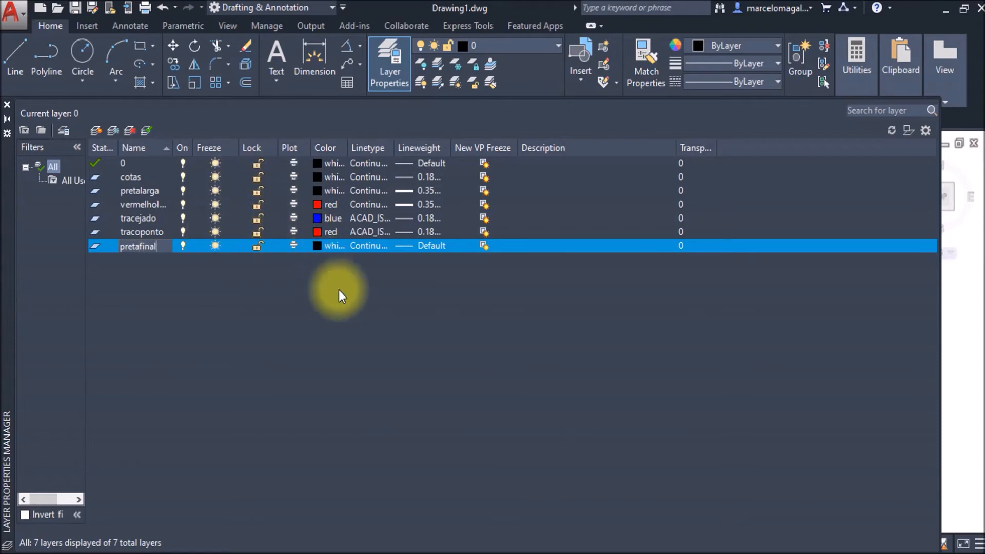
{"action": "left_click", "coordinate": [435, 247]}
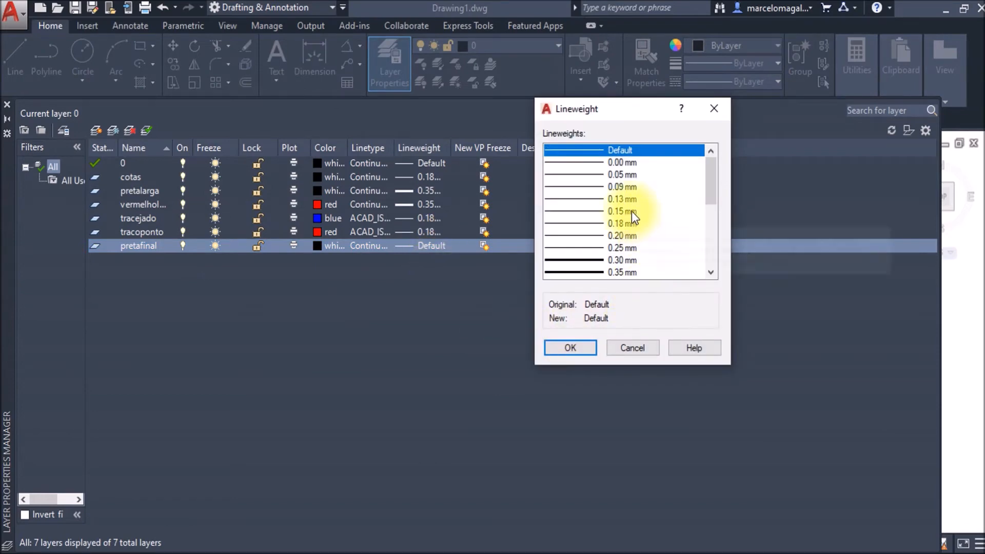
{"action": "left_click", "coordinate": [625, 223]}
{"action": "left_click", "coordinate": [585, 353]}
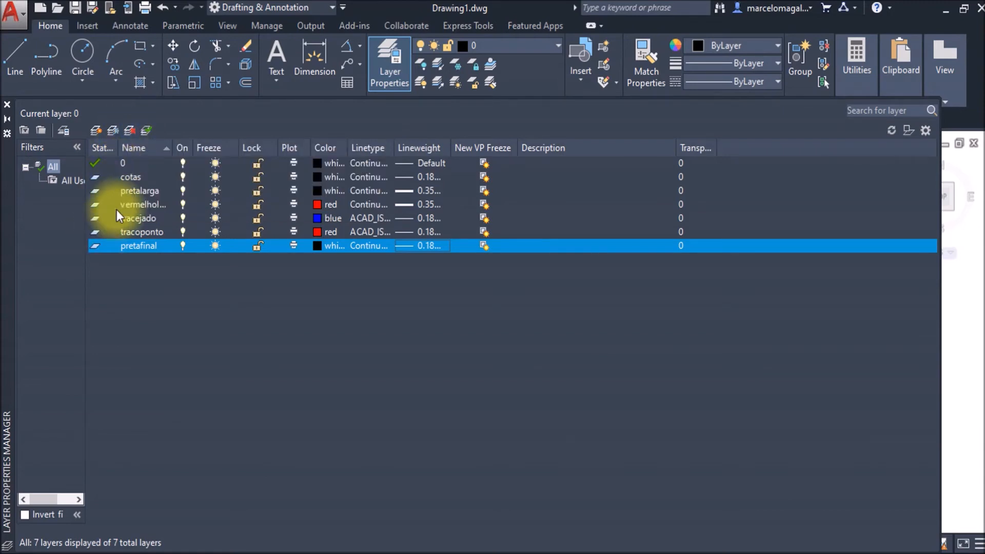
- Delete the pretafinal layer and turn on New VP Freeze for the vermelholargo layer
{"action": "left_click", "coordinate": [128, 130]}
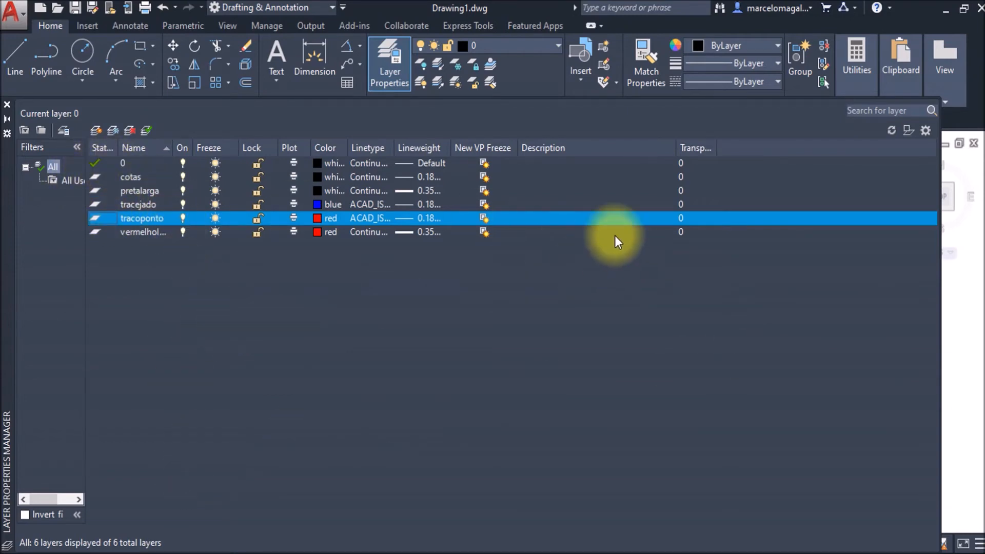
{"action": "left_click", "coordinate": [137, 164]}
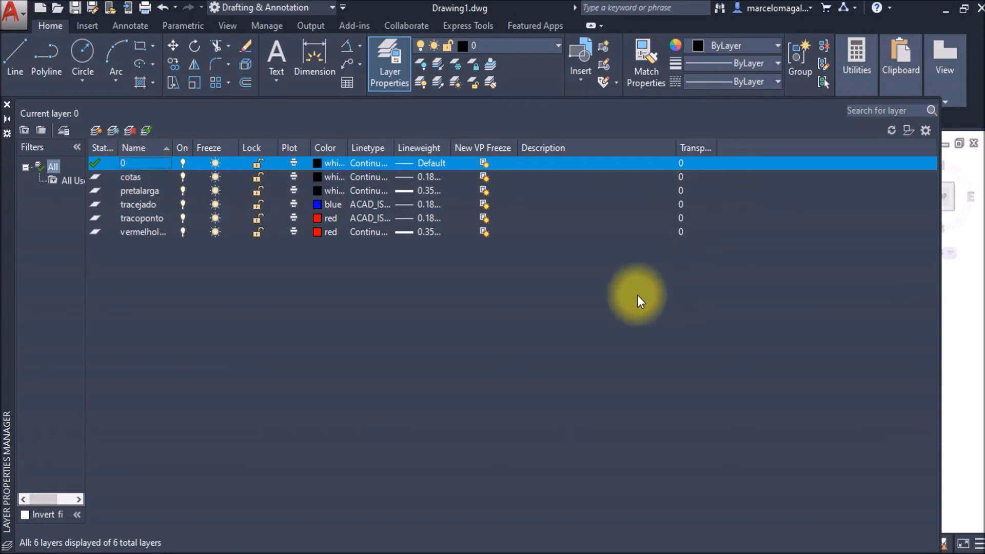
{"action": "left_click", "coordinate": [454, 232]}
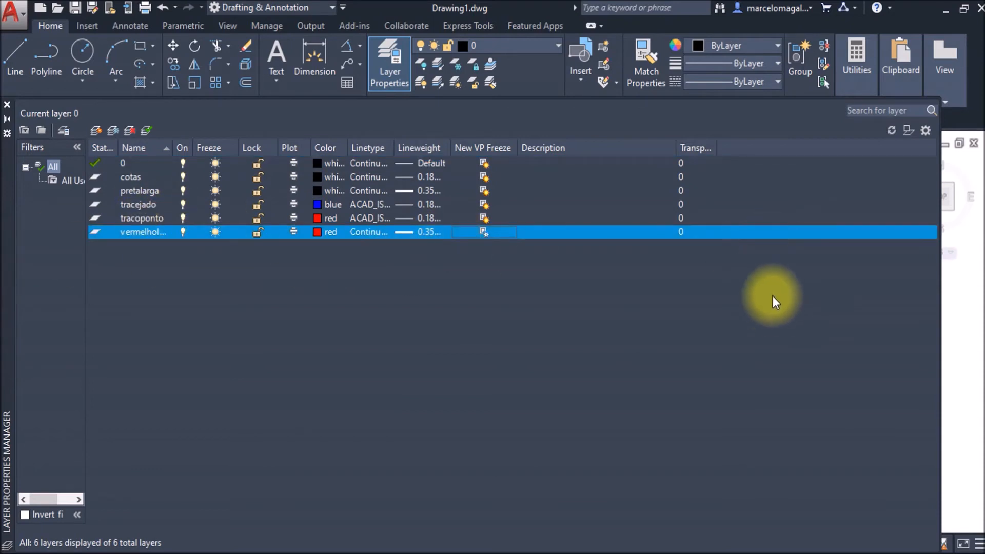
- Try to delete layer 0 from the layer list
{"action": "left_click", "coordinate": [145, 162]}
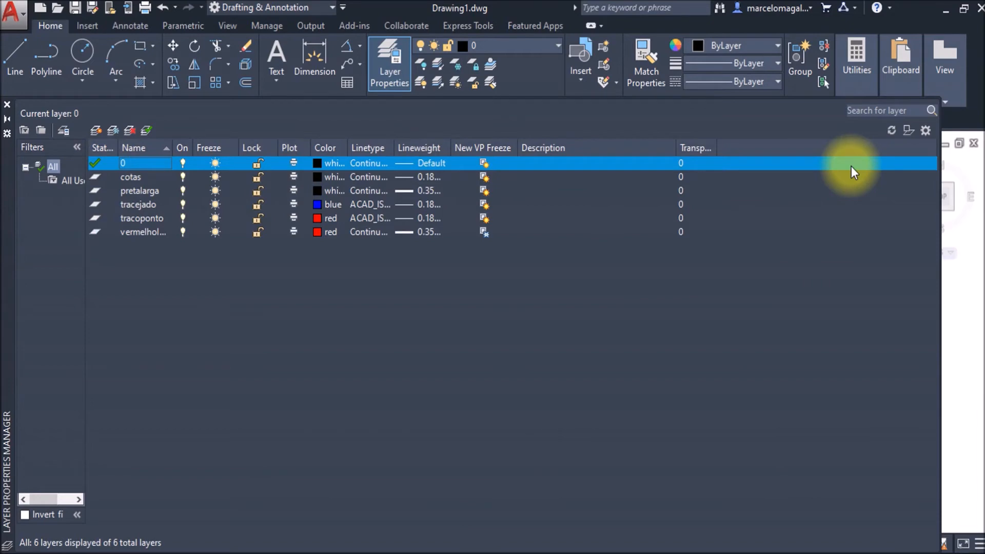
{"action": "left_click", "coordinate": [129, 132]}
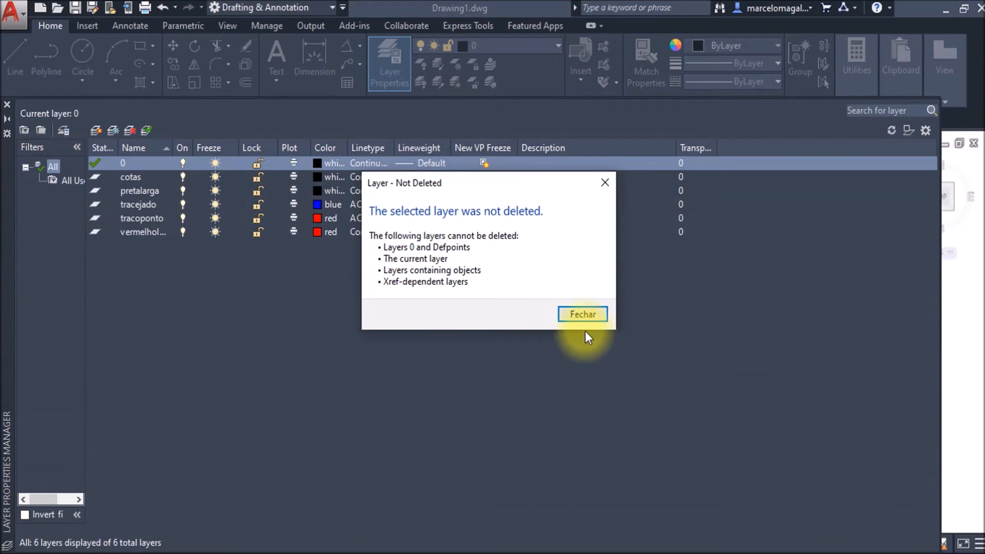
{"action": "left_click", "coordinate": [580, 314]}
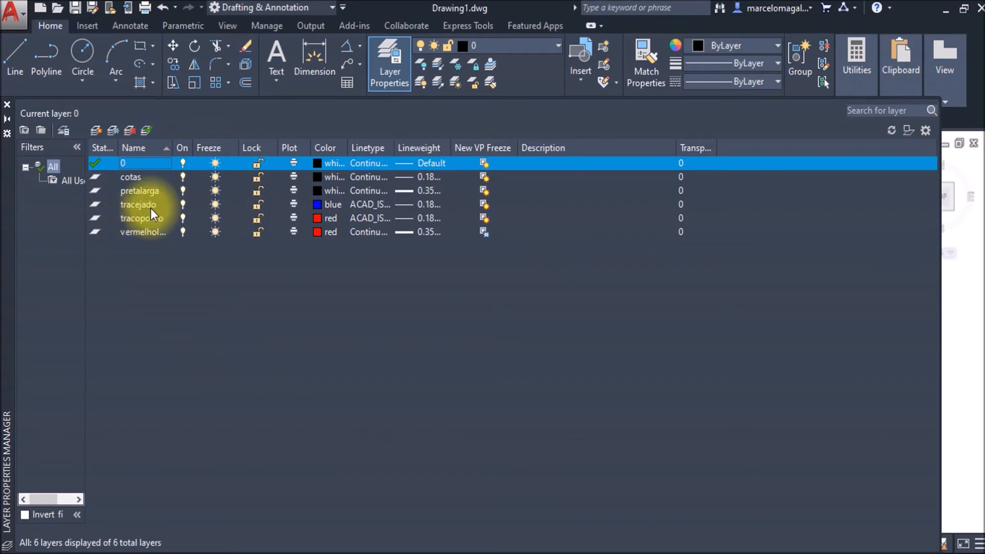
- Make pretalarga the current layer and close the Layer Properties Manager
{"action": "left_click", "coordinate": [139, 192]}
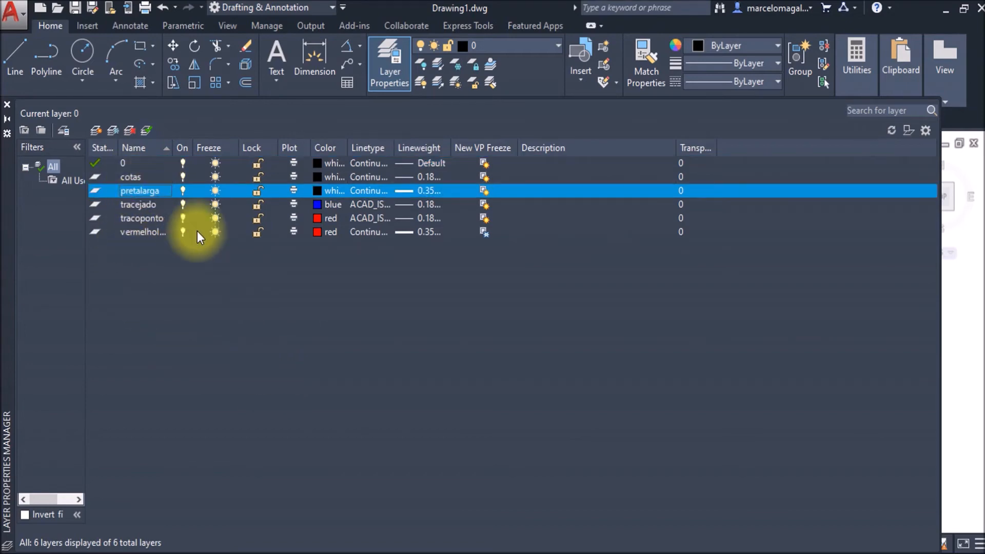
{"action": "left_click", "coordinate": [148, 131]}
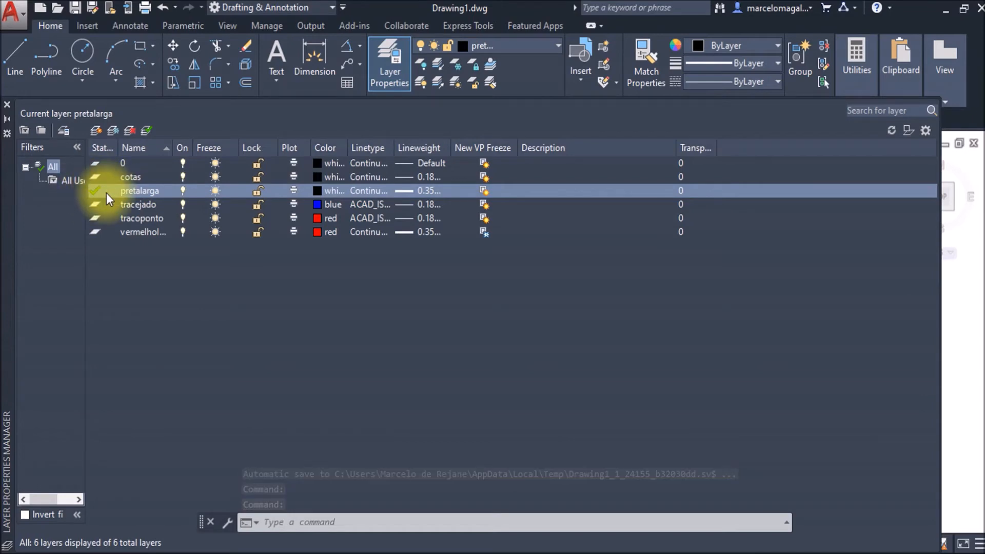
{"action": "left_click", "coordinate": [8, 104]}
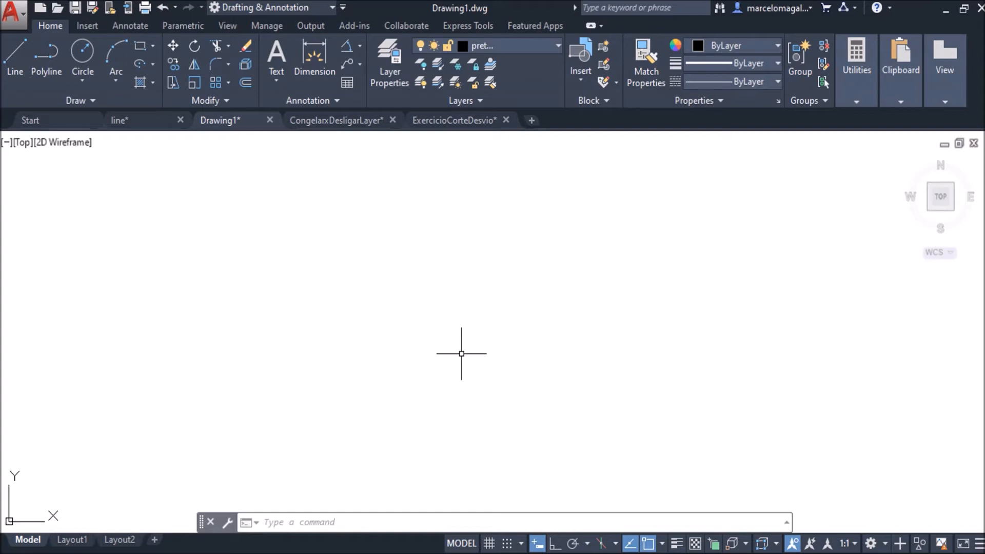
- Make tracoponto the current layer and draw a diagonal test line rising to the right in the empty drawing
{"action": "left_click", "coordinate": [559, 45]}
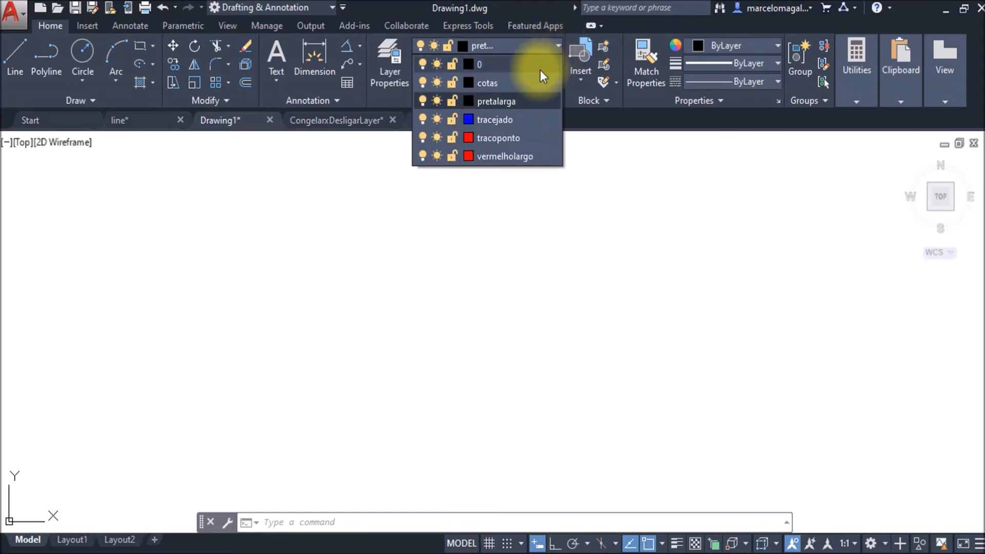
{"action": "left_click", "coordinate": [496, 138]}
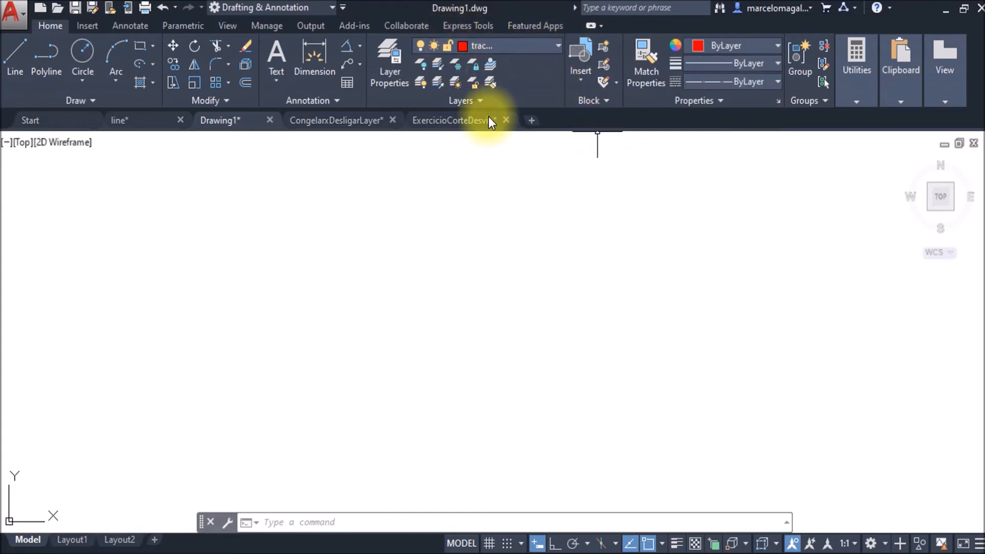
{"action": "left_click", "coordinate": [16, 57]}
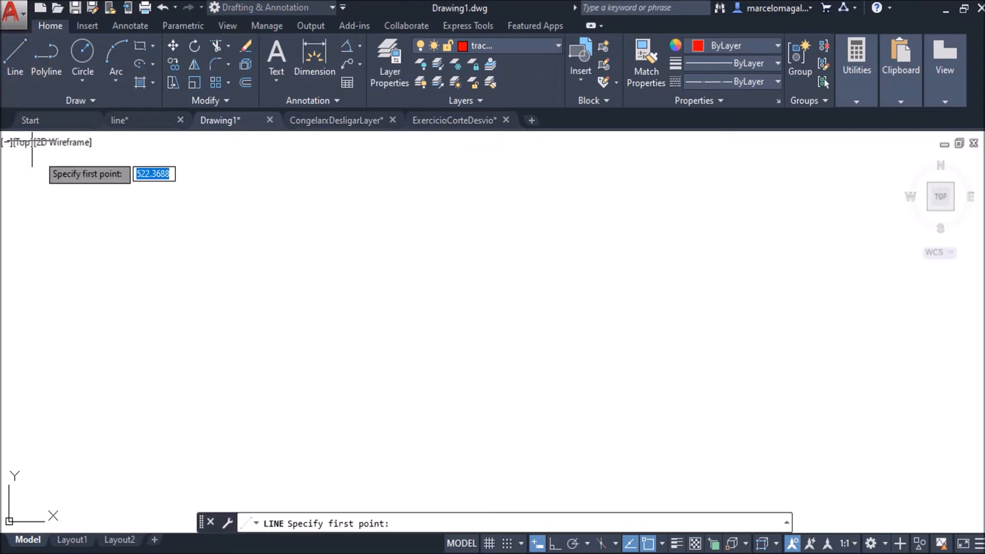
{"action": "left_click", "coordinate": [91, 360]}
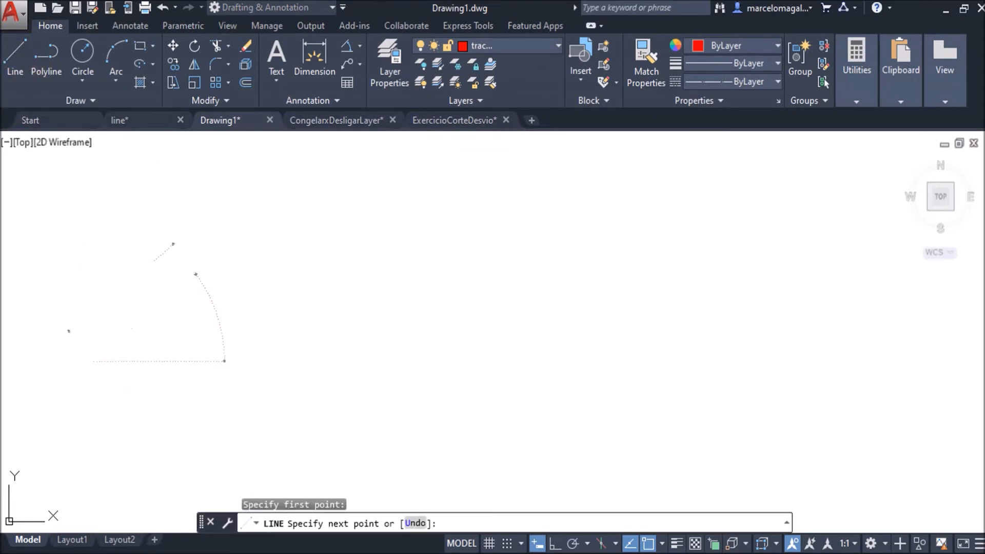
{"action": "left_click", "coordinate": [195, 274]}
{"action": "key", "text": "Escape"}
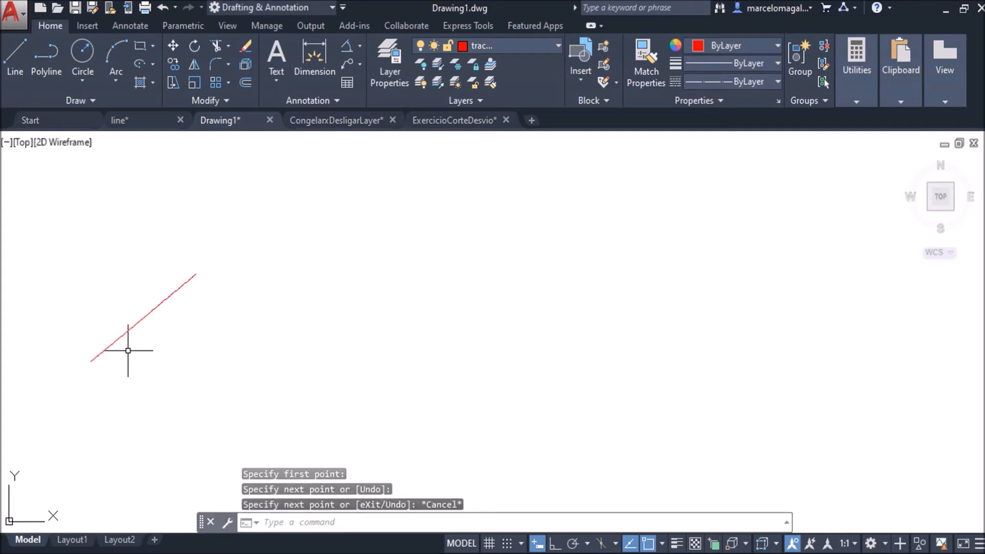
{"action": "scroll", "coordinate": [131, 339], "scroll_direction": "up", "scroll_amount": 4}
{"action": "middle_click_drag", "start_coordinate": [131, 339], "coordinate": [248, 307]}
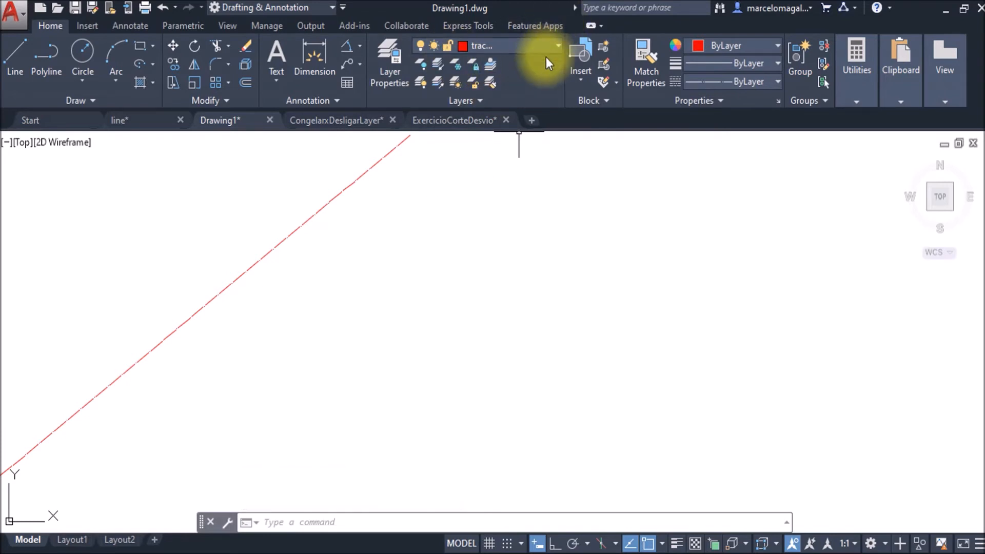
- Make pretalarga the current layer and draw a second diagonal line below and to the right of the red one
{"action": "left_click", "coordinate": [557, 46]}
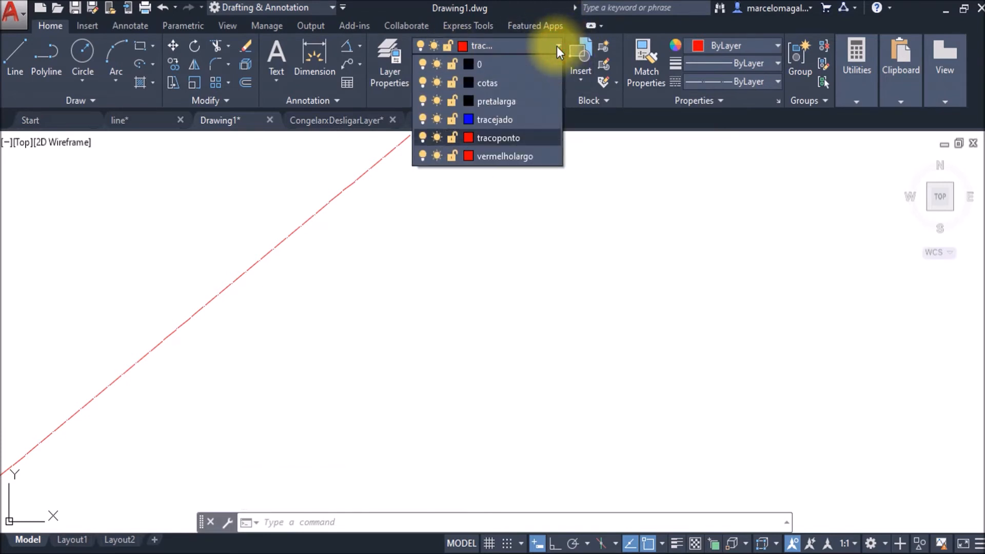
{"action": "left_click", "coordinate": [518, 101]}
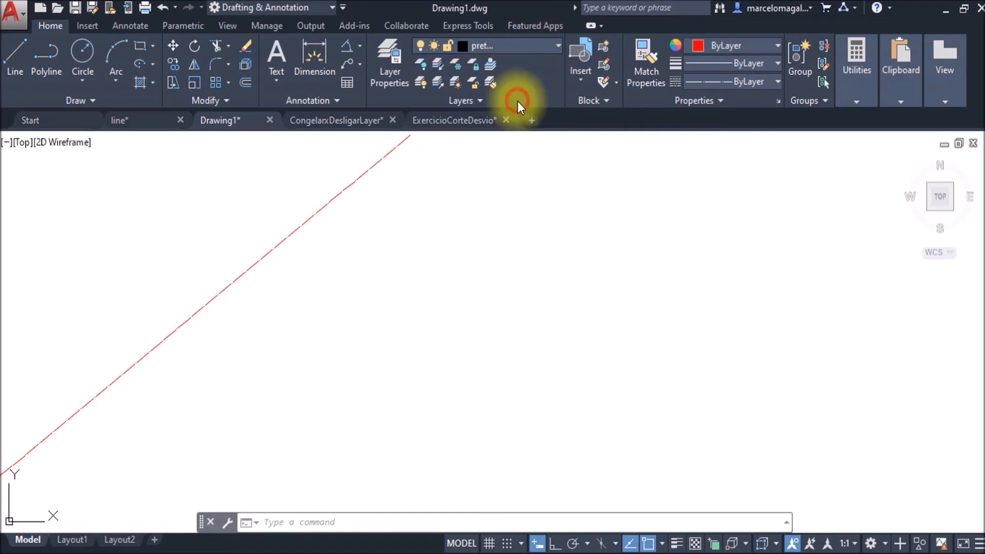
{"action": "left_click", "coordinate": [19, 63]}
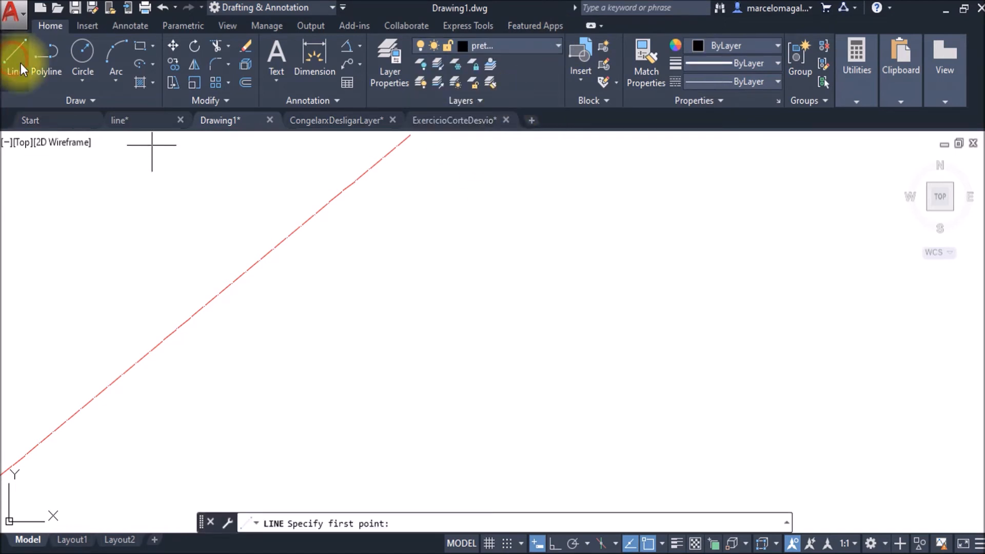
{"action": "left_click", "coordinate": [240, 458]}
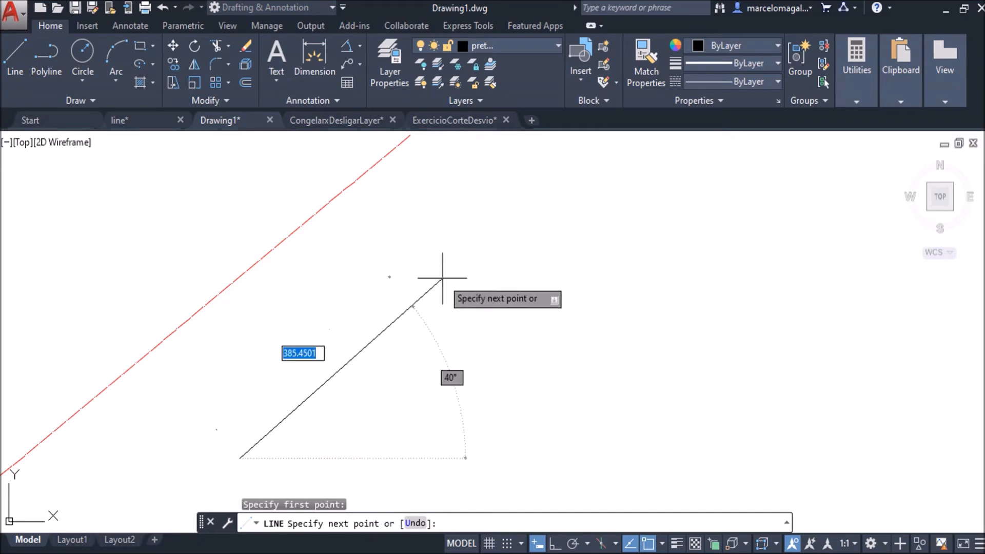
{"action": "left_click", "coordinate": [453, 259]}
{"action": "key", "text": "Escape"}
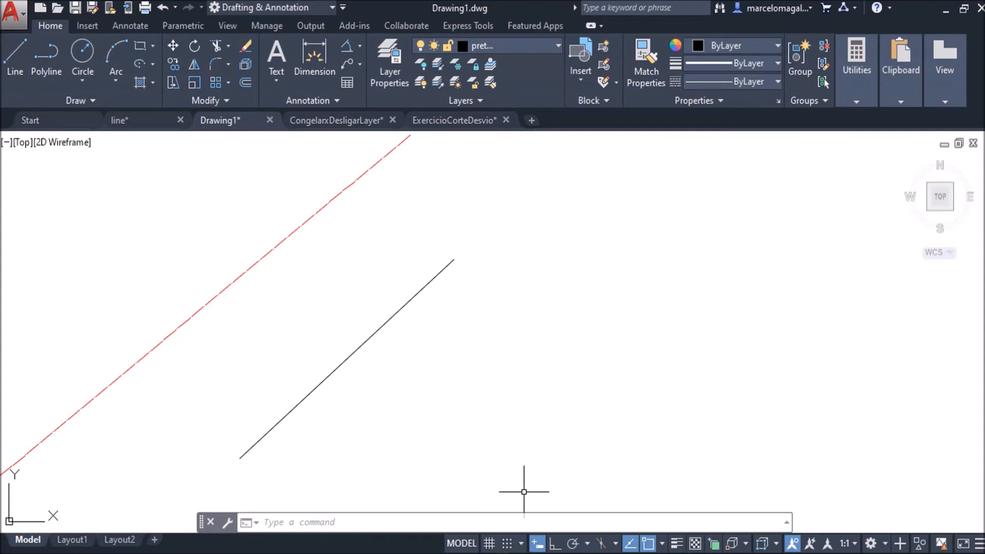
- Switch the lineweight display on and back off to compare the thickness of the two lines
{"action": "left_click", "coordinate": [676, 545]}
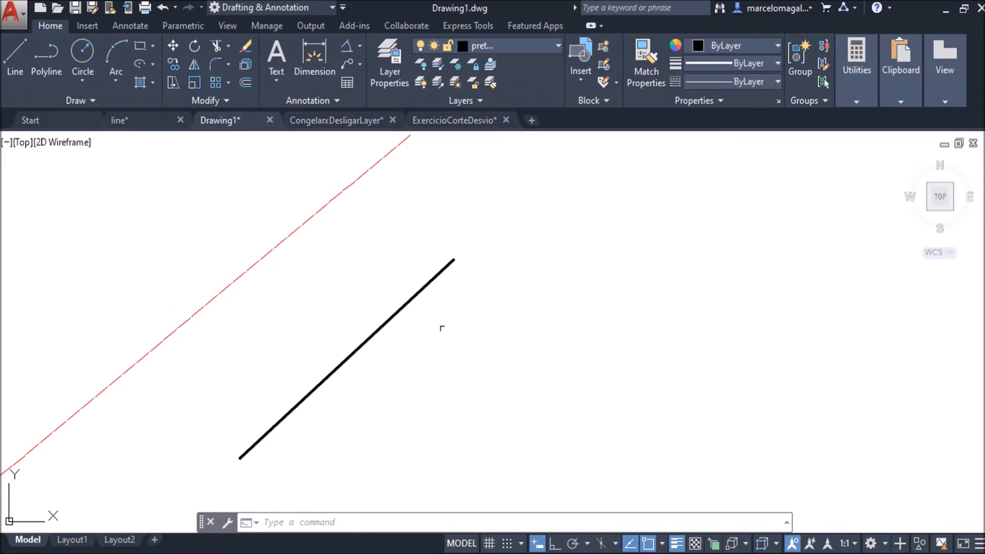
{"action": "left_click", "coordinate": [676, 543]}
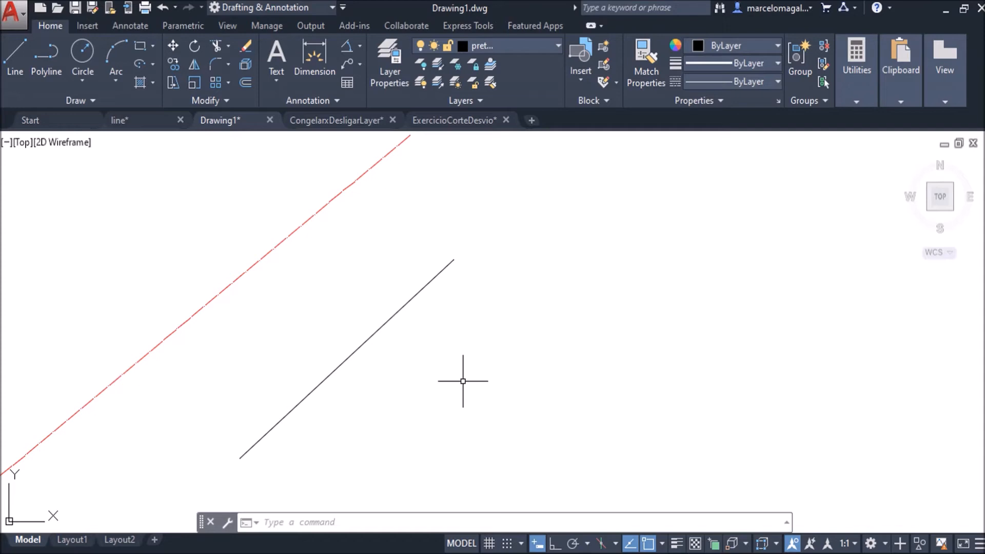
- Erase both diagonal test lines from the drawing
{"action": "type", "text": "e"}
{"action": "key", "text": "Return"}
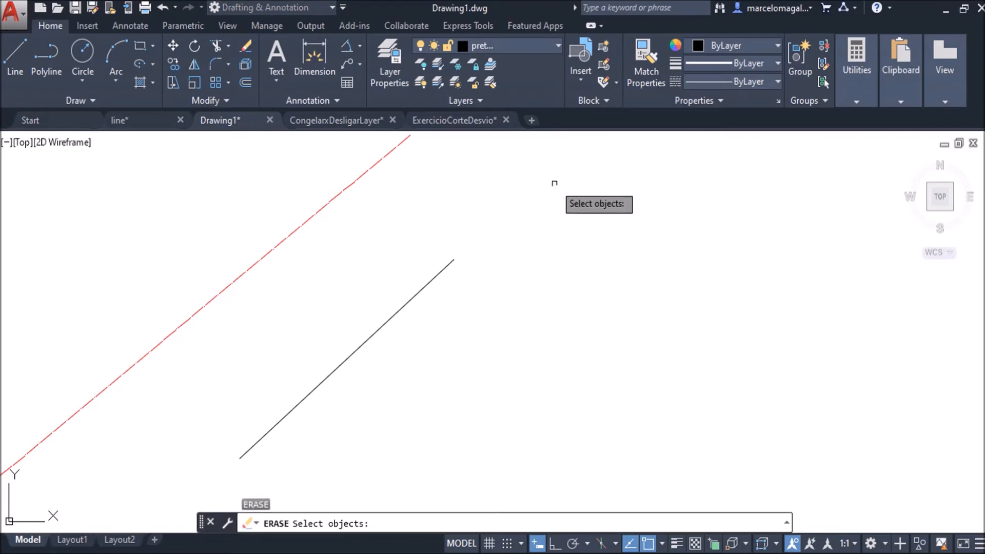
{"action": "left_click", "coordinate": [549, 172]}
{"action": "left_click", "coordinate": [220, 332]}
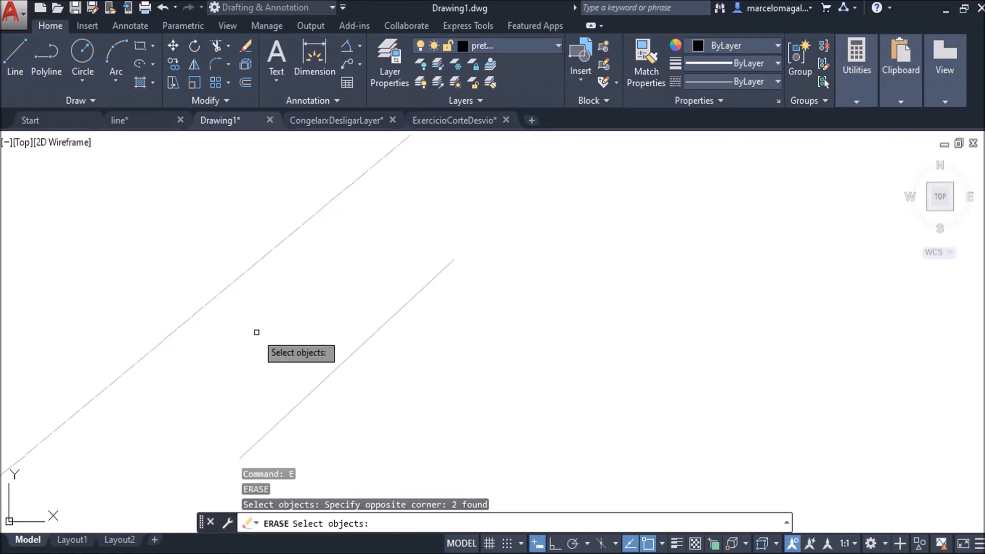
{"action": "key", "text": "Return"}
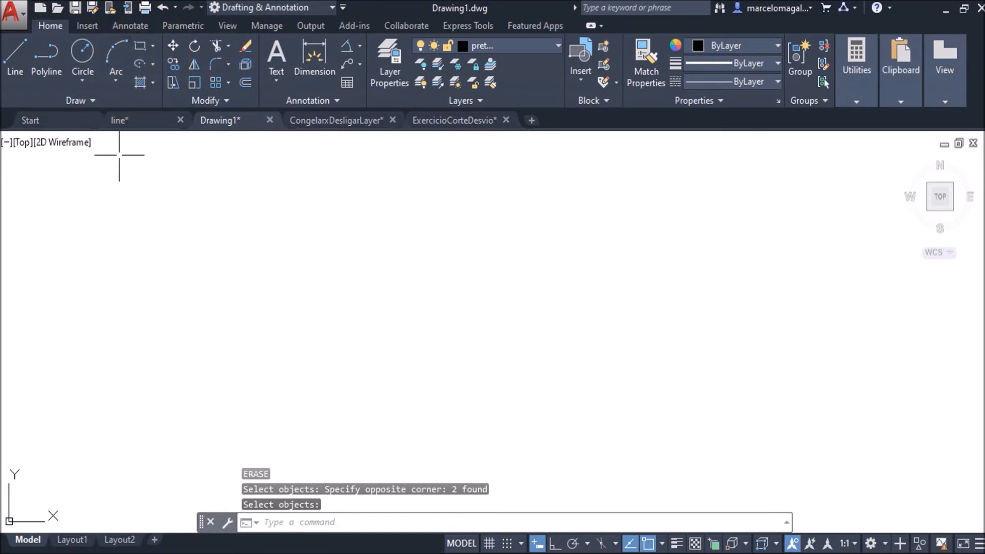
- Check the line examples in line.dwg and draw a 50-unit line at 30° on the pretalarga layer in Drawing1
{"action": "left_click", "coordinate": [146, 119]}
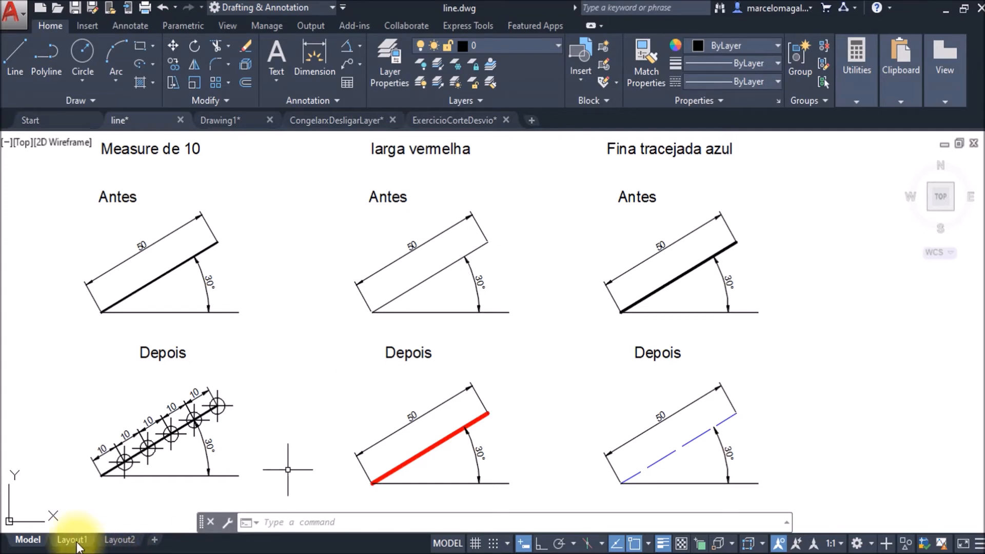
{"action": "left_click", "coordinate": [246, 121]}
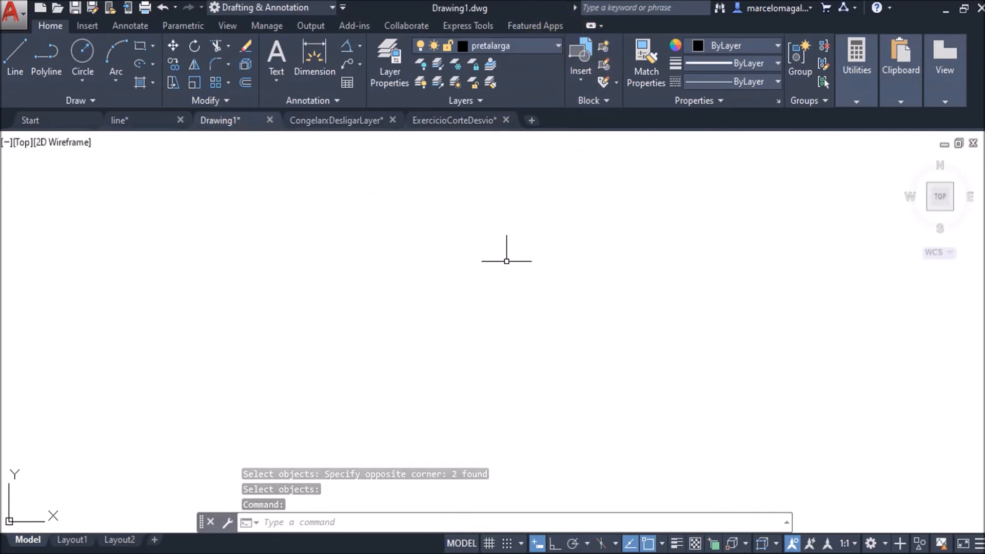
{"action": "left_click", "coordinate": [12, 53]}
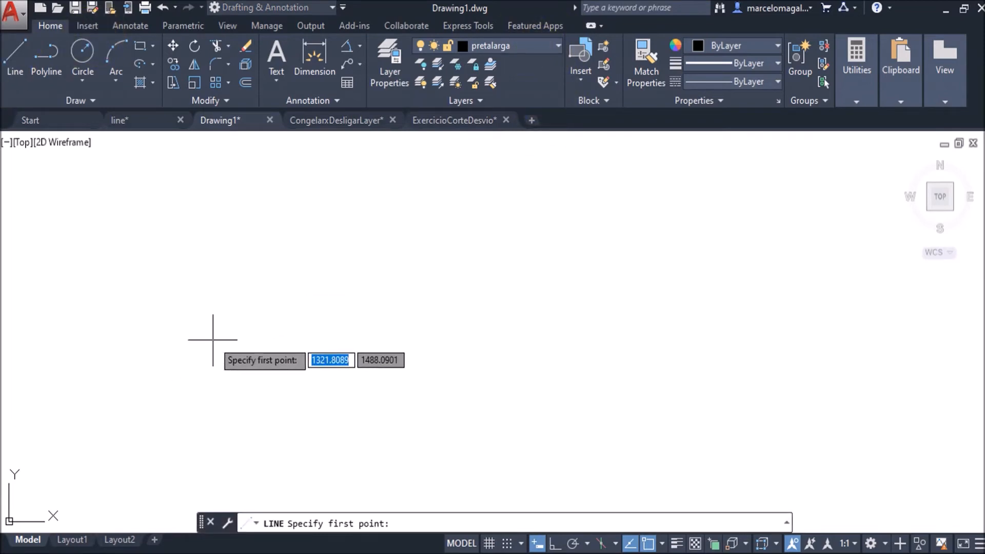
{"action": "left_click", "coordinate": [189, 373]}
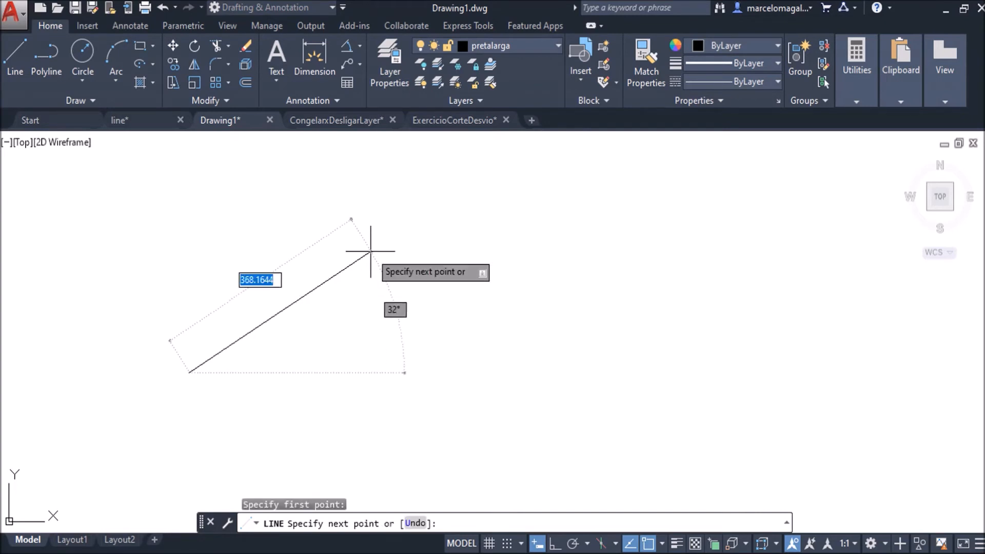
{"action": "type", "text": "50"}
{"action": "key", "text": "Tab"}
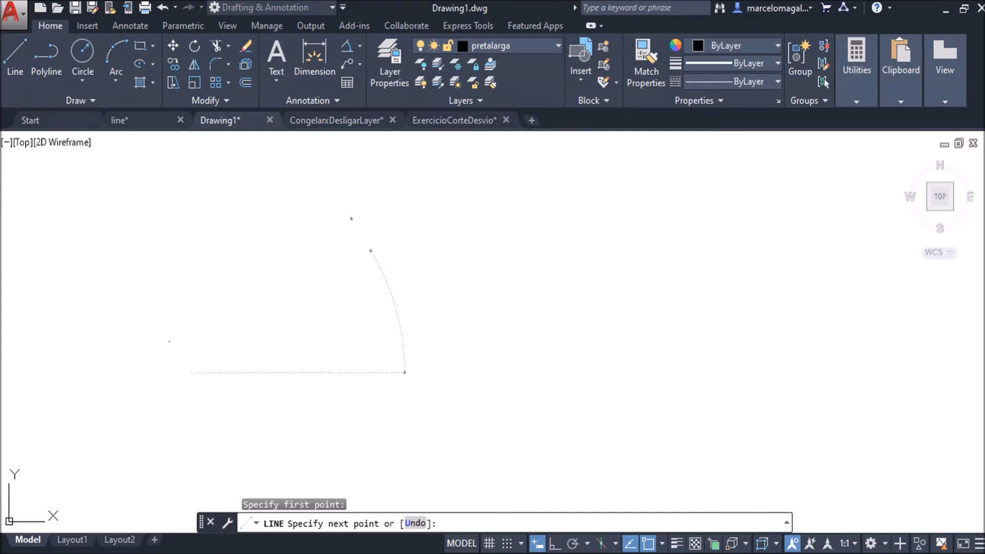
{"action": "type", "text": "30"}
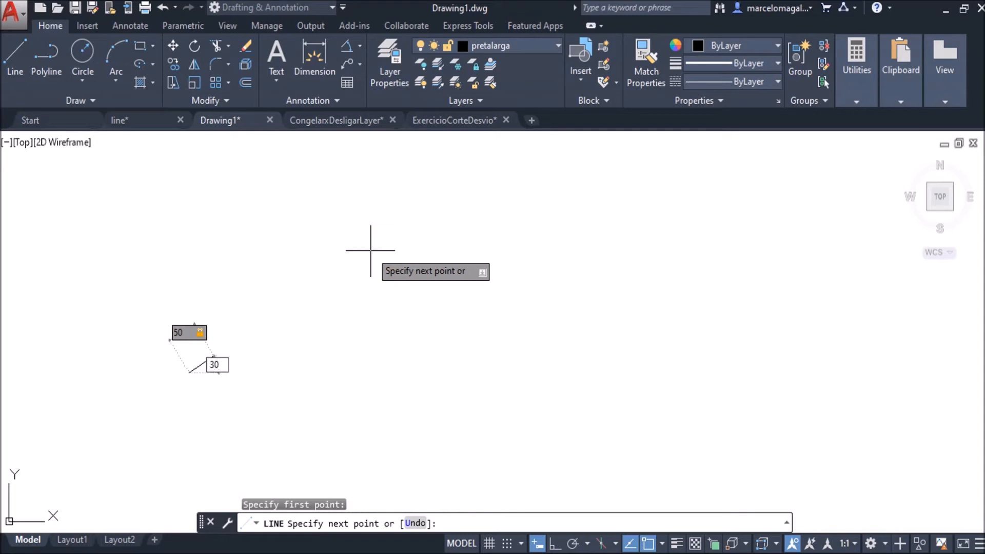
{"action": "key", "text": "Return"}
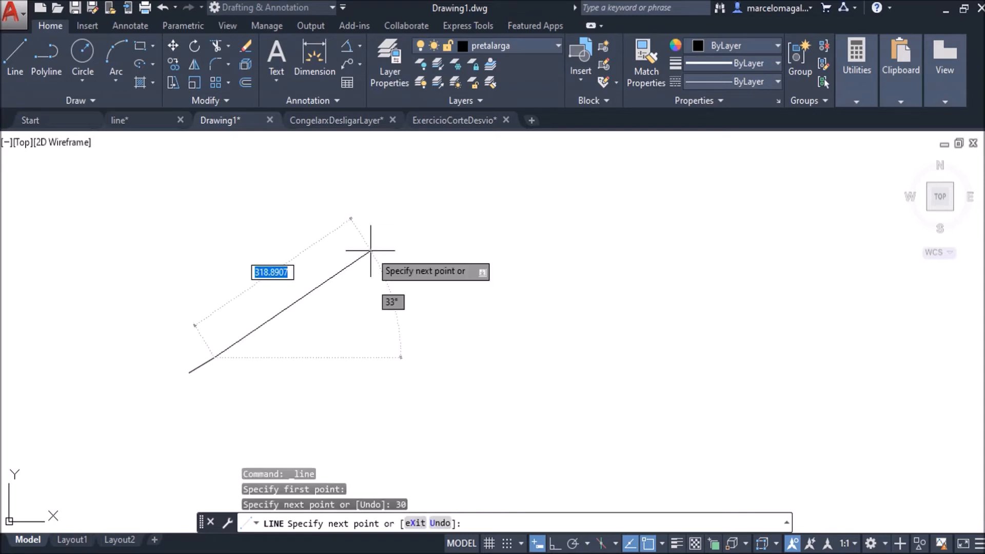
{"action": "key", "text": "Escape"}
- Turn on the lineweight display to show the thickness of the new line
{"action": "mouse_move", "coordinate": [187, 381]}
{"action": "middle_mouse_down"}
{"action": "mouse_move", "coordinate": [352, 310]}
{"action": "mouse_move", "coordinate": [328, 358]}
{"action": "mouse_move", "coordinate": [287, 400]}
{"action": "middle_mouse_up"}
{"action": "scroll", "coordinate": [350, 307], "scroll_direction": "up", "scroll_amount": 3}
{"action": "scroll", "coordinate": [350, 307], "scroll_direction": "up", "scroll_amount": 4}
{"action": "middle_click_drag", "start_coordinate": [347, 341], "coordinate": [348, 300]}
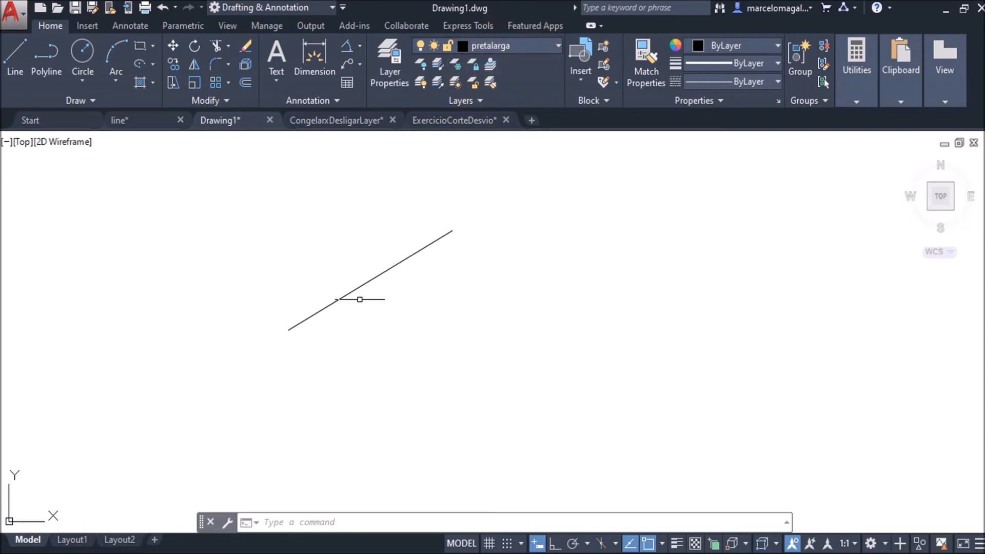
{"action": "left_click", "coordinate": [676, 543]}
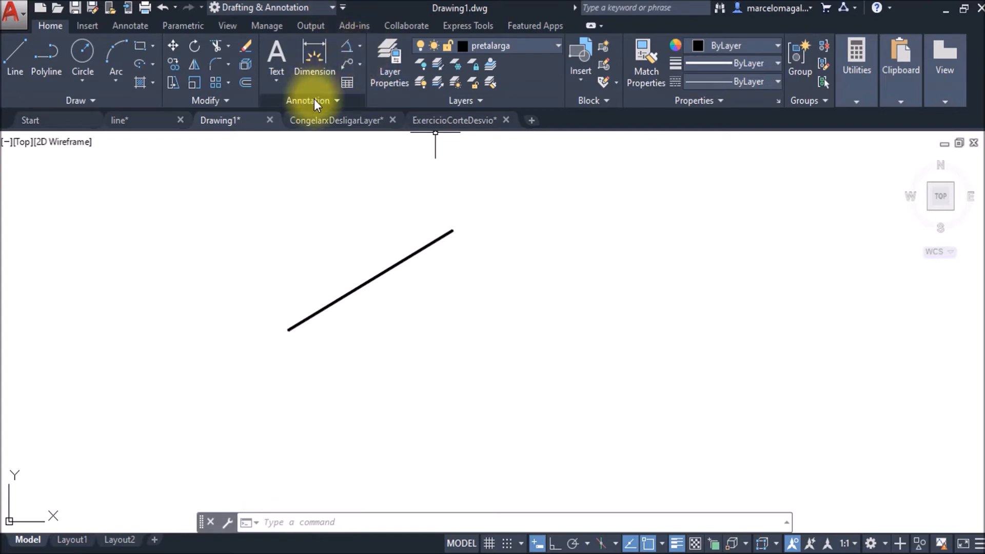
- Add an aligned dimension between the line's two endpoints, placed above the line
{"action": "left_click", "coordinate": [359, 46]}
{"action": "left_click", "coordinate": [372, 102]}
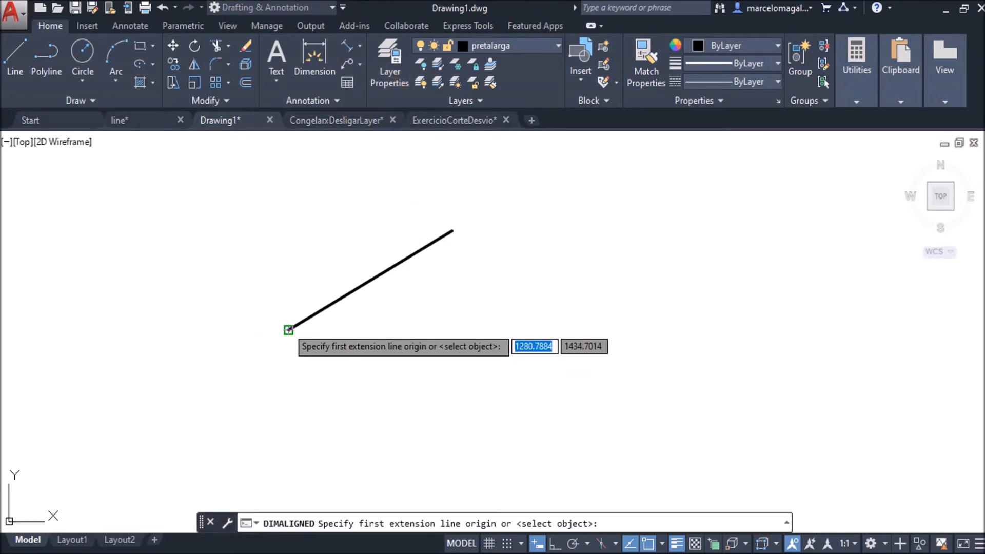
{"action": "left_click", "coordinate": [287, 330]}
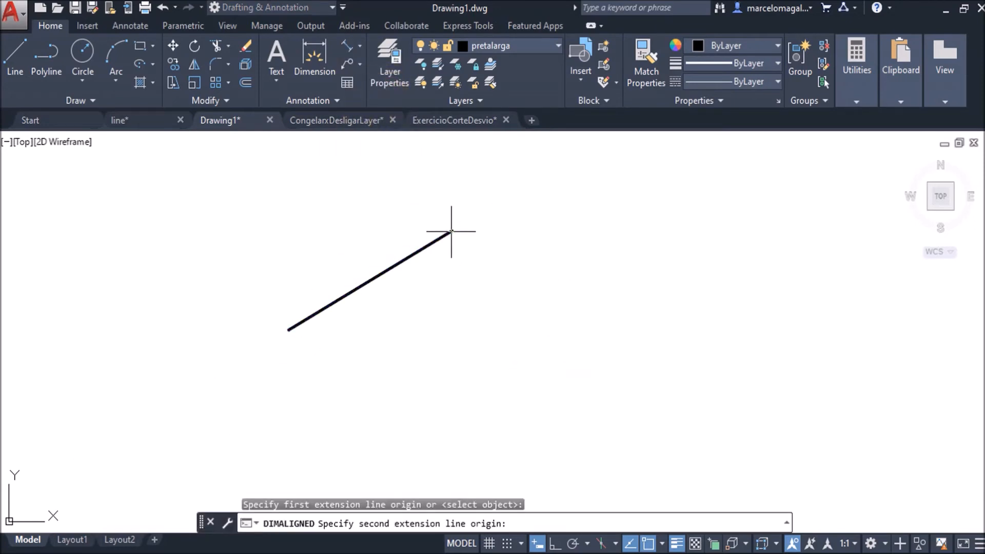
{"action": "left_click", "coordinate": [451, 231]}
{"action": "left_click", "coordinate": [415, 179]}
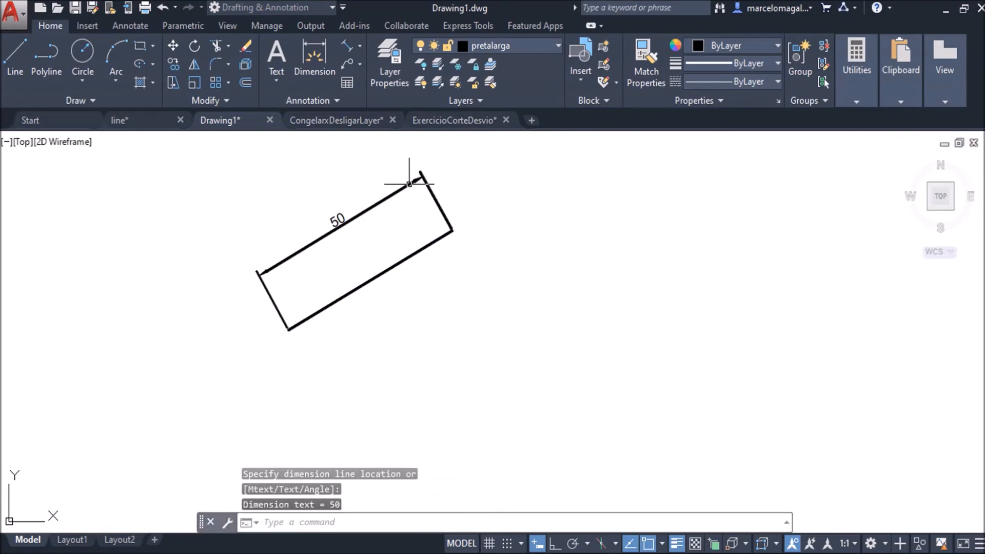
- Move the aligned dimension to the cotas layer and clear the selection
{"action": "mouse_move", "coordinate": [354, 239]}
{"action": "middle_mouse_down"}
{"action": "mouse_move", "coordinate": [323, 251]}
{"action": "mouse_move", "coordinate": [315, 273]}
{"action": "middle_mouse_up"}
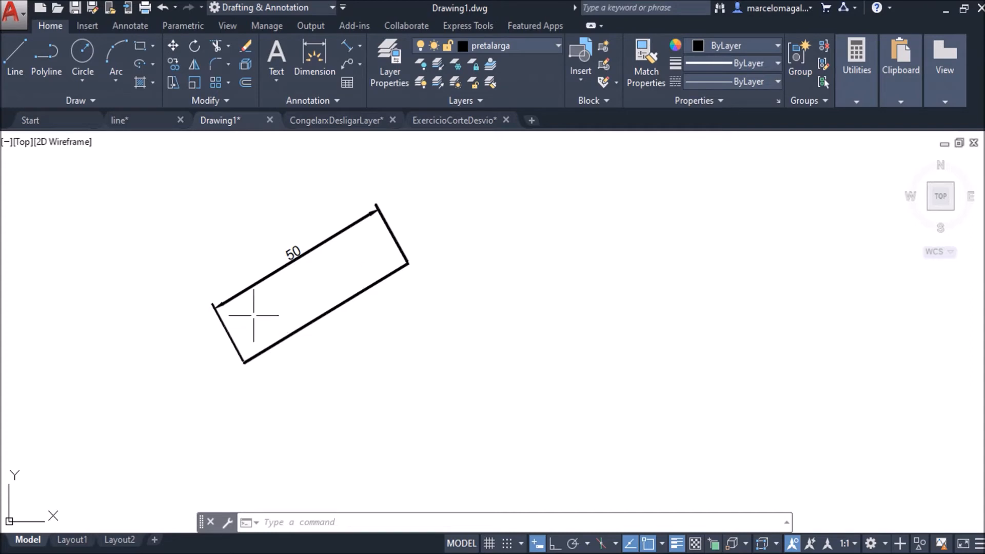
{"action": "left_click", "coordinate": [284, 266]}
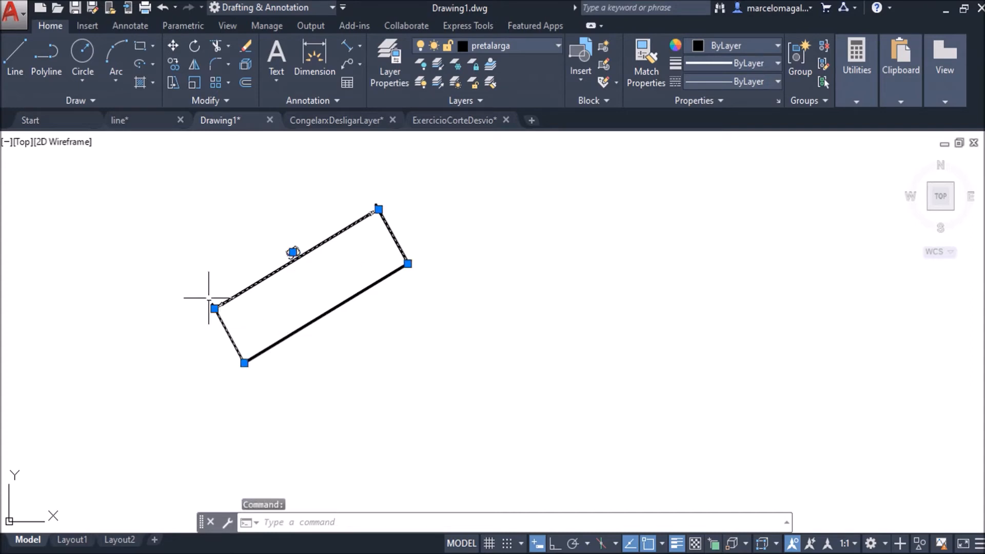
{"action": "left_click", "coordinate": [557, 45]}
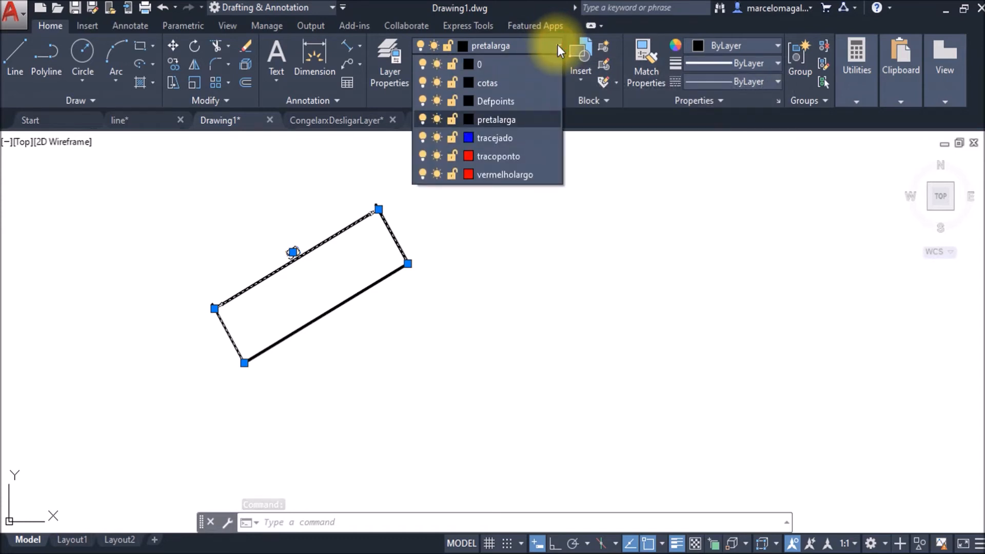
{"action": "left_click", "coordinate": [503, 84]}
{"action": "key", "text": "Escape"}
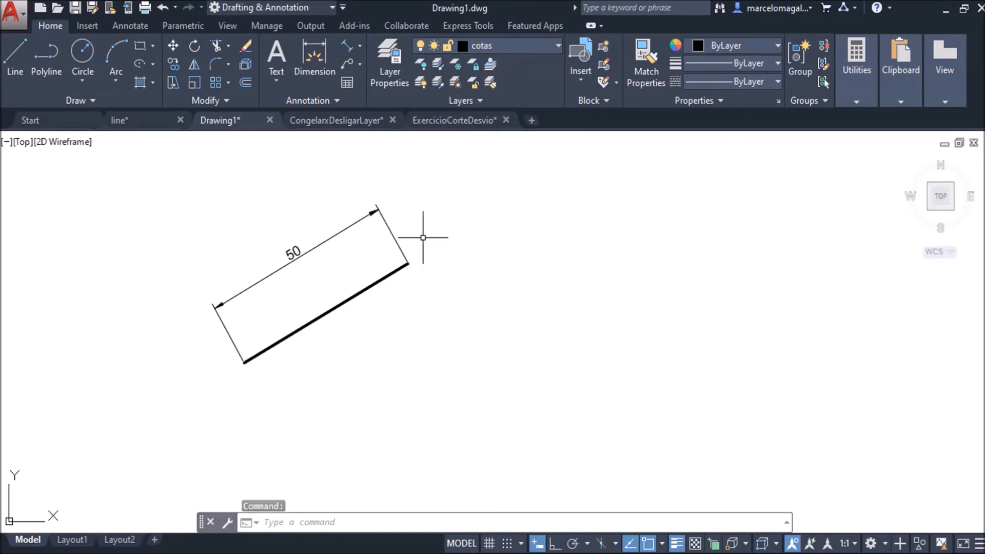
{"action": "key", "text": "Escape"}
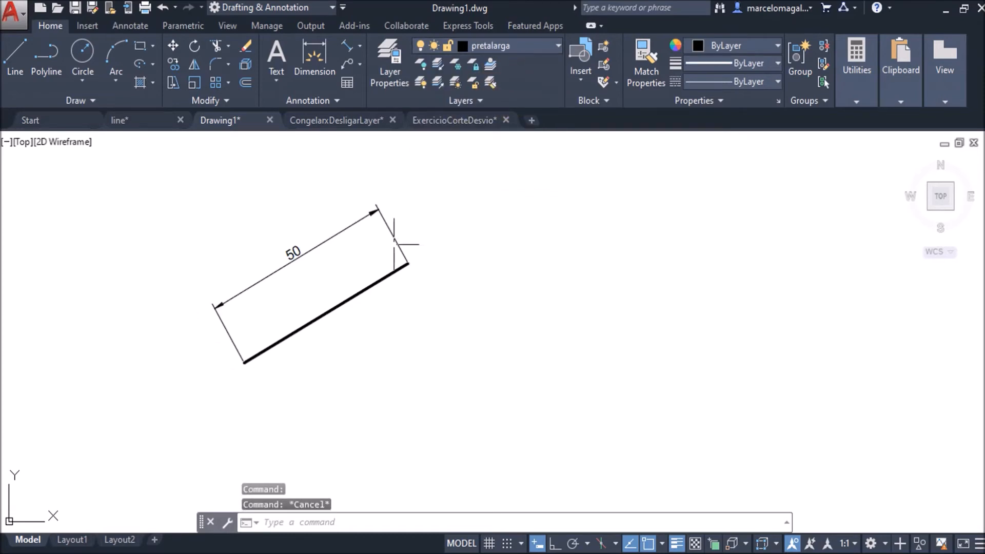
{"action": "left_click", "coordinate": [402, 256]}
{"action": "key", "text": "Escape"}
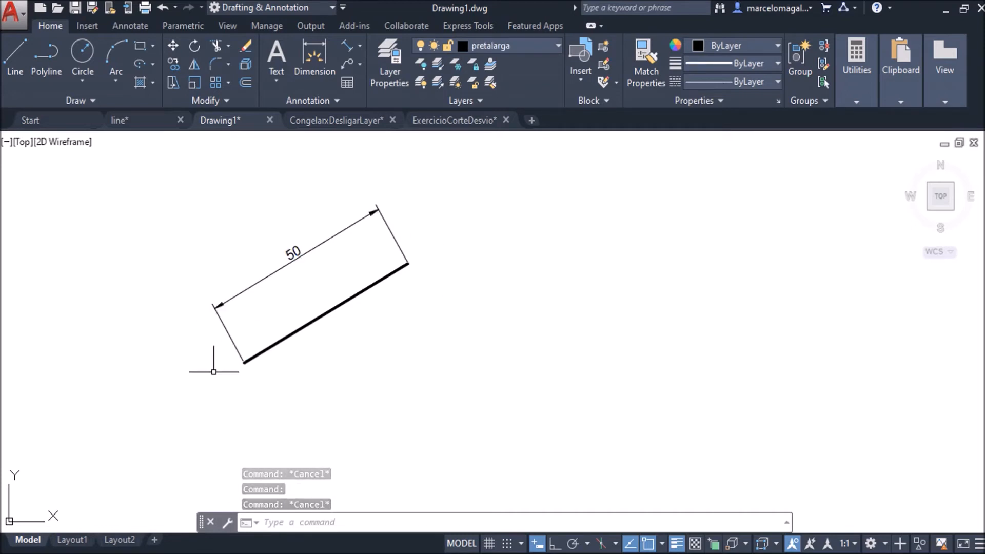
- Check the examples in line.dwg again and copy Drawing1's line and dimension about 40 units straight down with Ortho on
{"action": "left_click", "coordinate": [159, 121]}
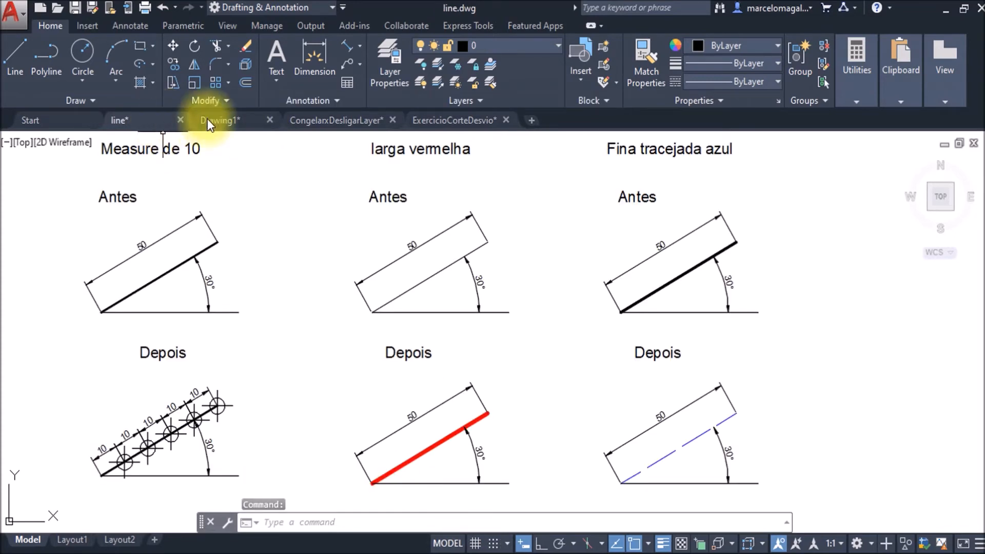
{"action": "left_click", "coordinate": [222, 121]}
{"action": "middle_click_drag", "start_coordinate": [402, 318], "coordinate": [446, 285]}
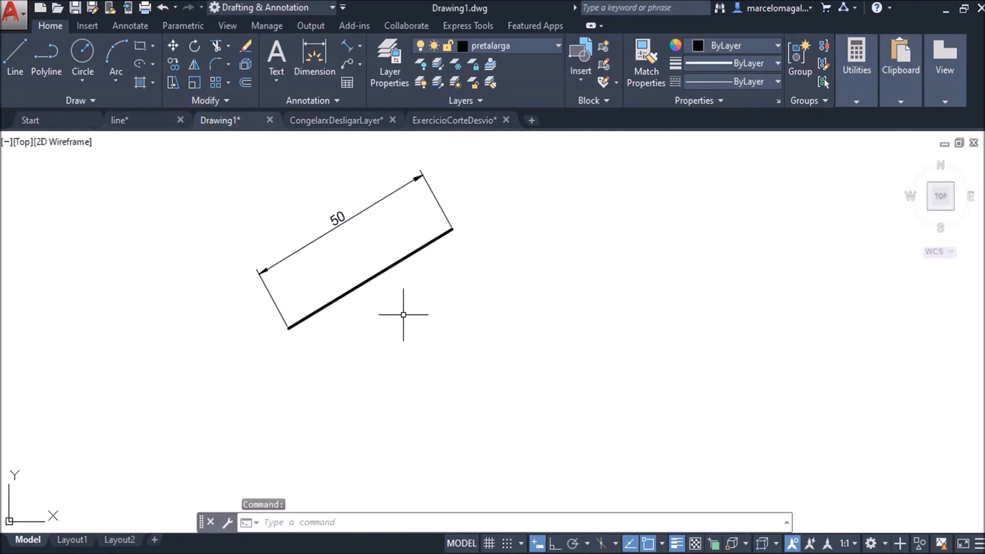
{"action": "type", "text": "co"}
{"action": "key", "text": "Return"}
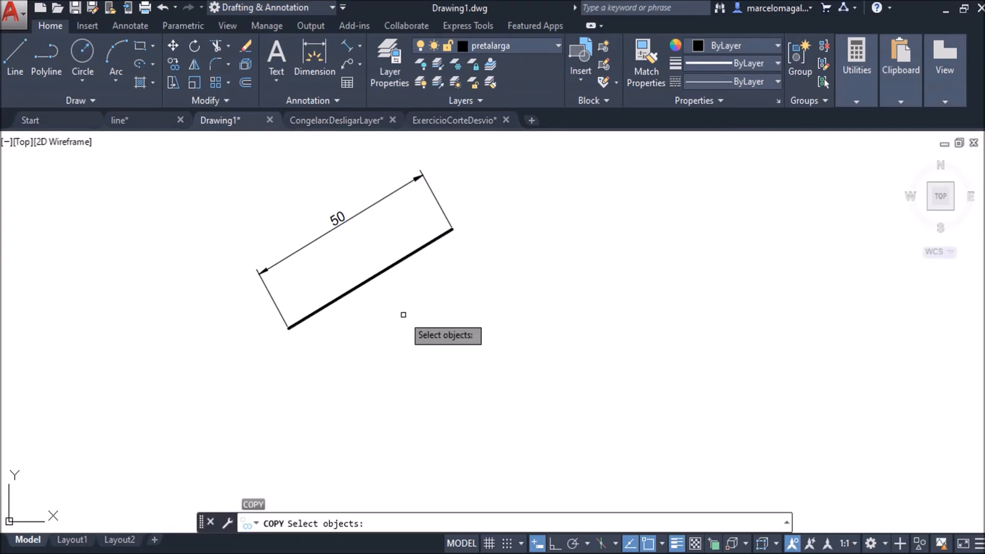
{"action": "left_click", "coordinate": [503, 183]}
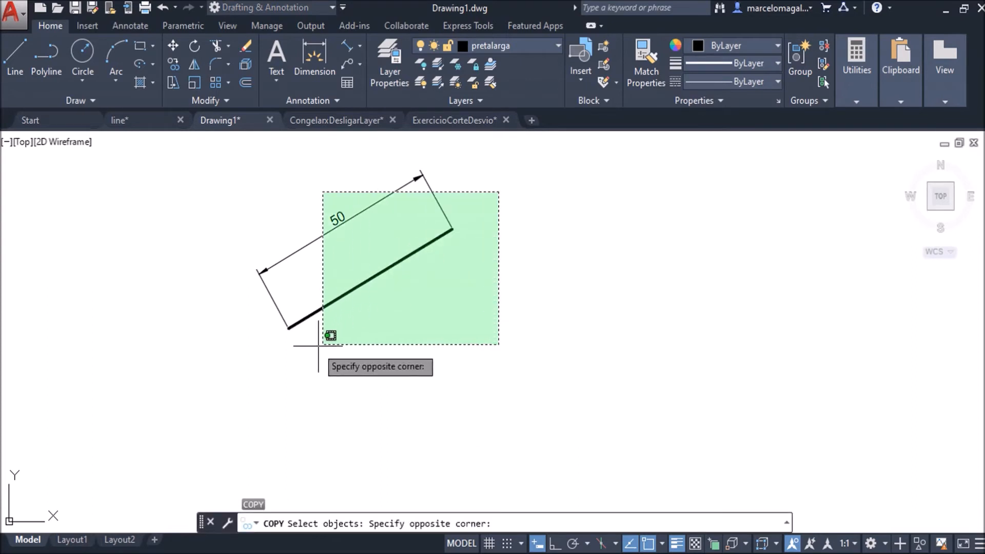
{"action": "left_click", "coordinate": [289, 360]}
{"action": "key", "text": "Return"}
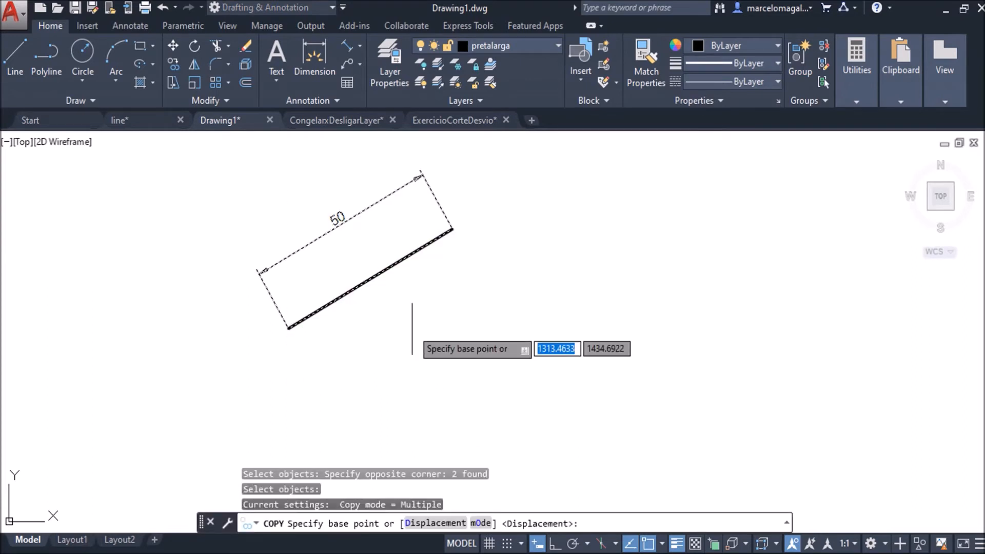
{"action": "left_click", "coordinate": [584, 181]}
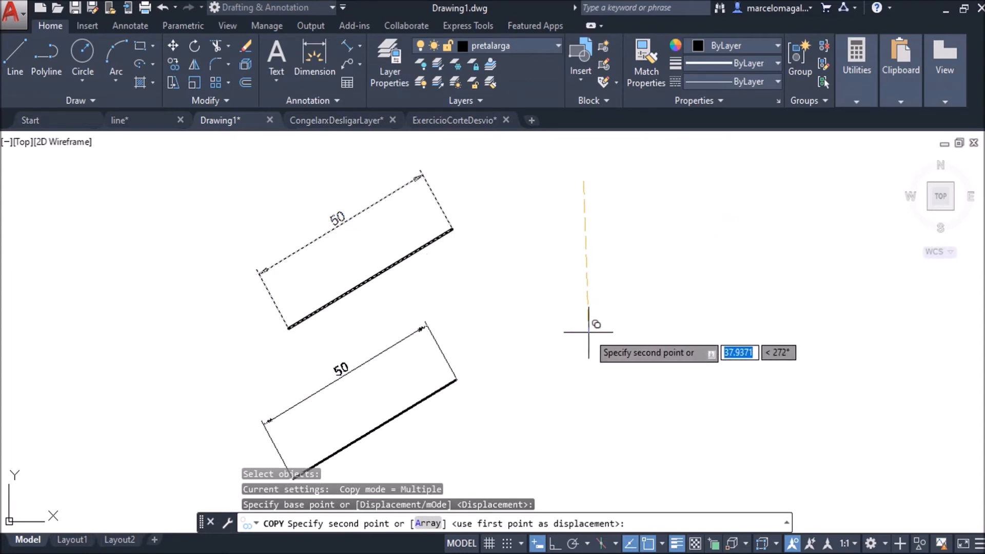
{"action": "key", "text": "F8"}
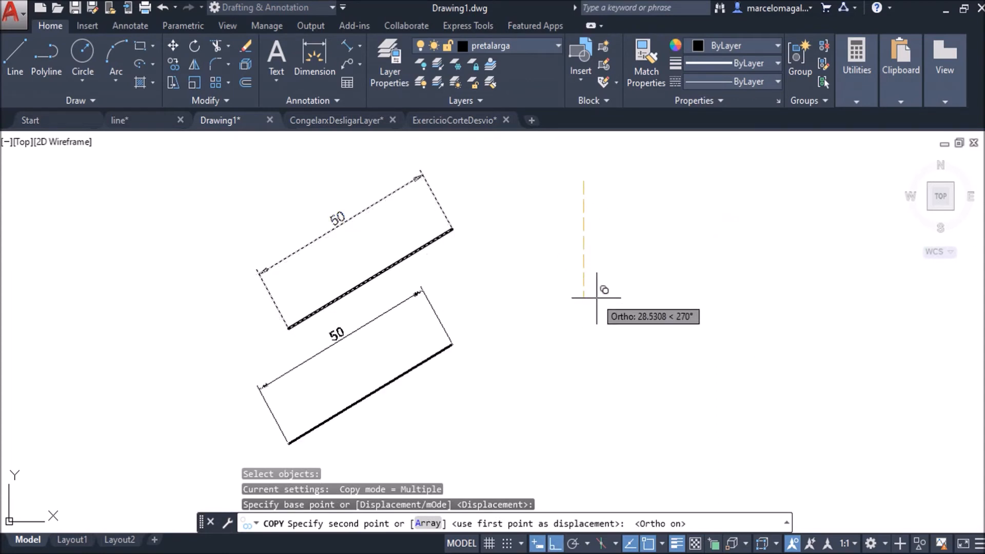
{"action": "left_click", "coordinate": [610, 341]}
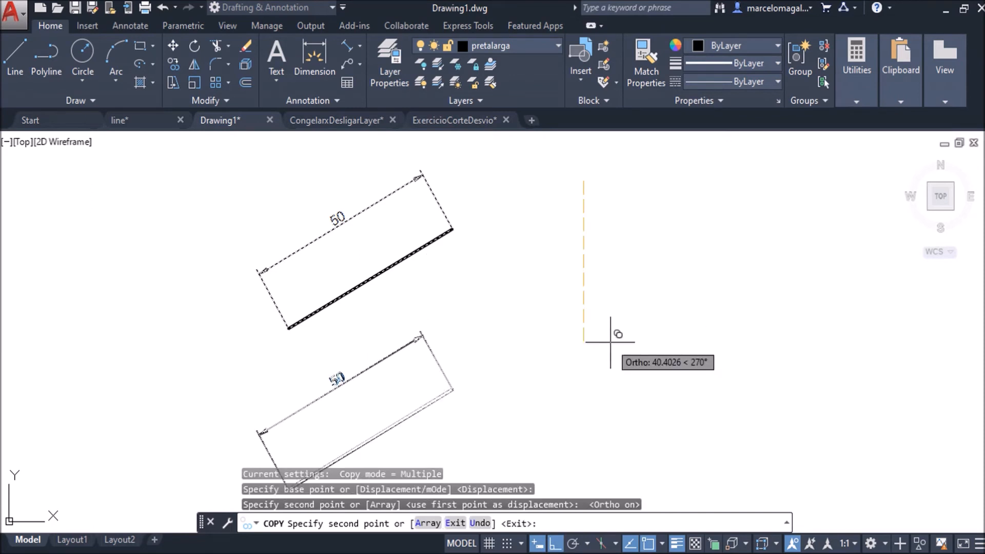
{"action": "key", "text": "Escape"}
- Move the copied lower line to the vermelholargo layer and clear the selection
{"action": "mouse_move", "coordinate": [469, 401]}
{"action": "middle_mouse_down"}
{"action": "mouse_move", "coordinate": [492, 350]}
{"action": "mouse_move", "coordinate": [537, 374]}
{"action": "middle_mouse_up"}
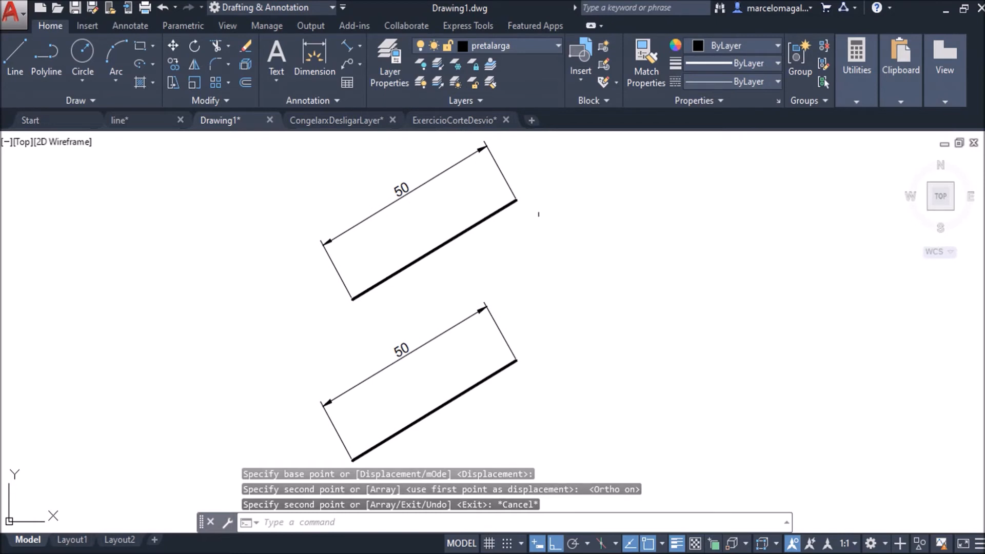
{"action": "left_click", "coordinate": [448, 403]}
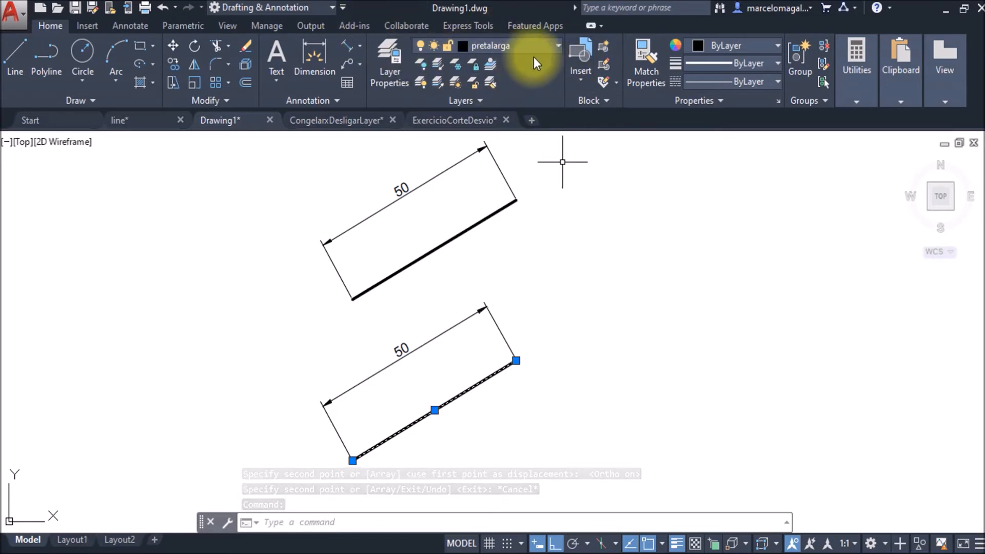
{"action": "left_click", "coordinate": [559, 49]}
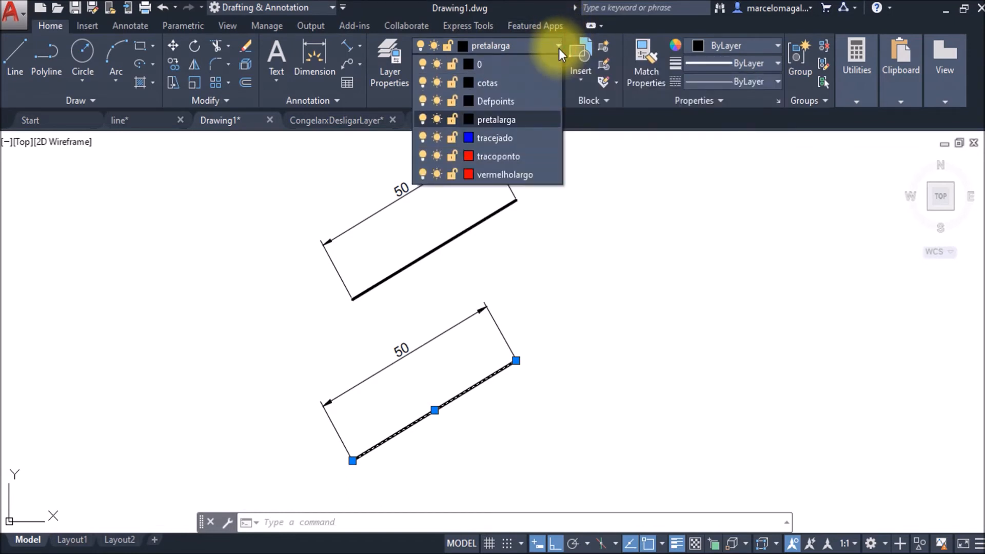
{"action": "left_click", "coordinate": [480, 173]}
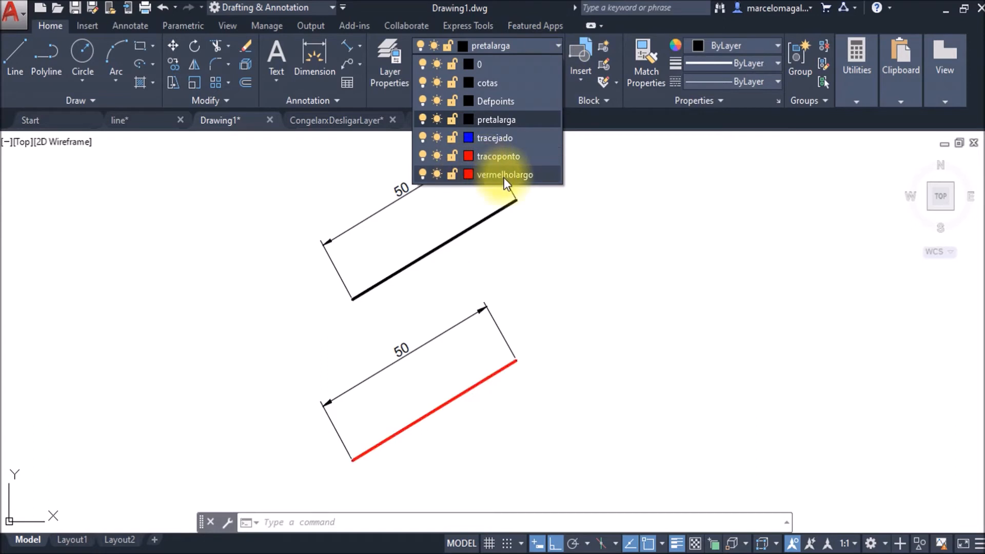
{"action": "left_click", "coordinate": [503, 176]}
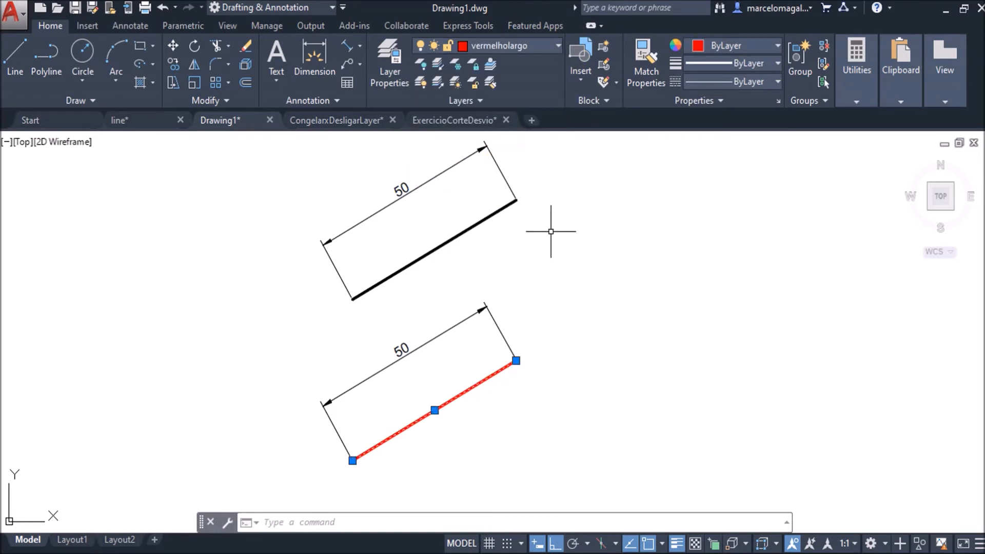
{"action": "key", "text": "Escape"}
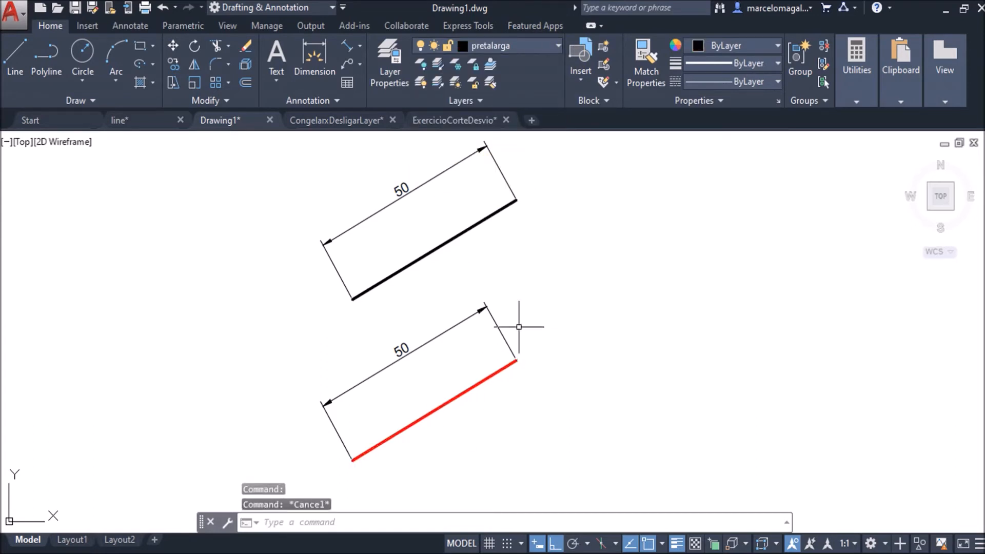
- Copy both lines with their aligned dimensions about 92 units horizontally to the right with Ortho on
{"action": "mouse_move", "coordinate": [580, 338]}
{"action": "middle_mouse_down"}
{"action": "mouse_move", "coordinate": [466, 347]}
{"action": "mouse_move", "coordinate": [442, 336]}
{"action": "middle_mouse_up"}
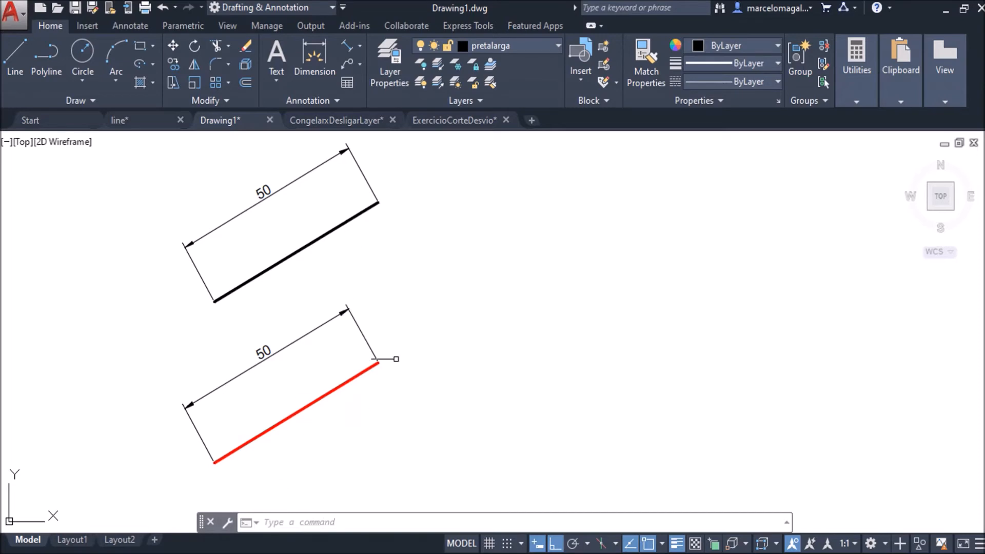
{"action": "type", "text": "co"}
{"action": "key", "text": "Return"}
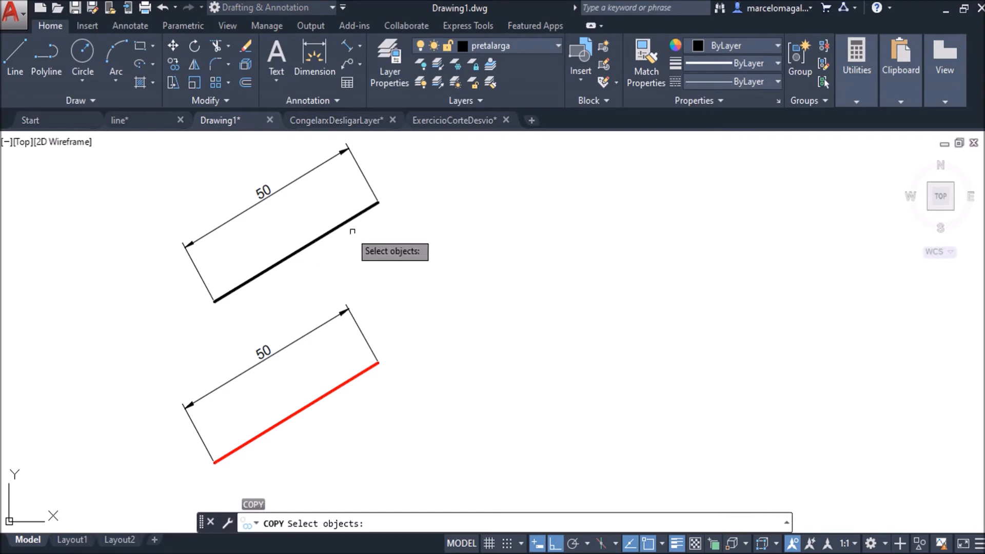
{"action": "left_click", "coordinate": [432, 175]}
{"action": "left_click", "coordinate": [273, 418]}
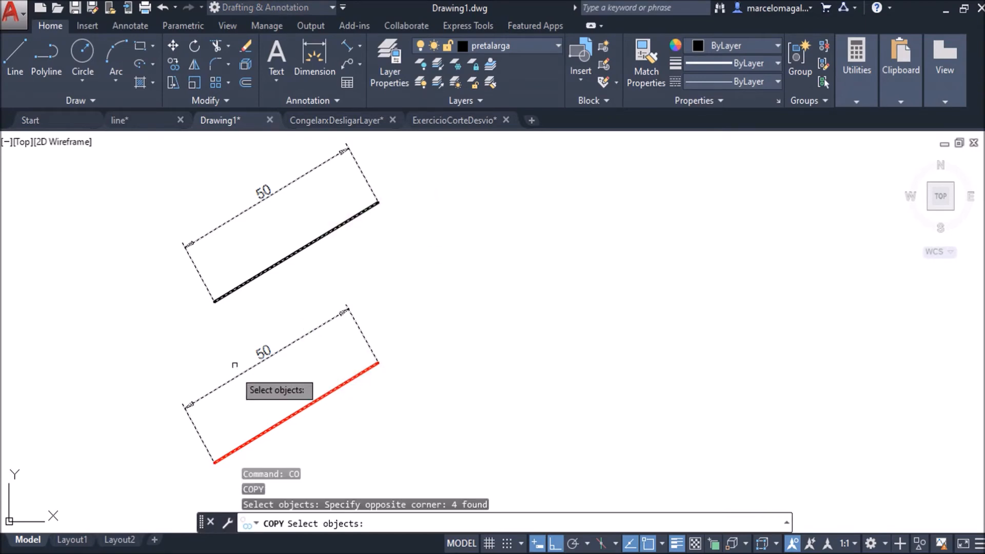
{"action": "key", "text": "Return"}
{"action": "left_click", "coordinate": [128, 296]}
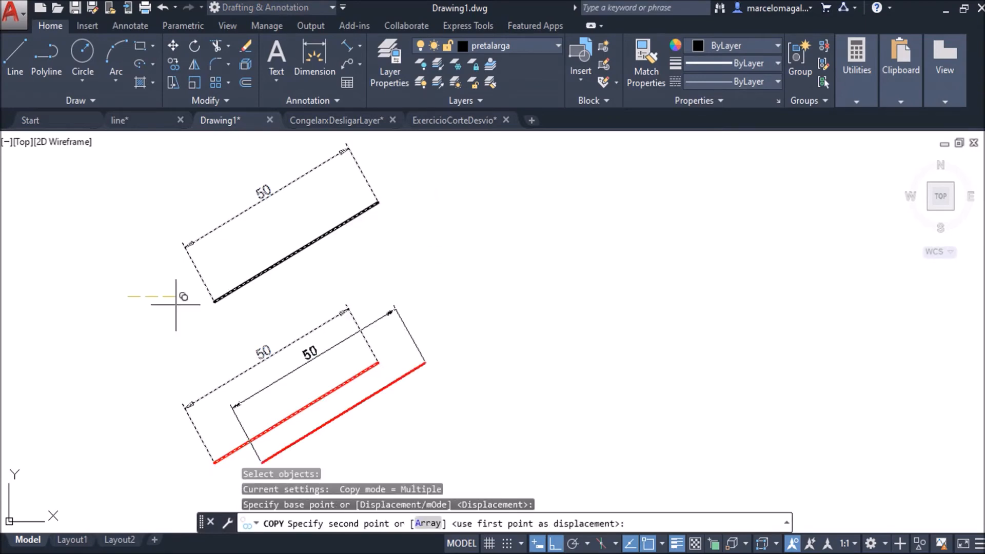
{"action": "left_click", "coordinate": [476, 306]}
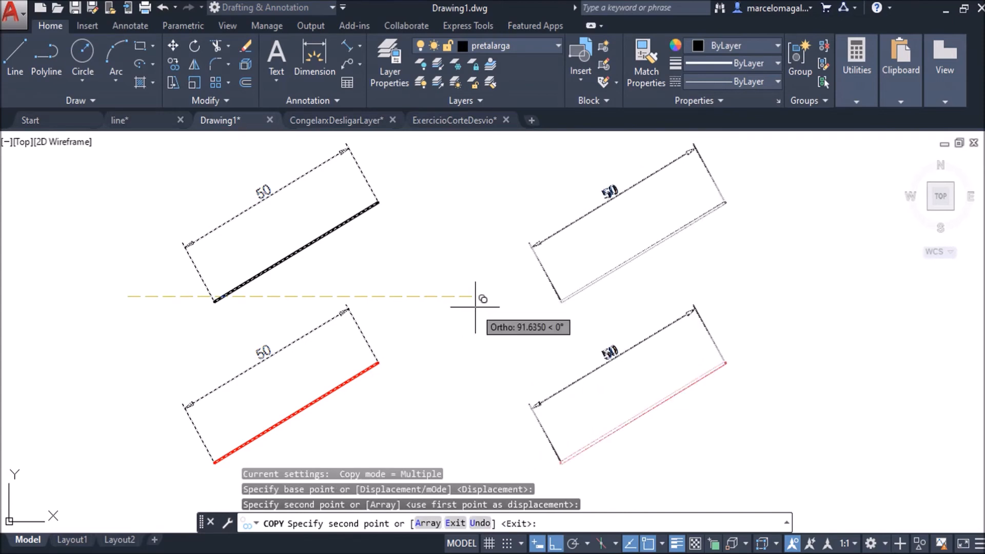
{"action": "key", "text": "Escape"}
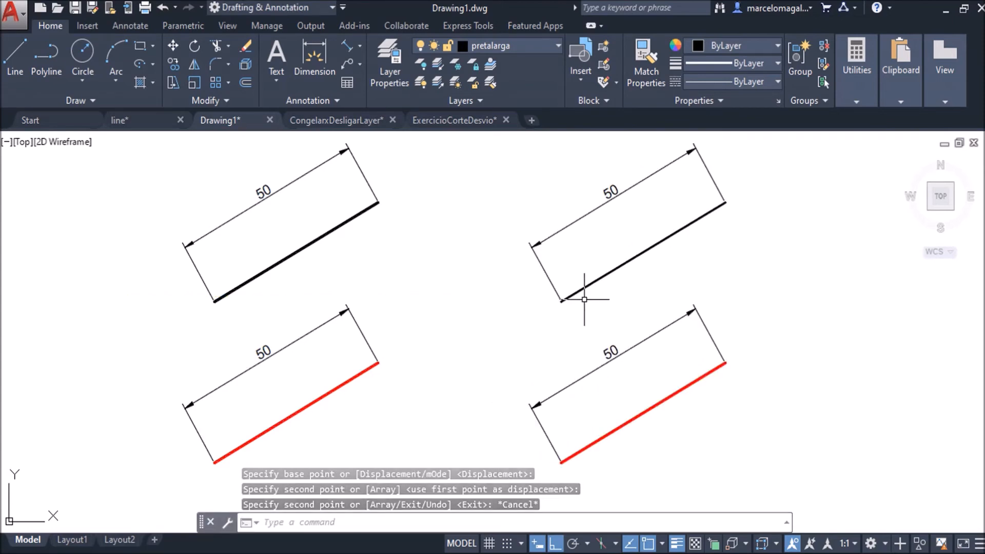
- Move the upper copied black line to the tracejado layer and clear the selection
{"action": "left_click", "coordinate": [631, 258]}
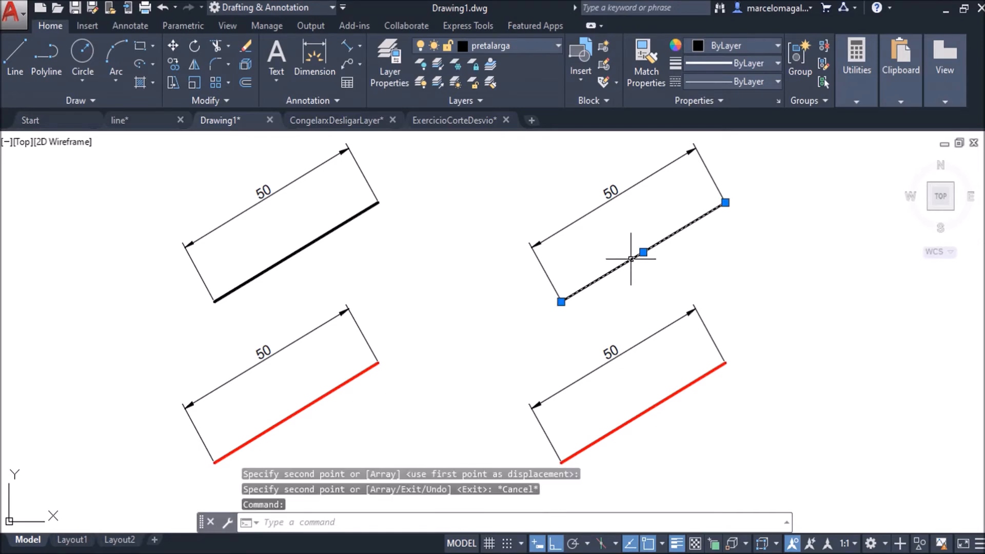
{"action": "left_click", "coordinate": [559, 48]}
{"action": "left_click", "coordinate": [505, 137]}
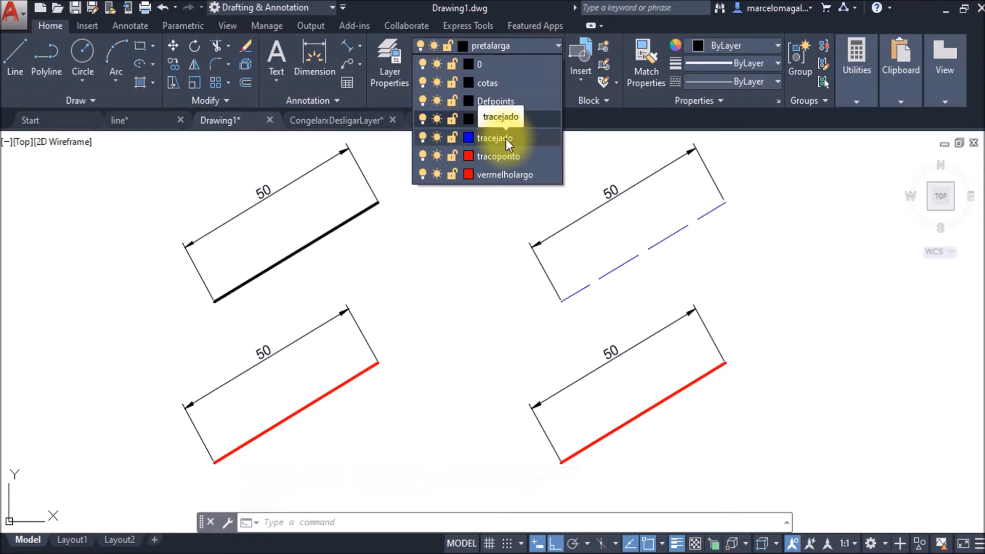
{"action": "left_click", "coordinate": [504, 138]}
{"action": "left_click", "coordinate": [682, 228]}
{"action": "key", "text": "Escape"}
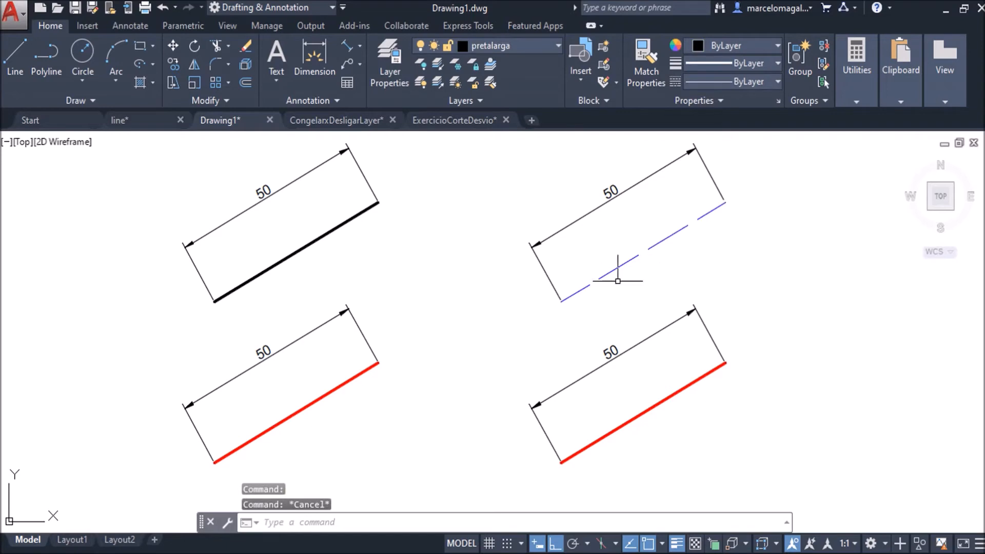
- Move the lower copied red line to the tracoponto layer and clear the selection
{"action": "left_click", "coordinate": [648, 408]}
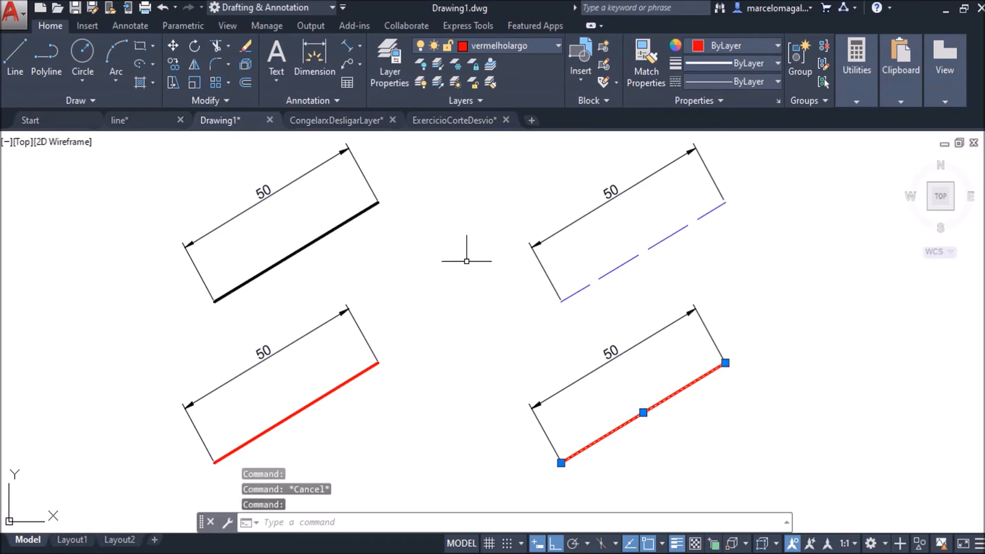
{"action": "left_click", "coordinate": [558, 44]}
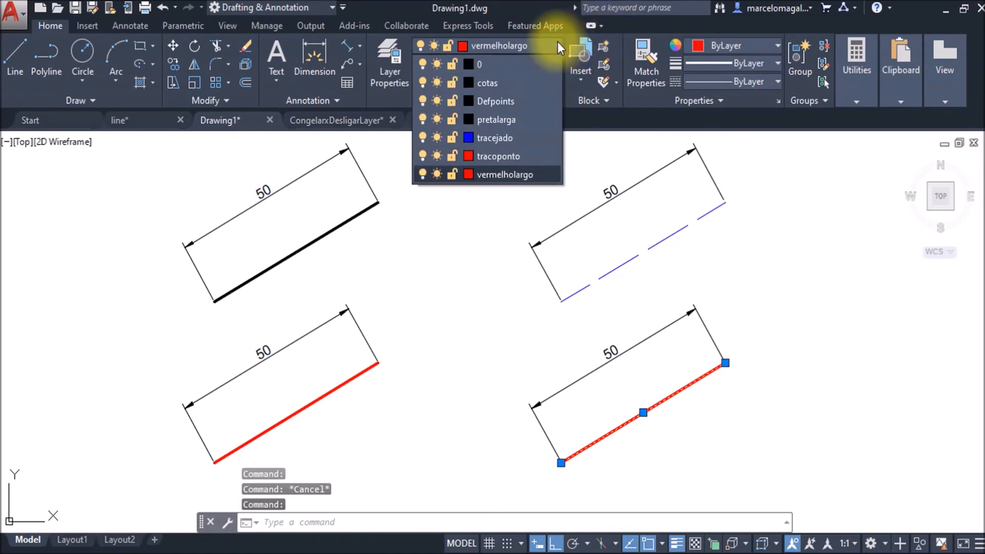
{"action": "left_click", "coordinate": [501, 139]}
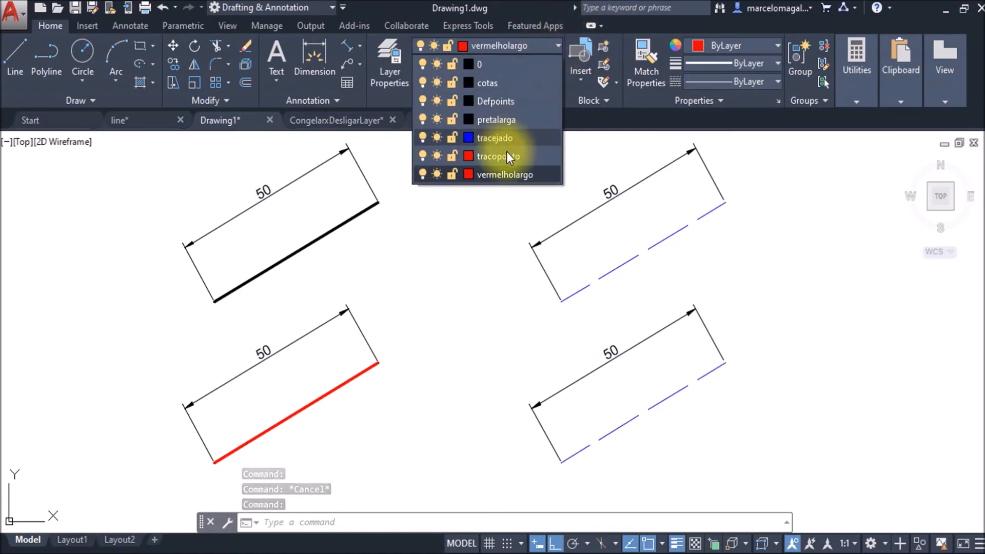
{"action": "left_click", "coordinate": [533, 156]}
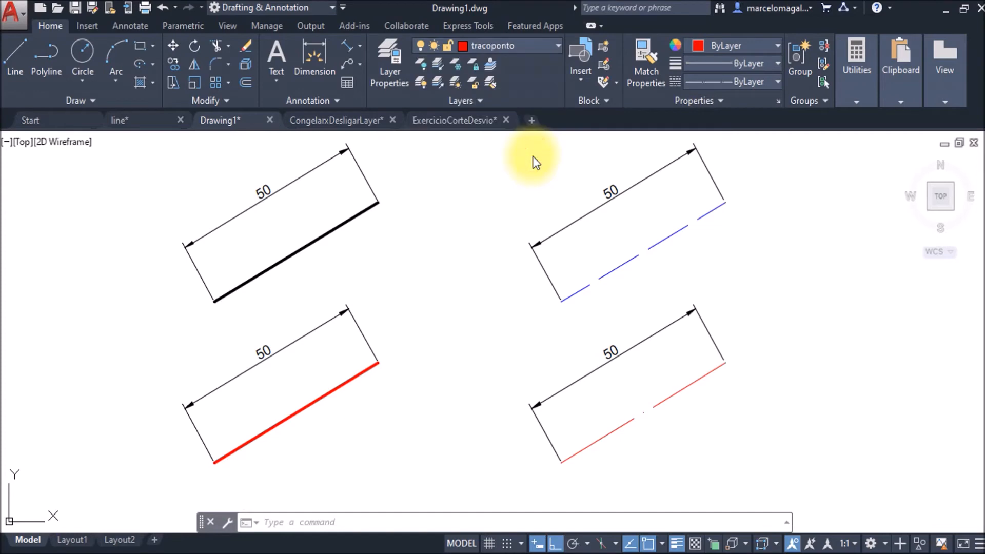
{"action": "key", "text": "Escape"}
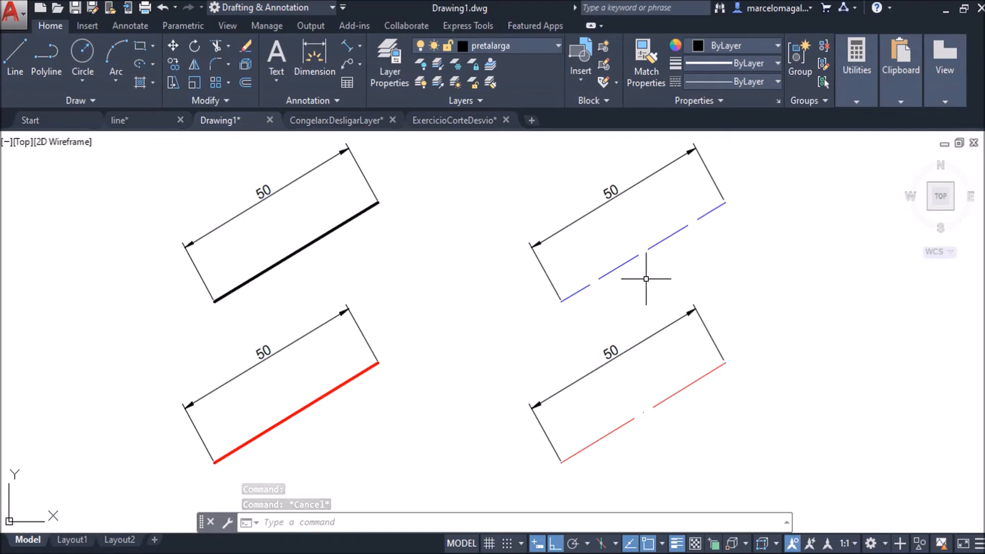
- Set the blue tracejado line's linetype scale to 0.5 in its properties and clear the selection
{"action": "mouse_move", "coordinate": [642, 279]}
{"action": "middle_mouse_down"}
{"action": "mouse_move", "coordinate": [618, 285]}
{"action": "mouse_move", "coordinate": [582, 275]}
{"action": "mouse_move", "coordinate": [571, 285]}
{"action": "middle_mouse_up"}
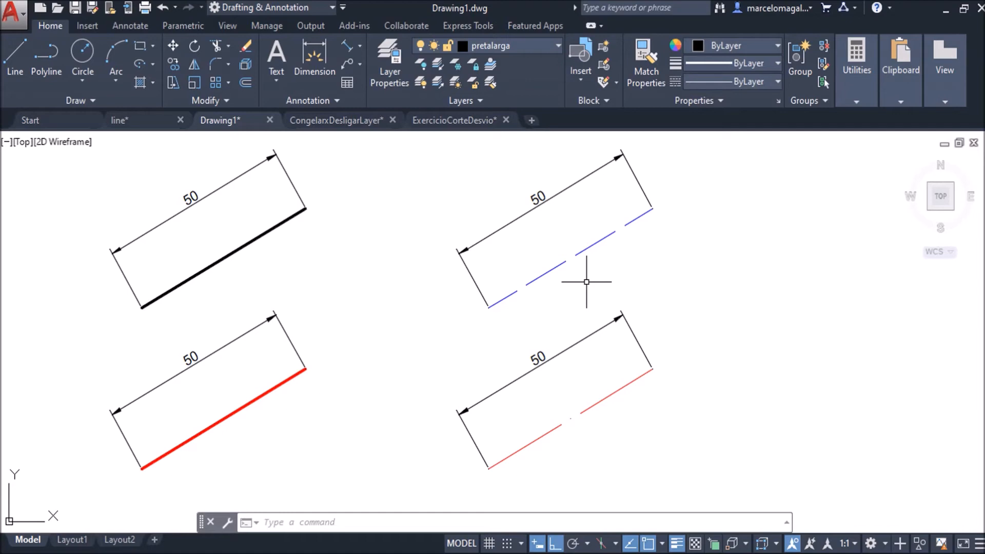
{"action": "left_click", "coordinate": [543, 275]}
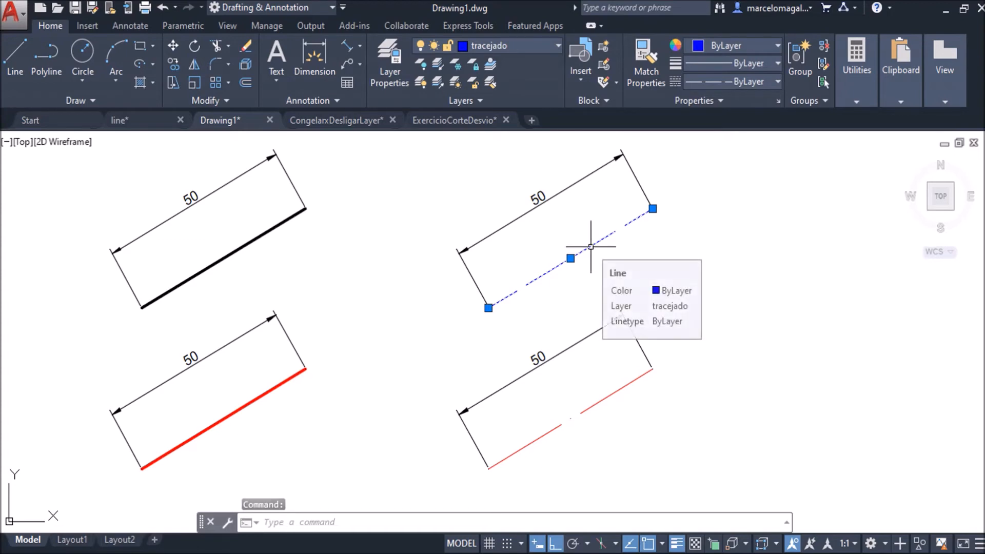
{"action": "right_click", "coordinate": [591, 247]}
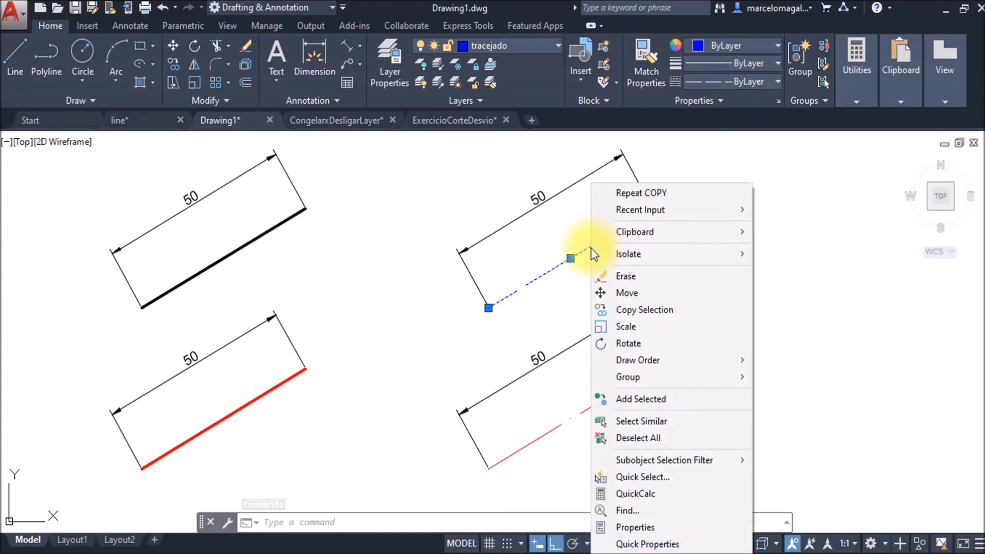
{"action": "left_click", "coordinate": [635, 527]}
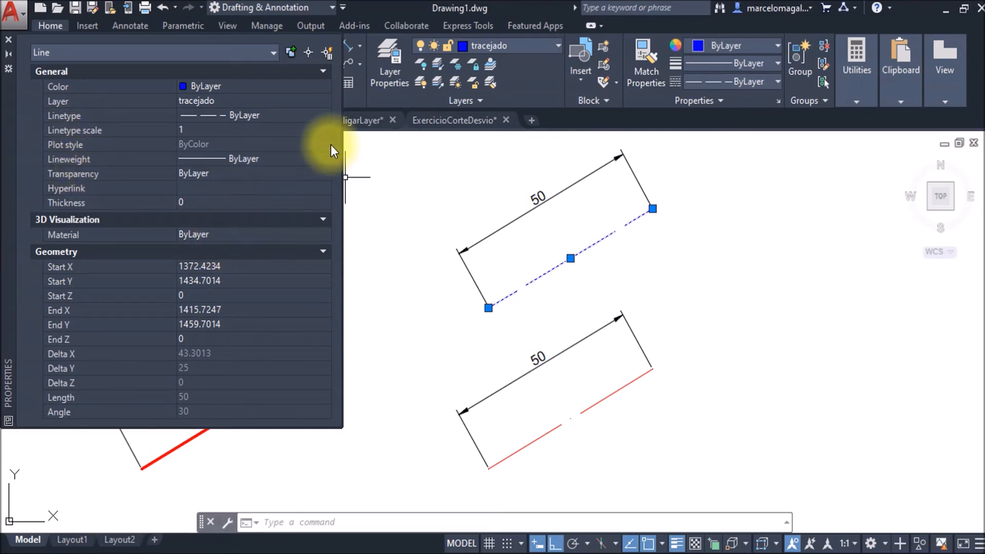
{"action": "left_click", "coordinate": [198, 130]}
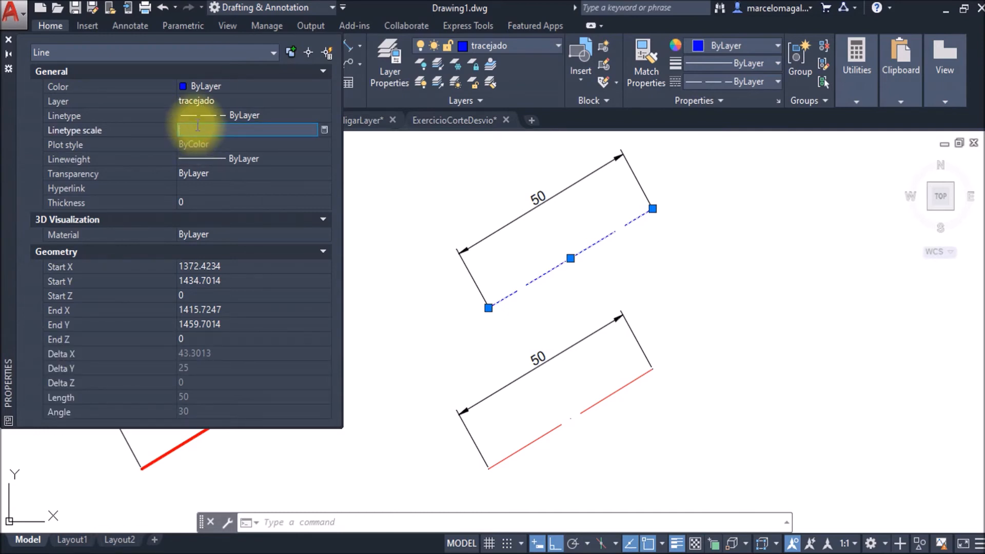
{"action": "type", "text": "."}
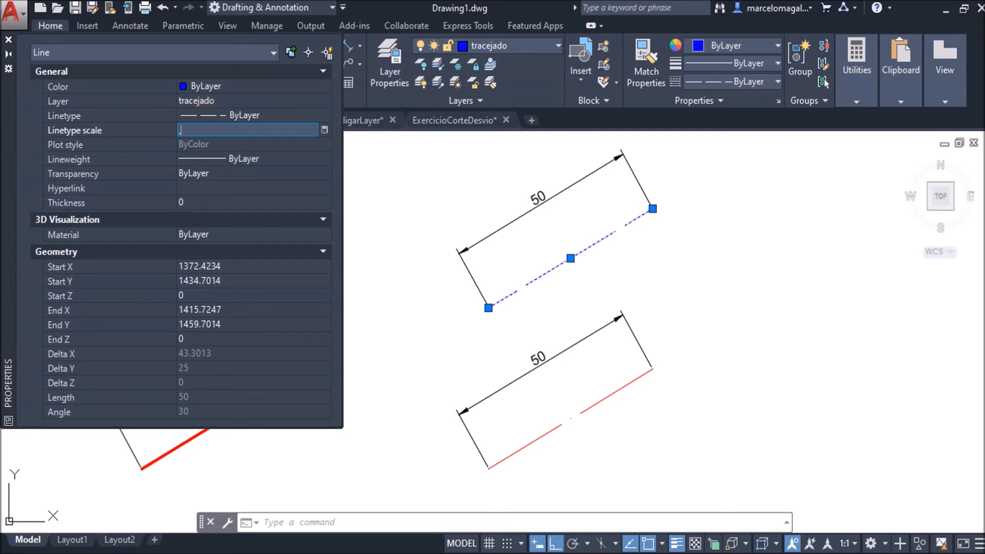
{"action": "type", "text": "5"}
{"action": "key", "text": "Return"}
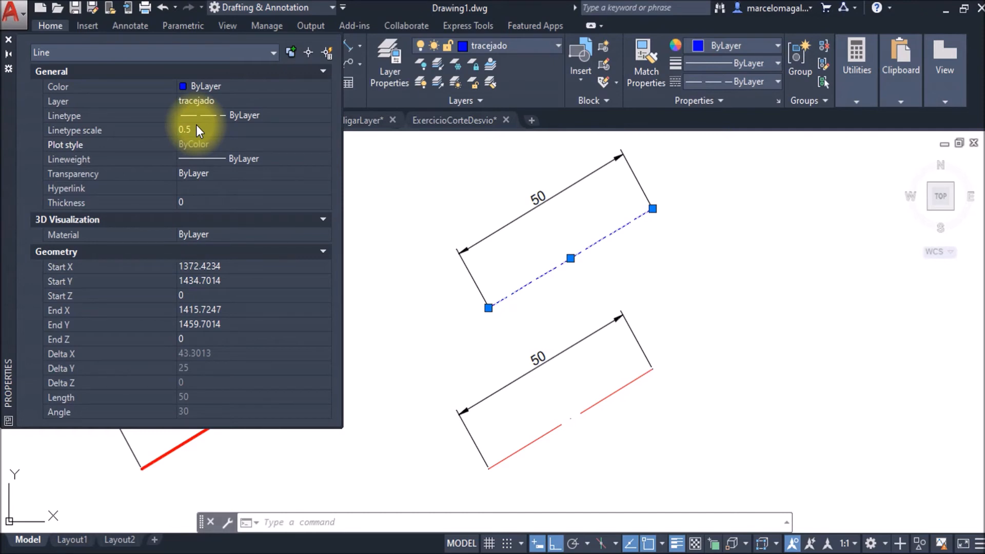
{"action": "left_click", "coordinate": [9, 40]}
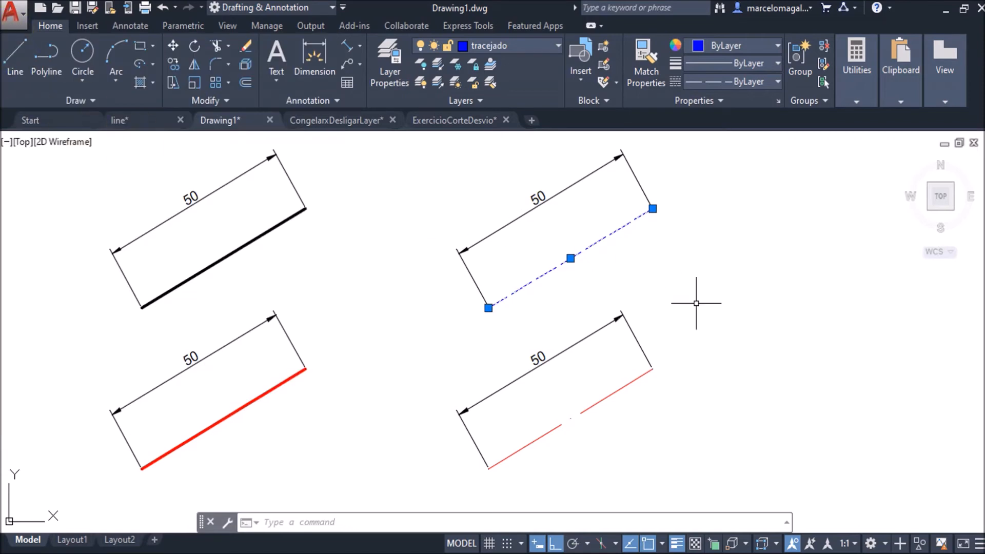
{"action": "key", "text": "Escape"}
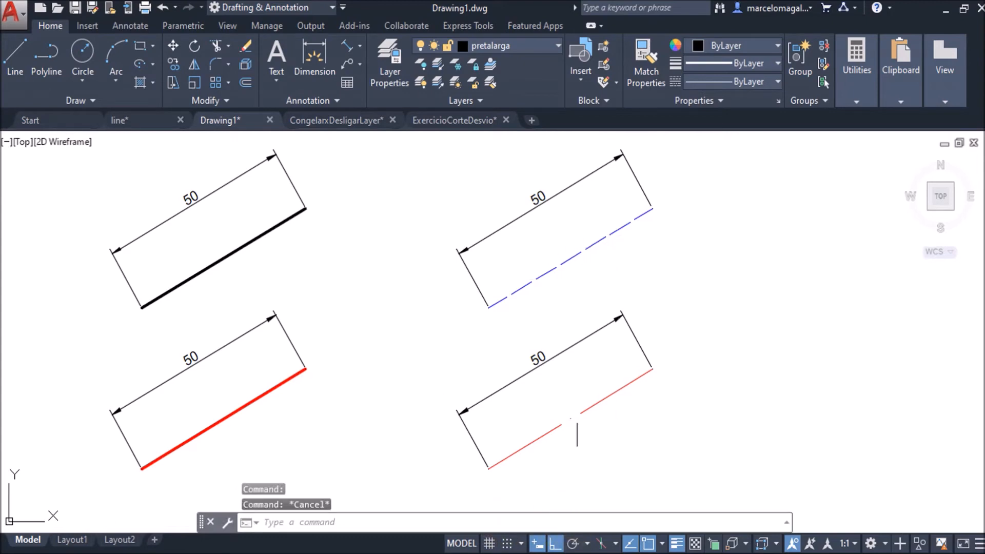
- Open the properties of the red tracoponto line and set its linetype scale to 0.5
{"action": "left_click", "coordinate": [537, 437]}
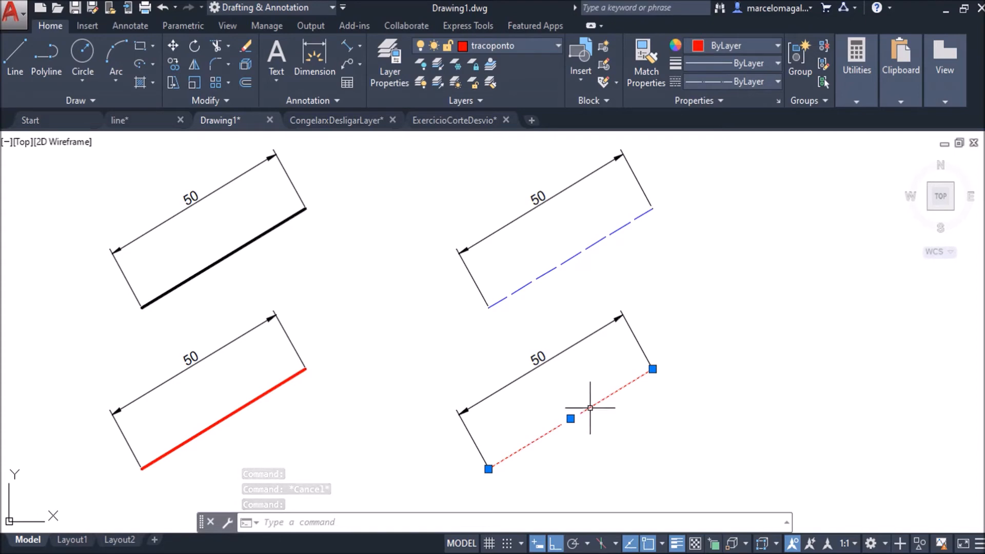
{"action": "right_click", "coordinate": [590, 408]}
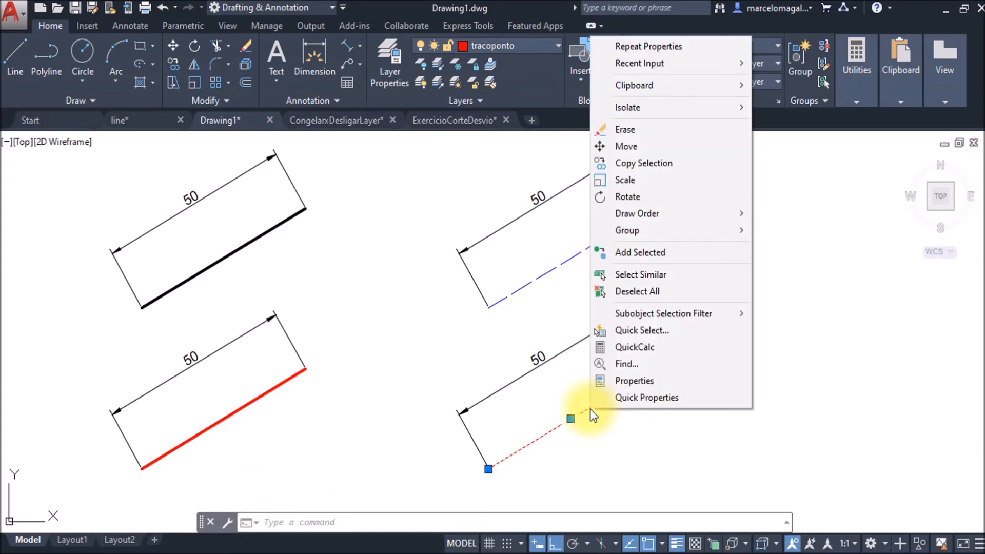
{"action": "left_click", "coordinate": [631, 386]}
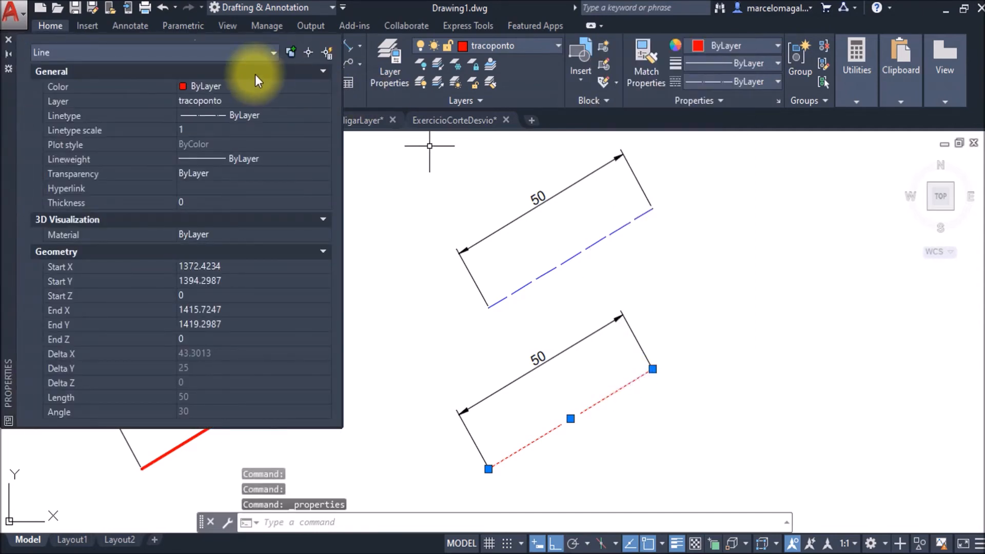
{"action": "left_click", "coordinate": [189, 131]}
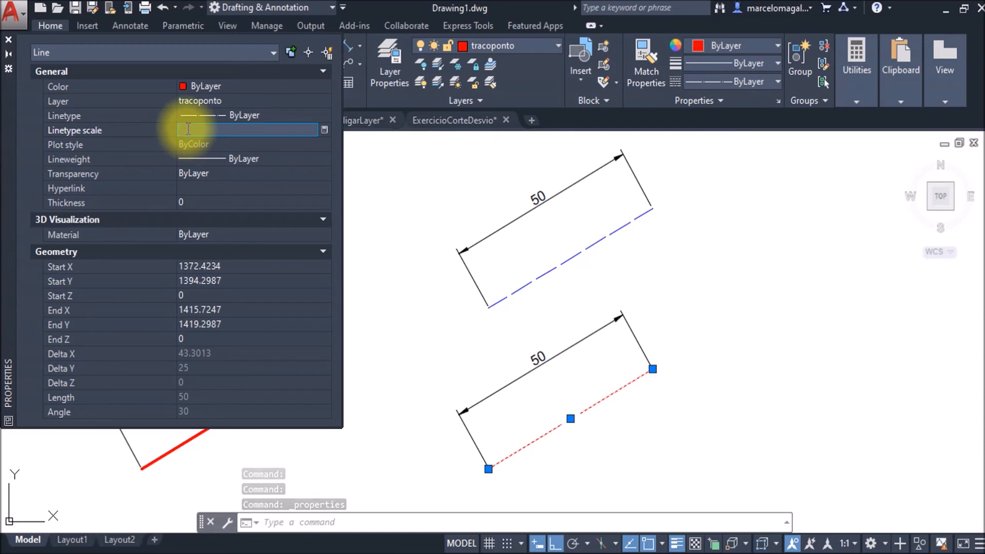
{"action": "type", "text": ".5"}
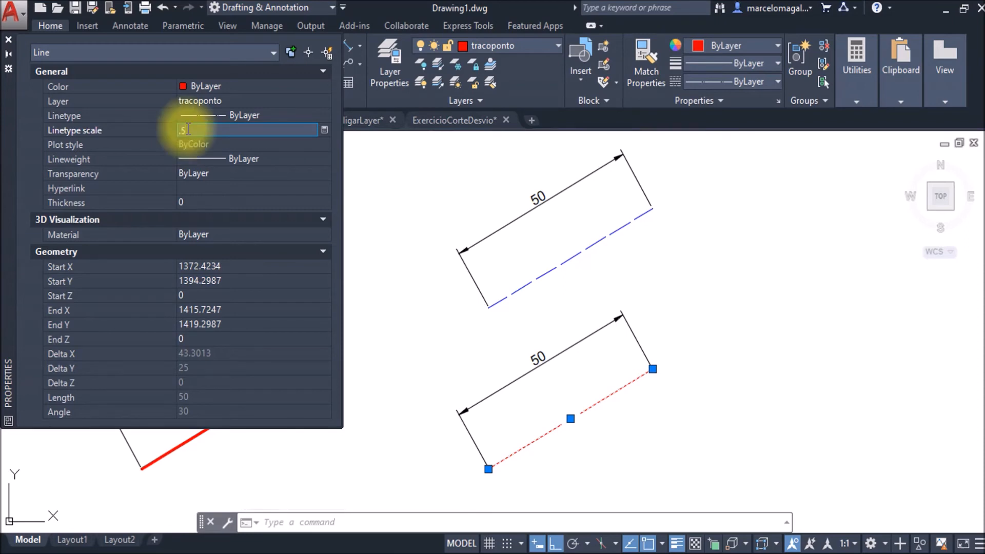
{"action": "key", "text": "Return"}
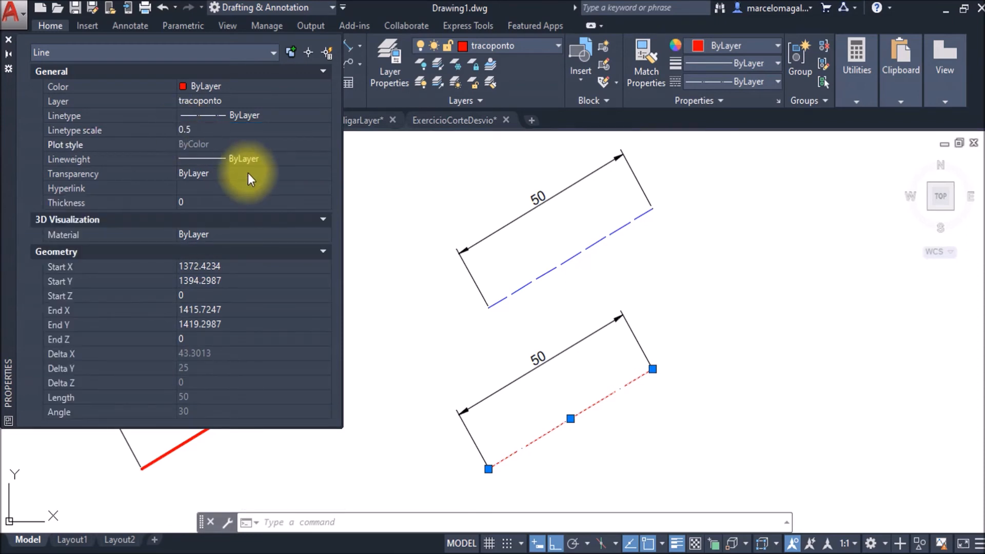
- Reduce the tracoponto line's linetype scale to 0.25, close its properties and clear the selection
{"action": "left_click", "coordinate": [197, 129]}
{"action": "type", "text": ".25"}
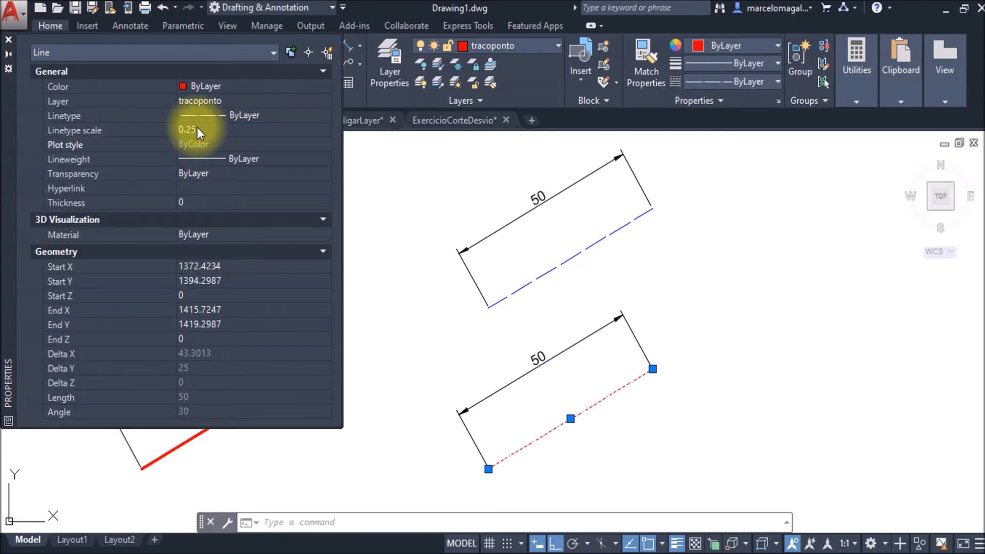
{"action": "key", "text": "Return"}
{"action": "left_click", "coordinate": [11, 41]}
{"action": "key", "text": "Escape"}
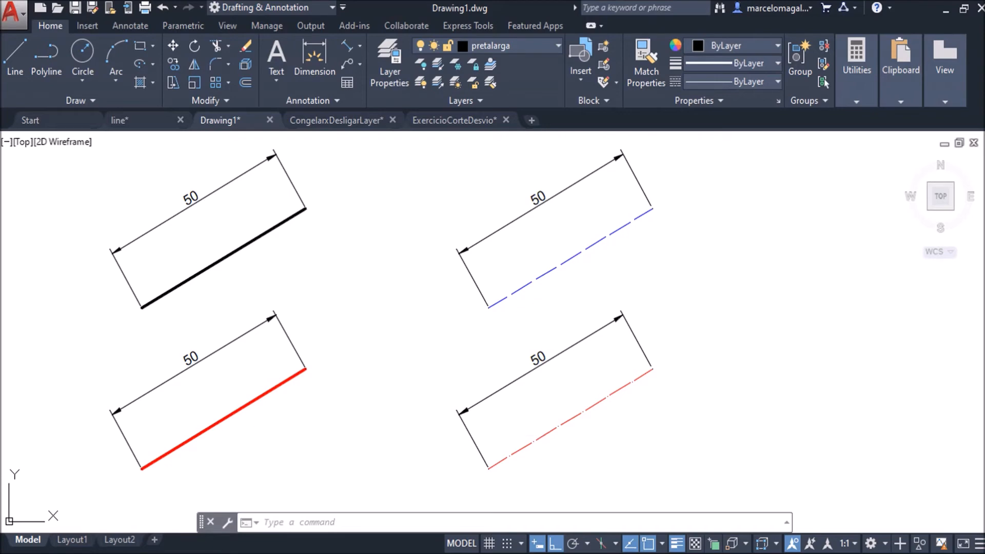
- Check the tracoponto line's properties, switch to line.dwg, and inspect its red and blue Depois lines for comparison
{"action": "left_click", "coordinate": [543, 435]}
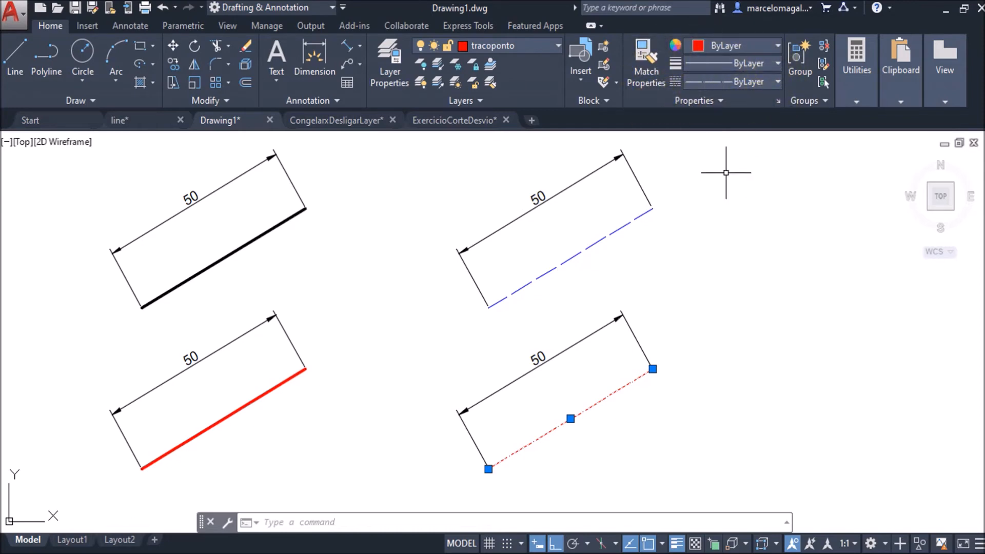
{"action": "key", "text": "Escape"}
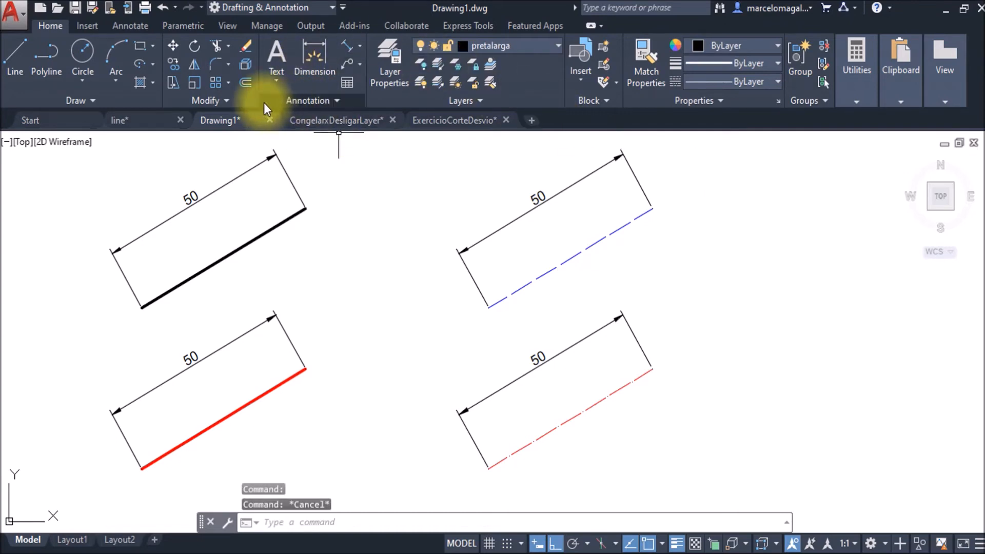
{"action": "left_click", "coordinate": [162, 124]}
{"action": "middle_click_drag", "start_coordinate": [528, 447], "coordinate": [522, 409]}
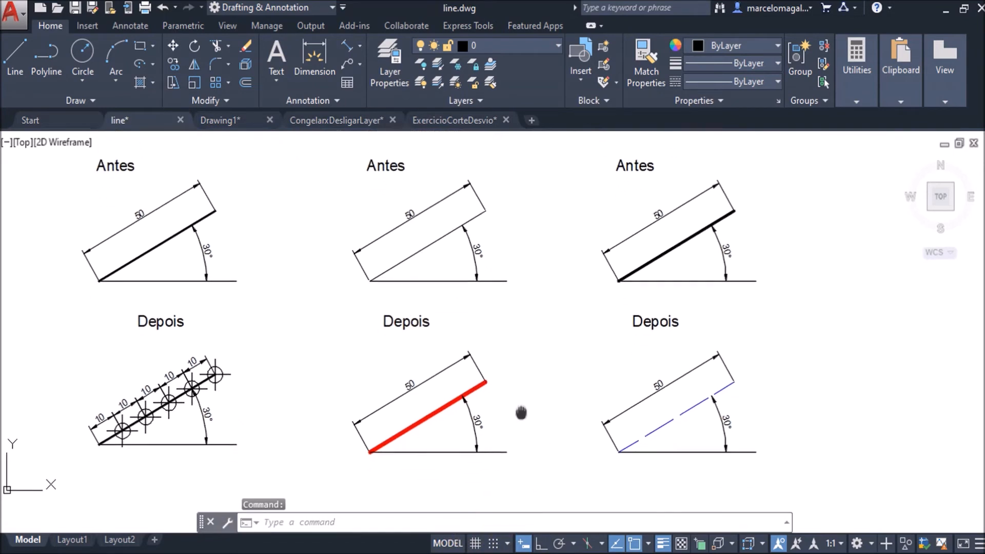
{"action": "left_click", "coordinate": [427, 416]}
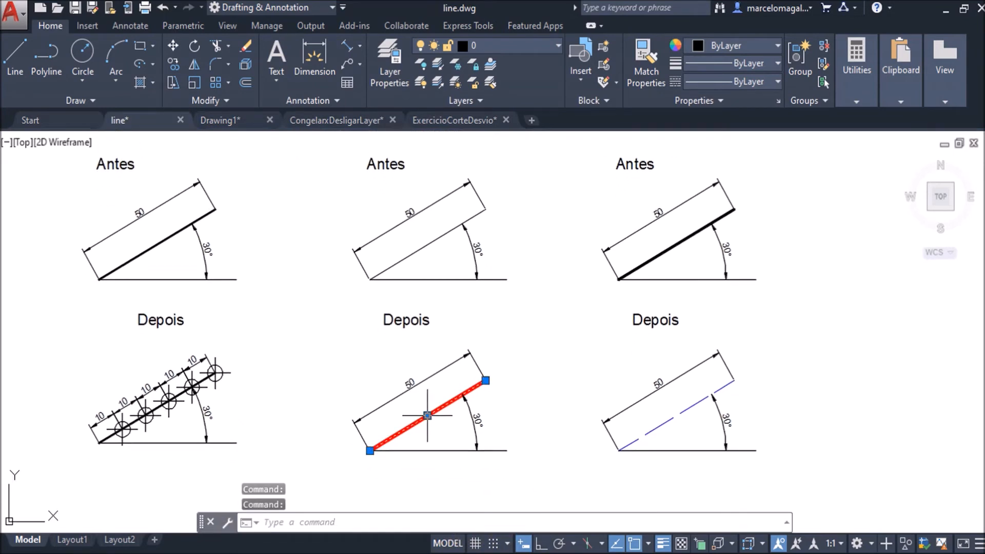
{"action": "key", "text": "Escape"}
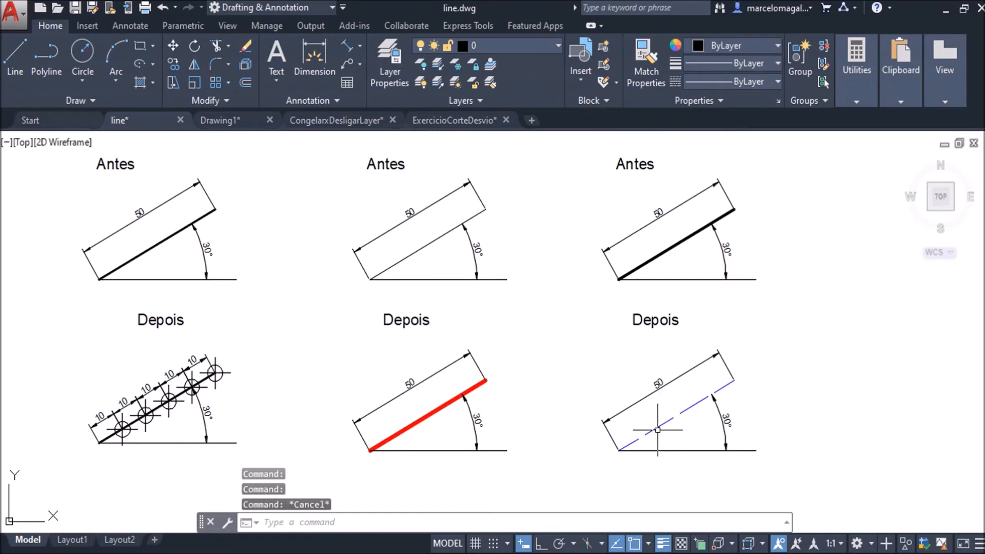
{"action": "left_click", "coordinate": [655, 427]}
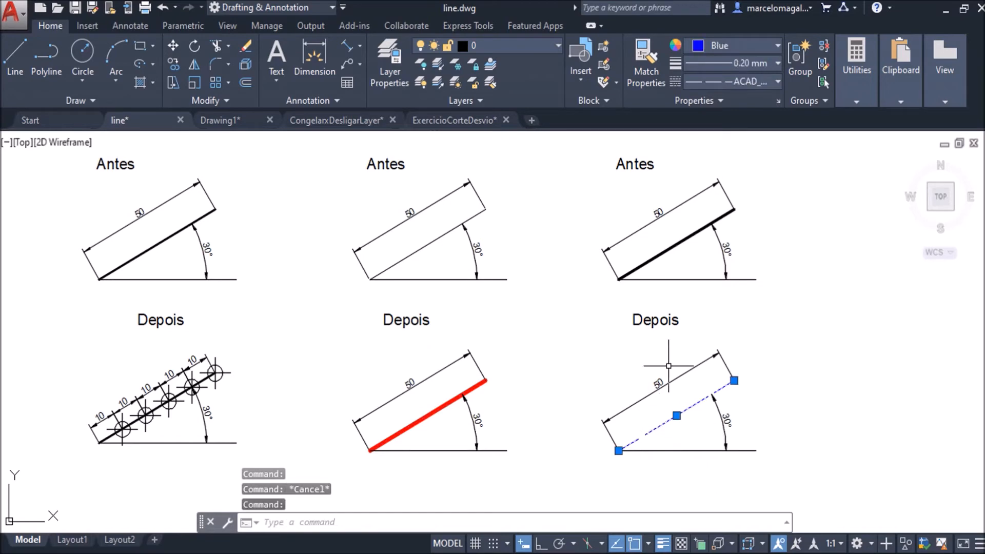
{"action": "key", "text": "Escape"}
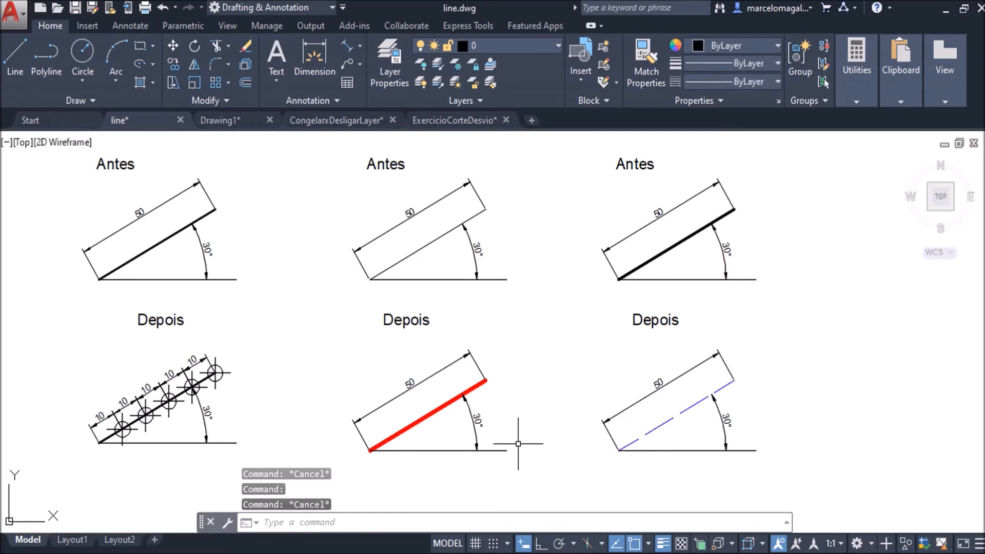
- Compare the layer, colour, lineweight and linetype settings of the thick red and dashed blue Depois lines
{"action": "left_click", "coordinate": [406, 439]}
{"action": "left_click", "coordinate": [401, 433]}
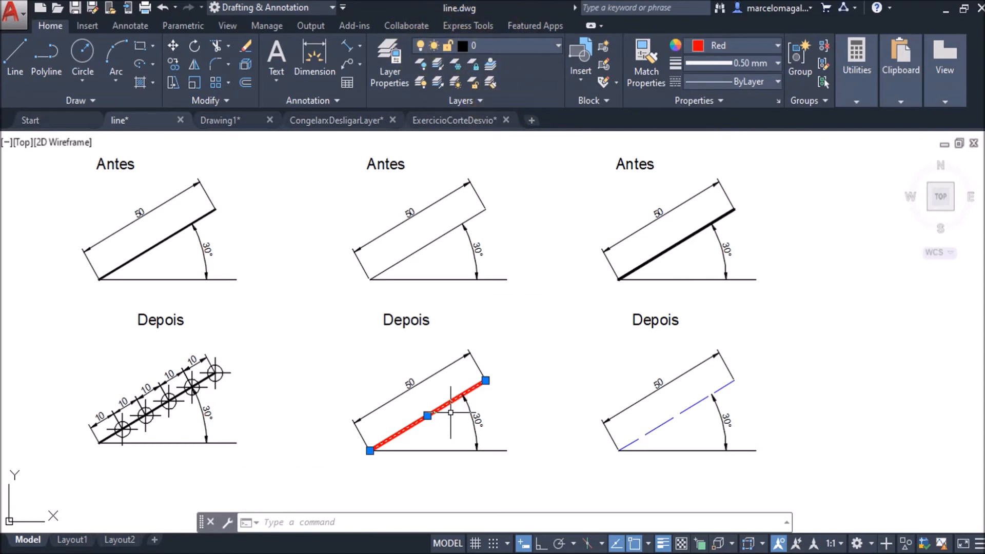
{"action": "key", "text": "Escape"}
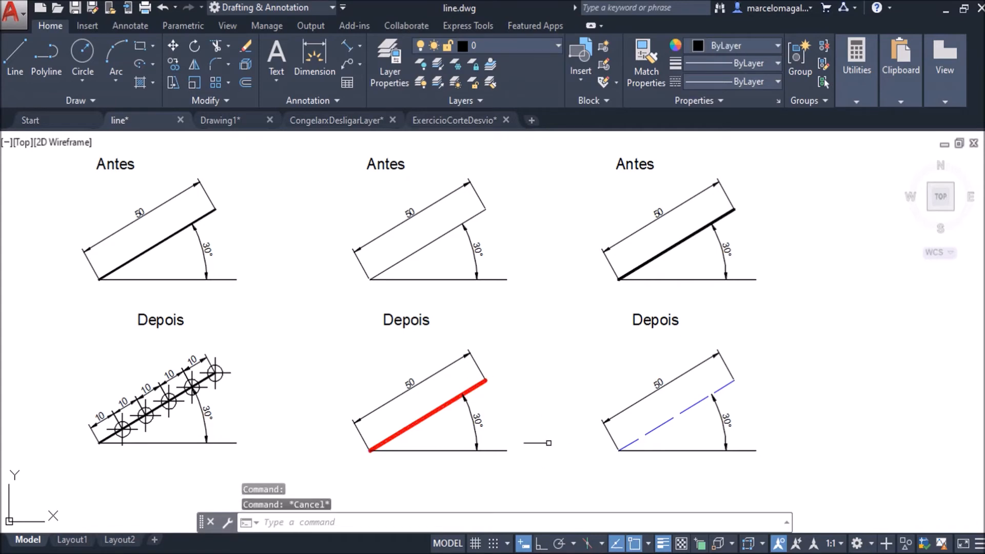
{"action": "left_click", "coordinate": [661, 424]}
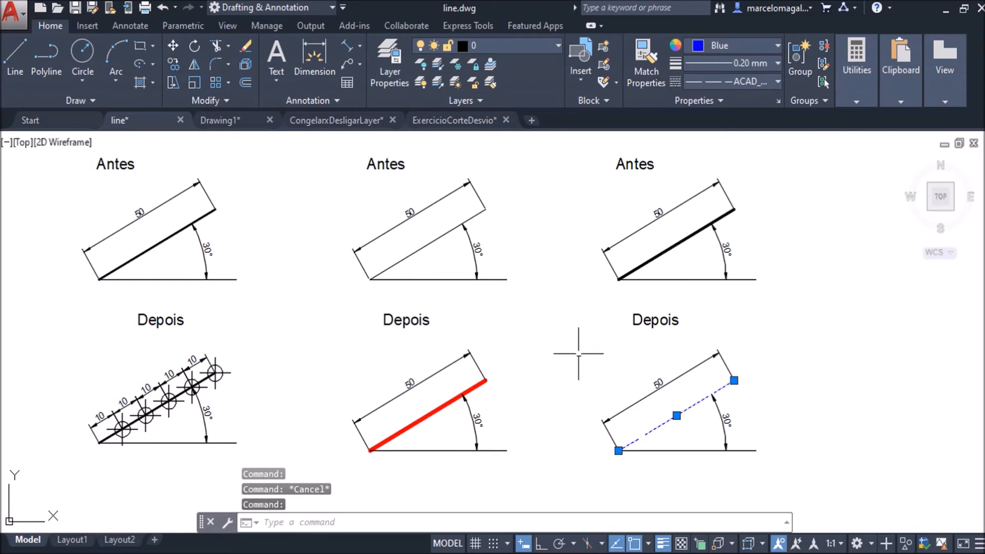
{"action": "key", "text": "Escape"}
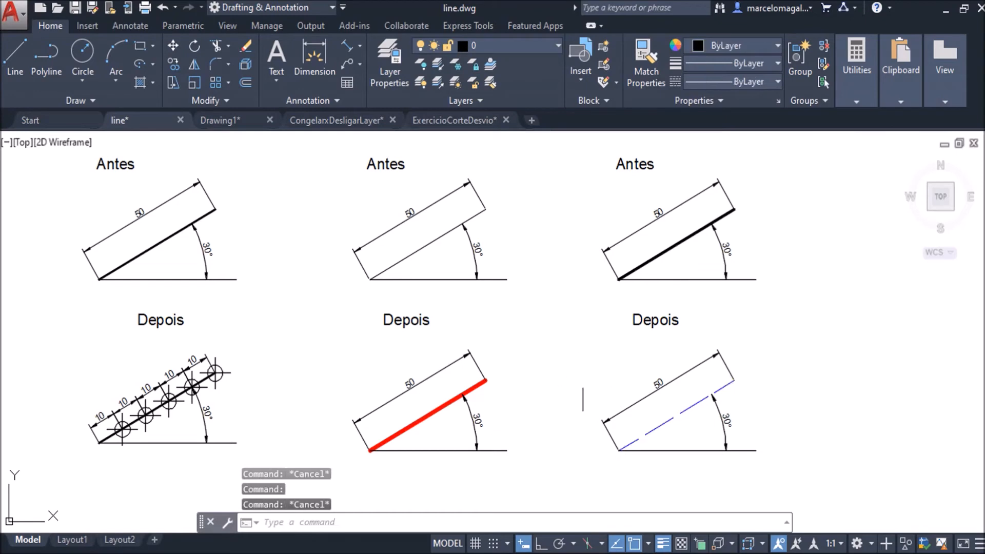
{"action": "left_click", "coordinate": [424, 410]}
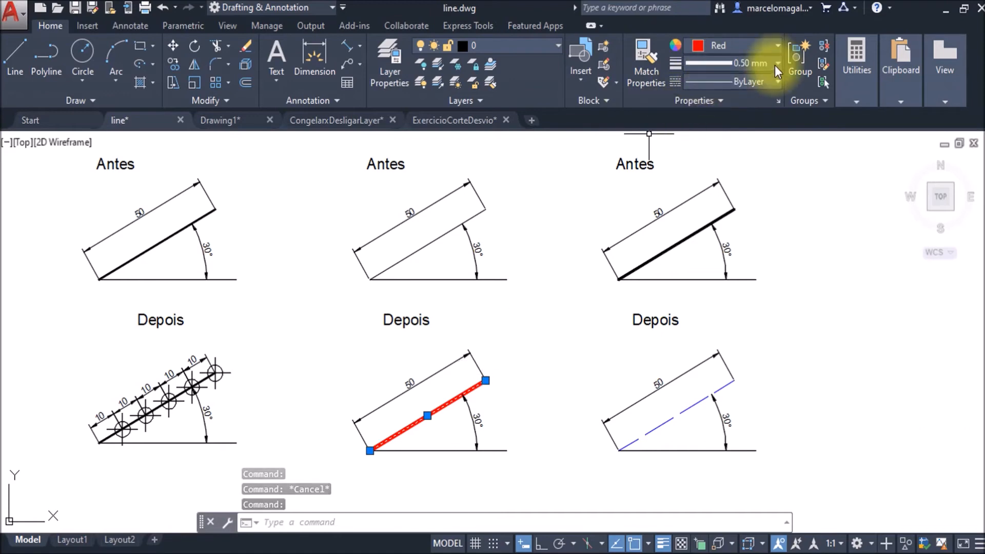
{"action": "key", "text": "Escape"}
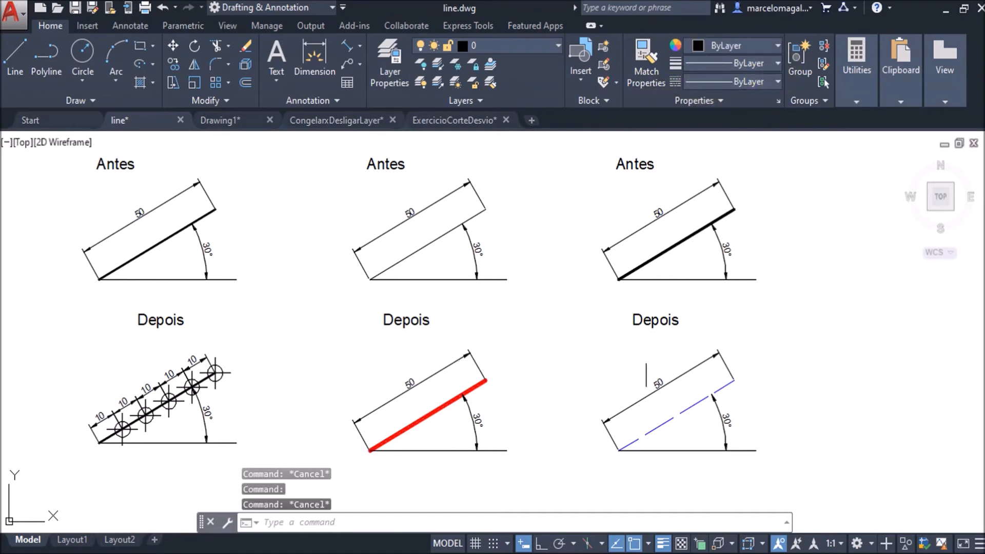
{"action": "left_click", "coordinate": [659, 426]}
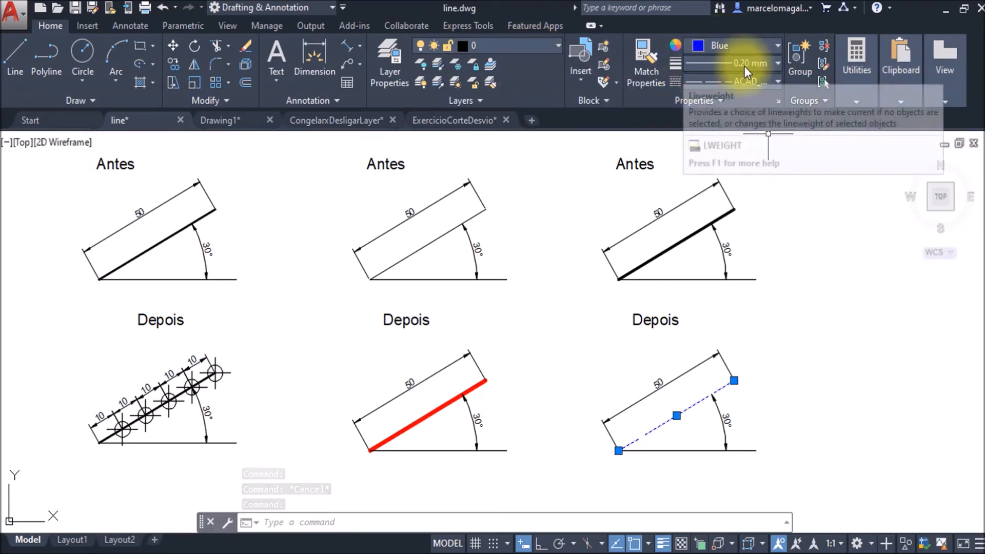
{"action": "key", "text": "Escape"}
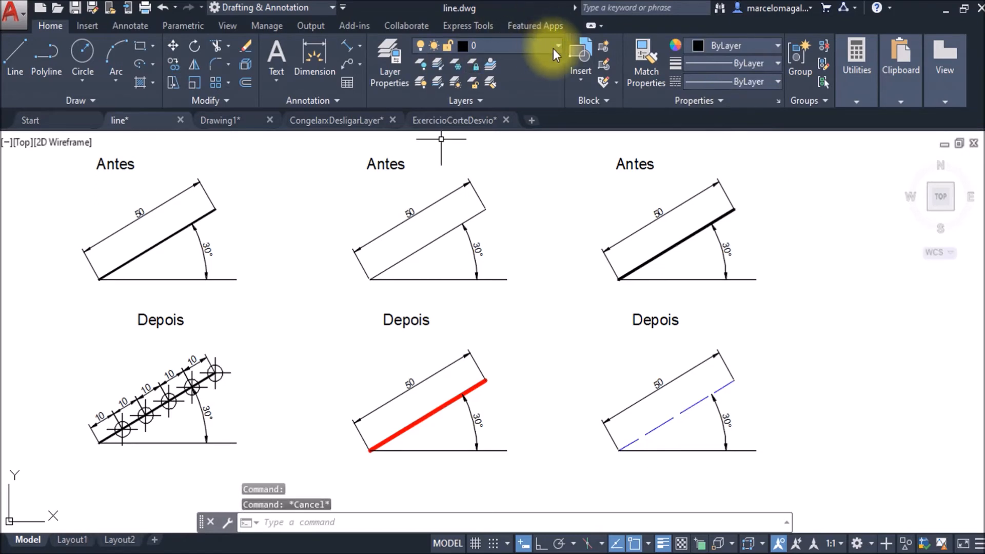
- Turn layer 0 off in line.dwg to test which lines it controls, and turn it back on
{"action": "left_click", "coordinate": [559, 46]}
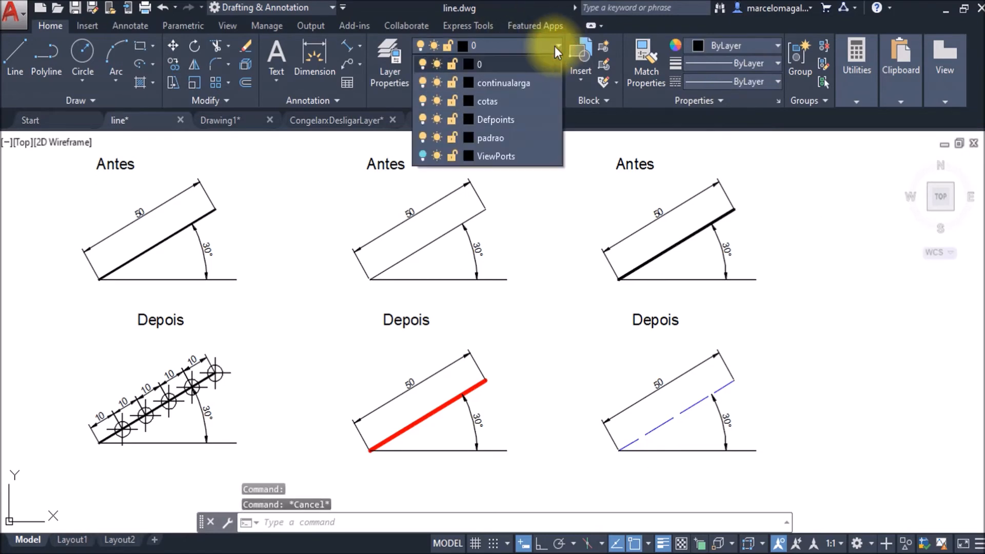
{"action": "left_click", "coordinate": [419, 63]}
{"action": "left_click", "coordinate": [433, 257]}
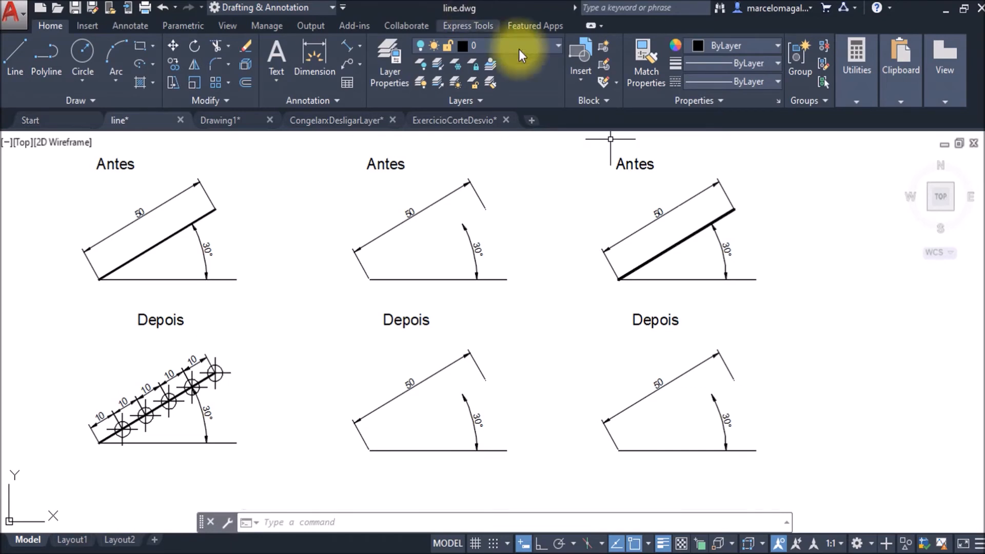
{"action": "left_click", "coordinate": [556, 45]}
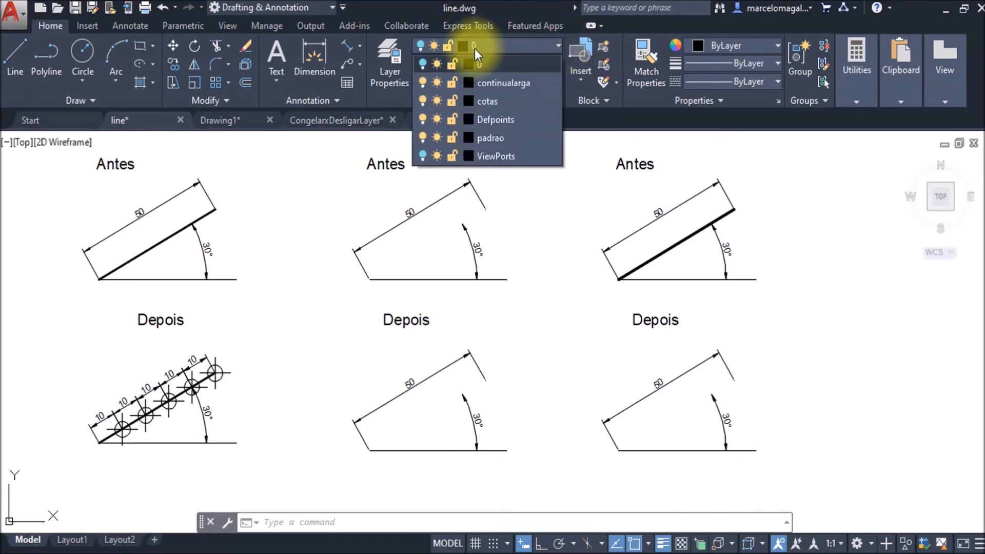
{"action": "left_click", "coordinate": [423, 65]}
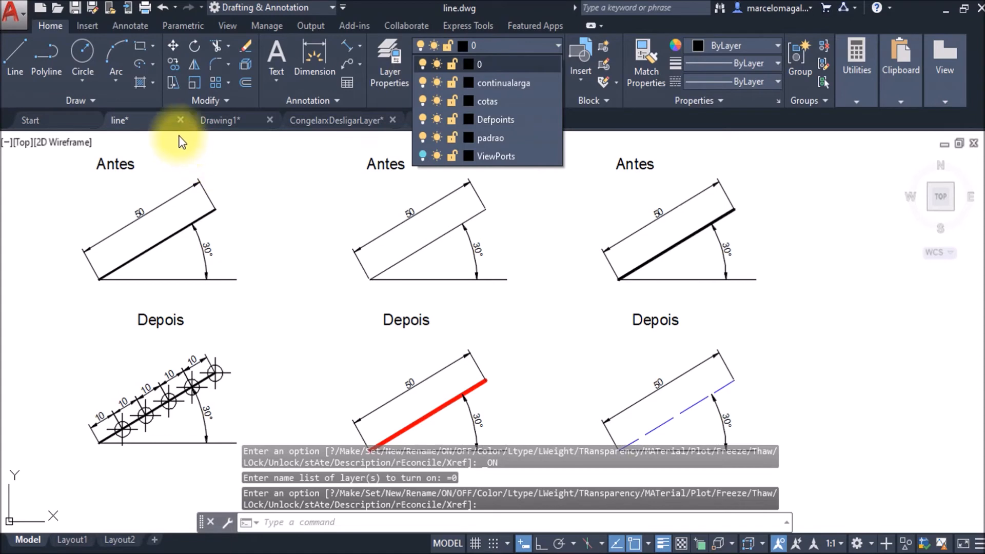
- Switch to Drawing1, turn the tracoponto layer off to isolate its effect, and turn it back on
{"action": "left_click", "coordinate": [213, 123]}
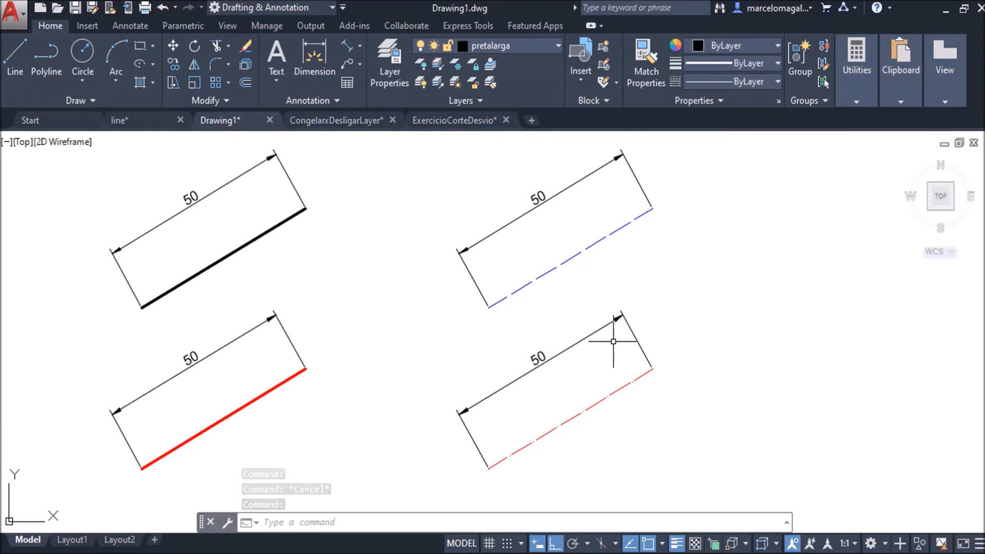
{"action": "left_click", "coordinate": [556, 44]}
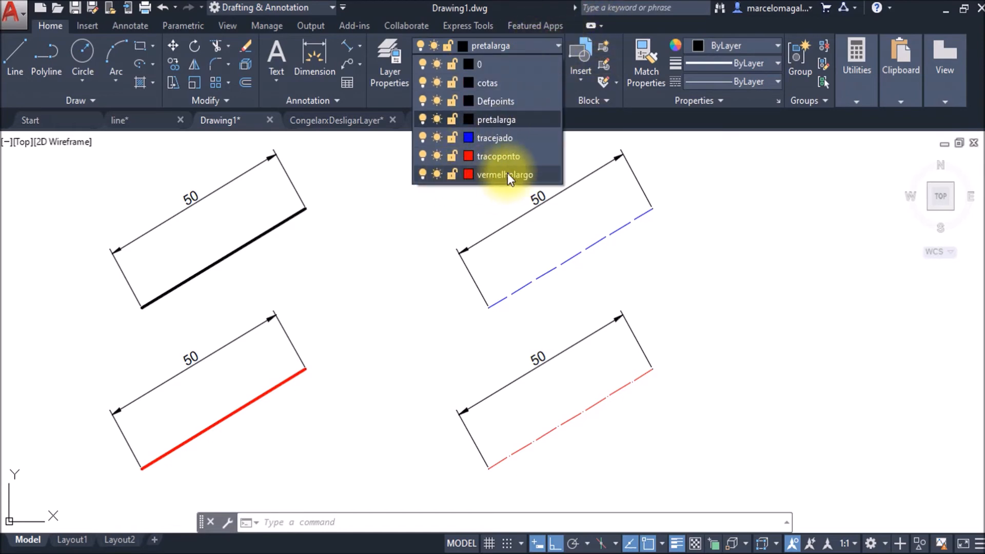
{"action": "left_click", "coordinate": [422, 155]}
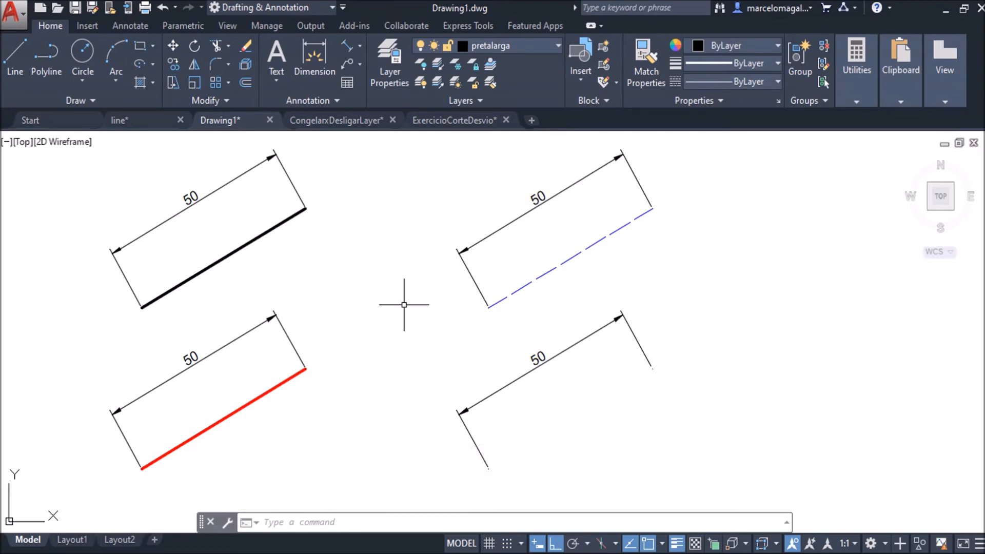
{"action": "left_click", "coordinate": [559, 47]}
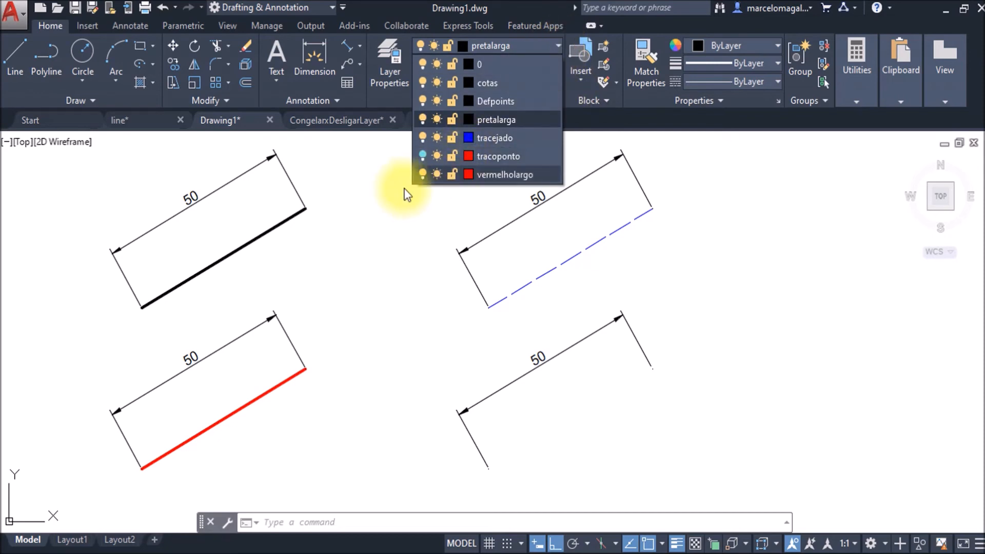
{"action": "left_click", "coordinate": [423, 157]}
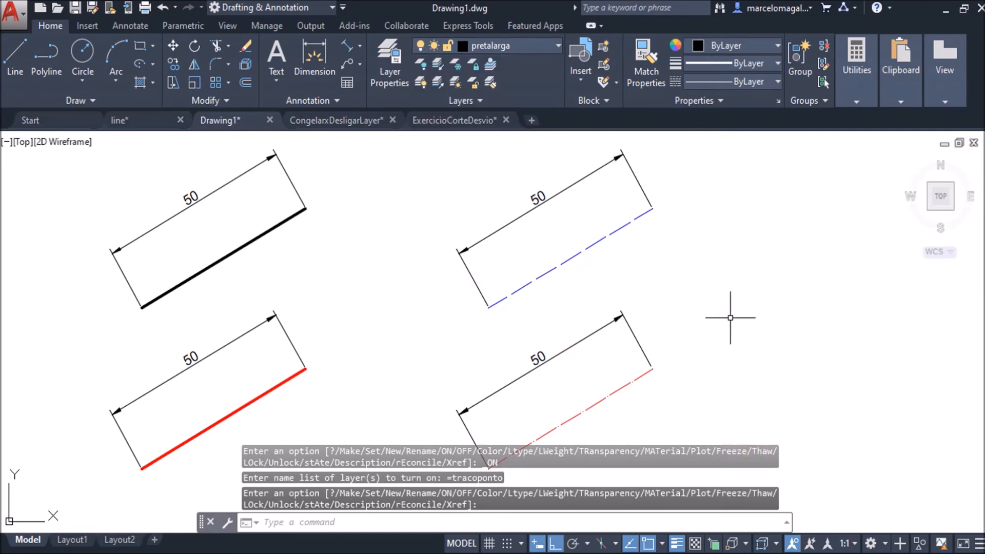
- Check the layer assignments of the thick red, dash-dot red and dashed blue lines in Drawing1
{"action": "left_click", "coordinate": [197, 434]}
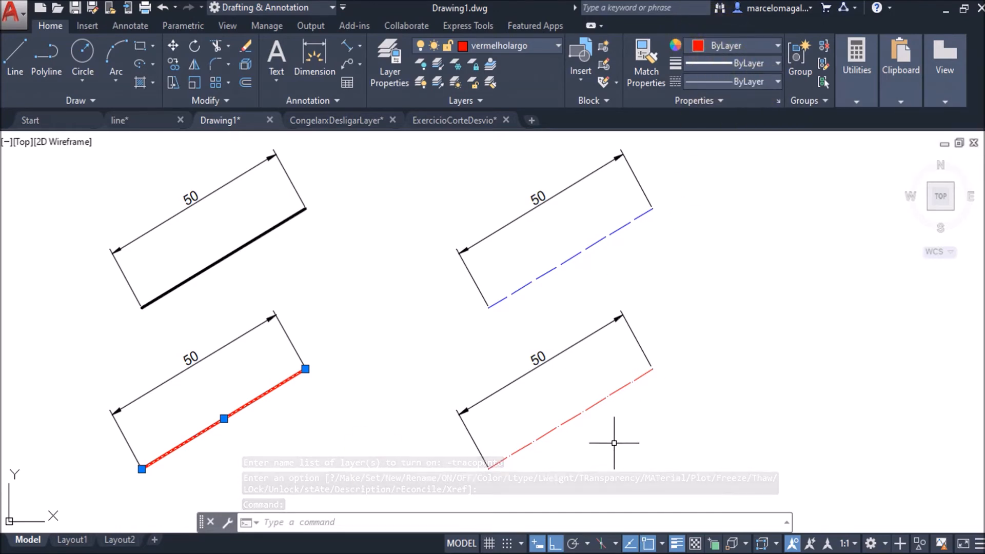
{"action": "key", "text": "Escape"}
{"action": "left_click", "coordinate": [568, 421]}
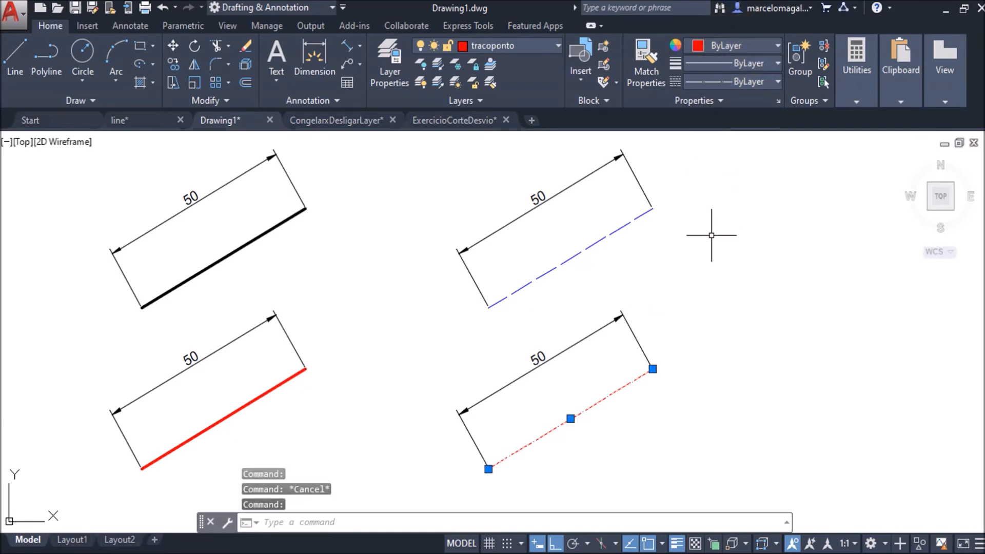
{"action": "key", "text": "Escape"}
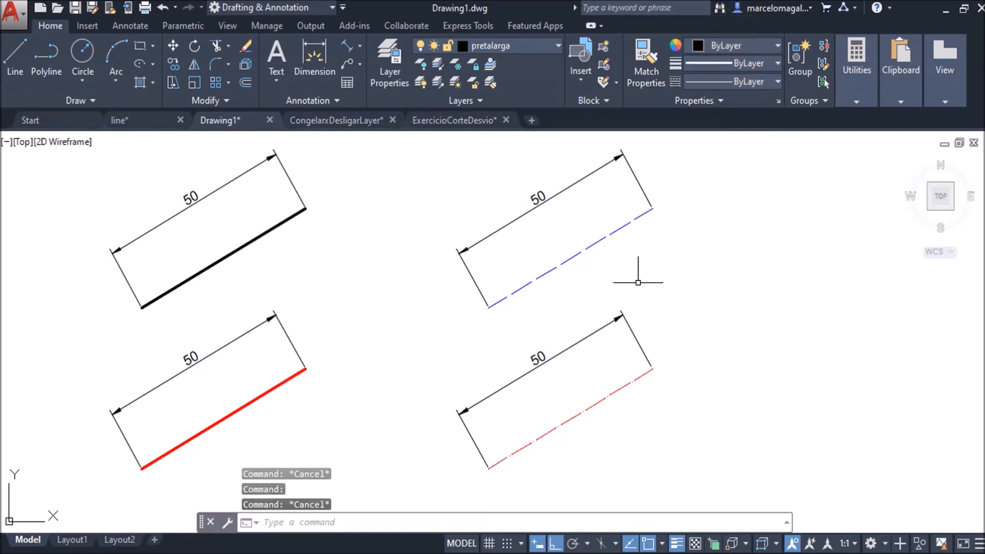
{"action": "left_click", "coordinate": [523, 280]}
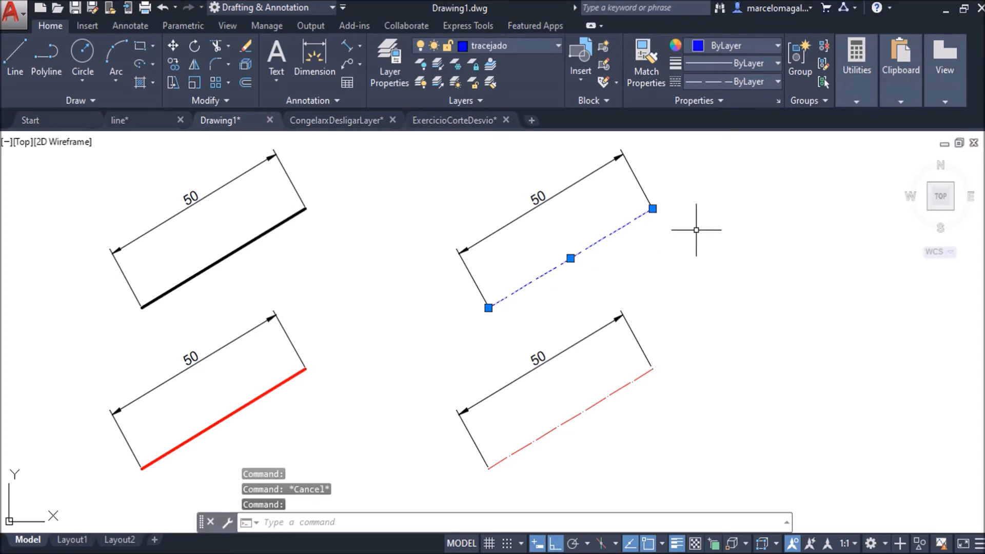
{"action": "key", "text": "Escape"}
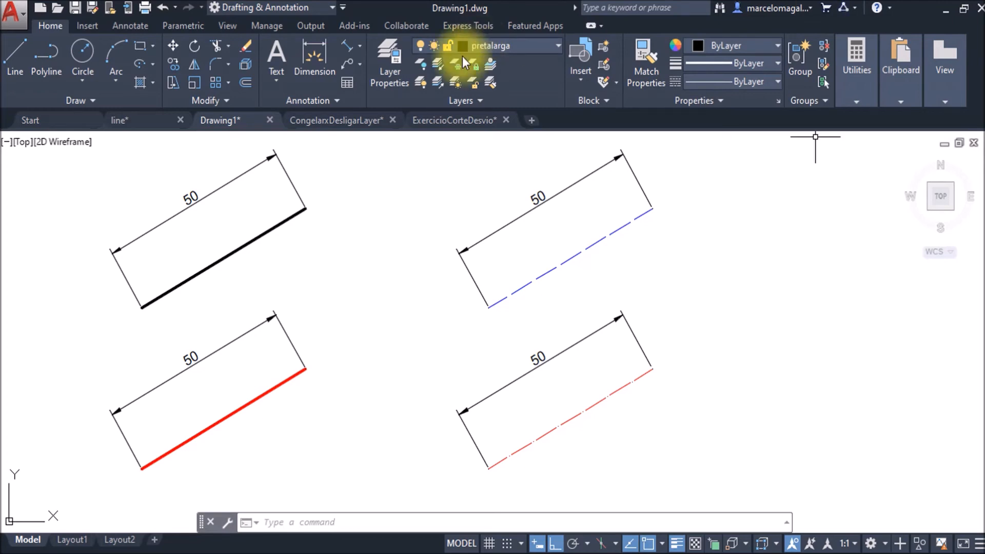
- Turn the cotas layer off to hide all dimensions in Drawing1, and turn it back on
{"action": "left_click", "coordinate": [558, 45]}
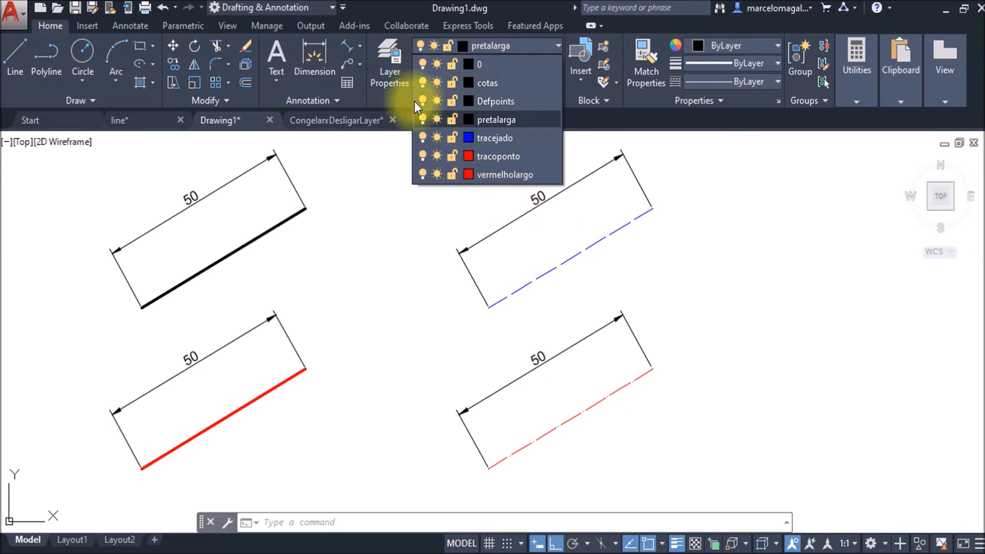
{"action": "left_click", "coordinate": [422, 82]}
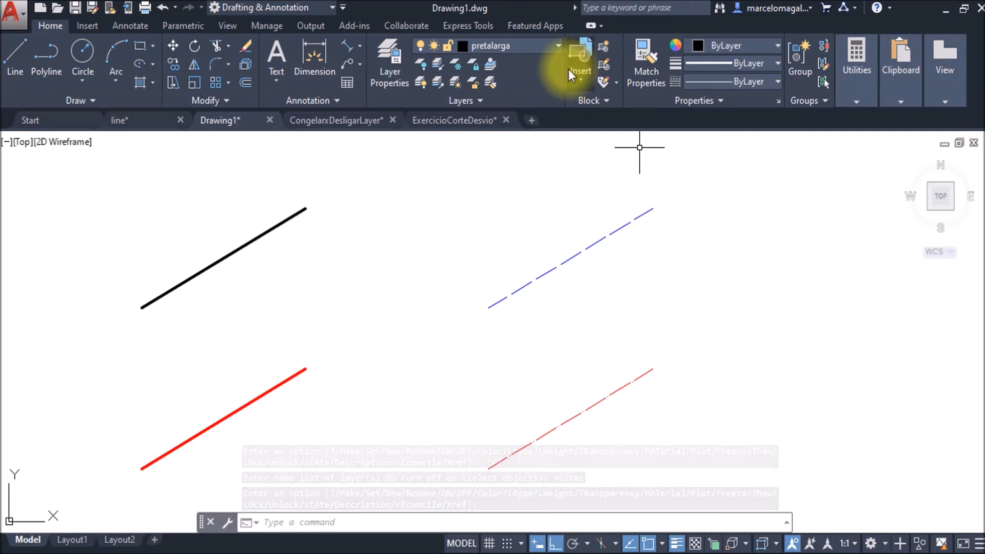
{"action": "left_click", "coordinate": [560, 45]}
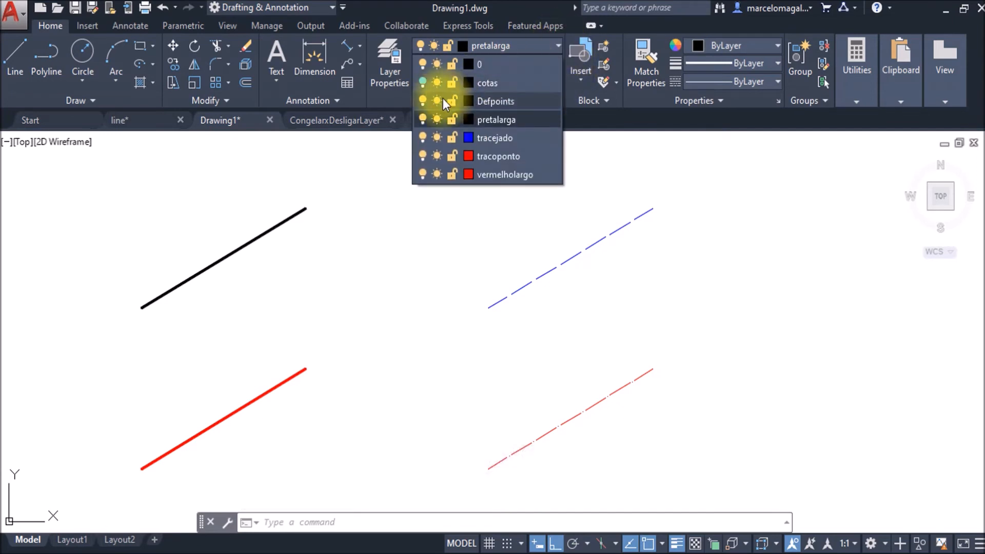
{"action": "left_click", "coordinate": [422, 83]}
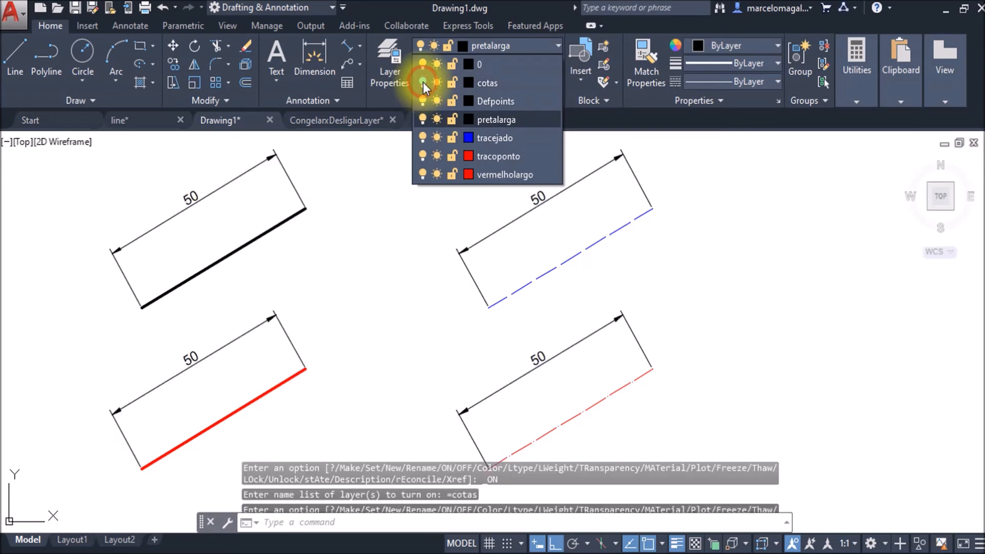
{"action": "left_click", "coordinate": [708, 418]}
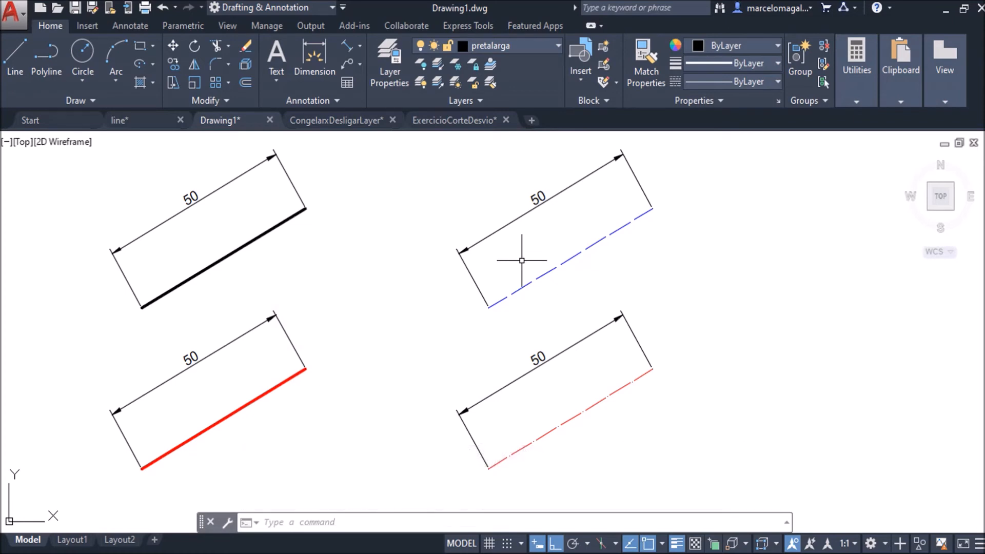
- Freeze the cotas layer in Drawing1 to hide all dimensions, and thaw it again
{"action": "left_click", "coordinate": [557, 45]}
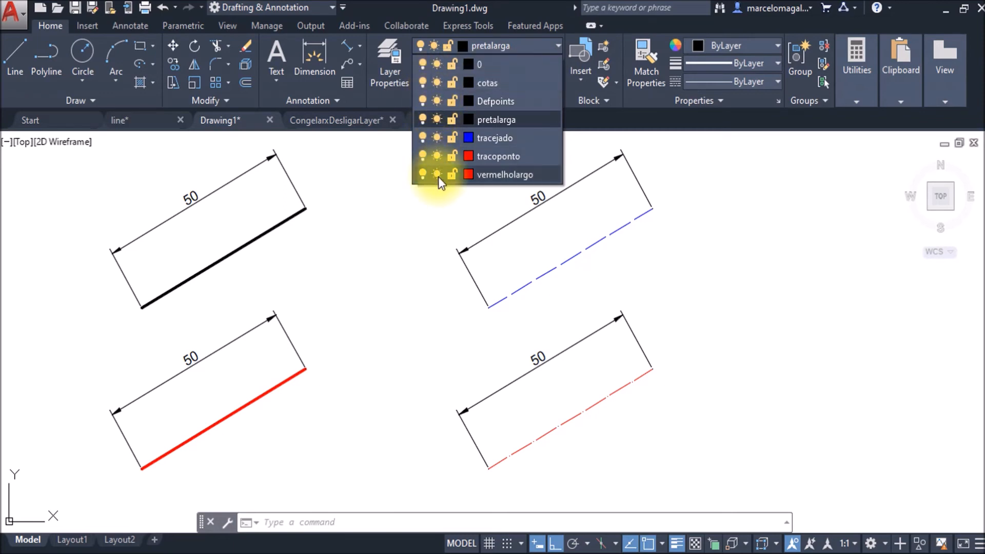
{"action": "left_click", "coordinate": [438, 82]}
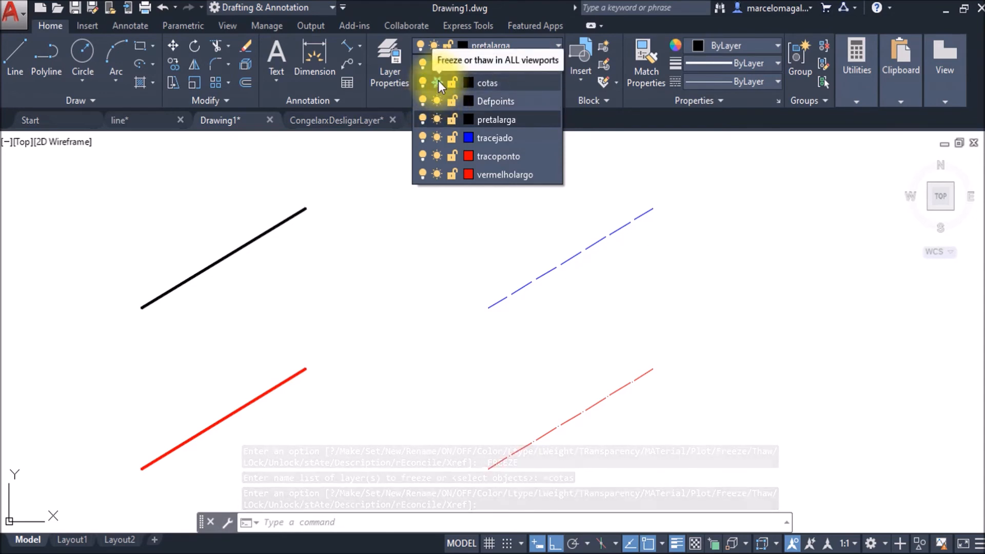
{"action": "left_click", "coordinate": [658, 284]}
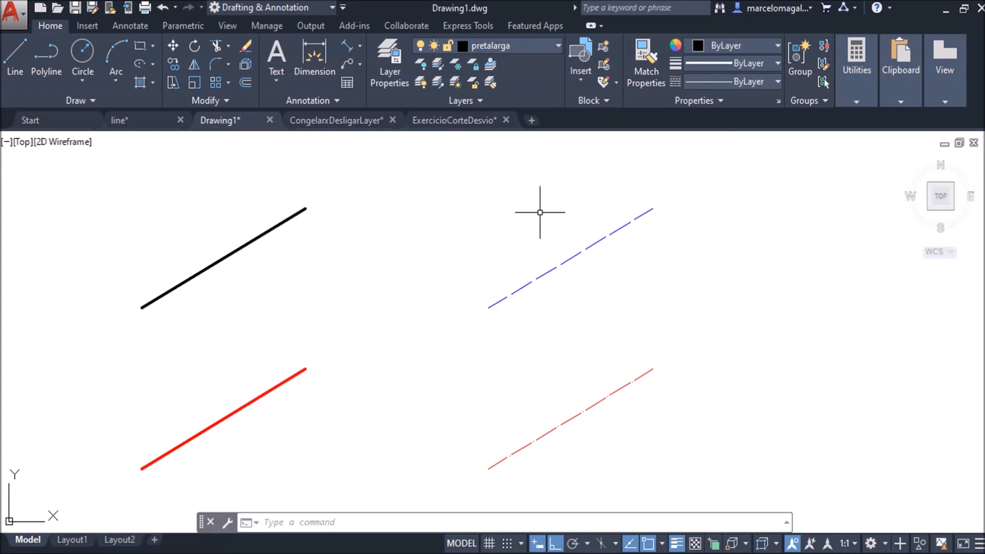
{"action": "left_click", "coordinate": [558, 45]}
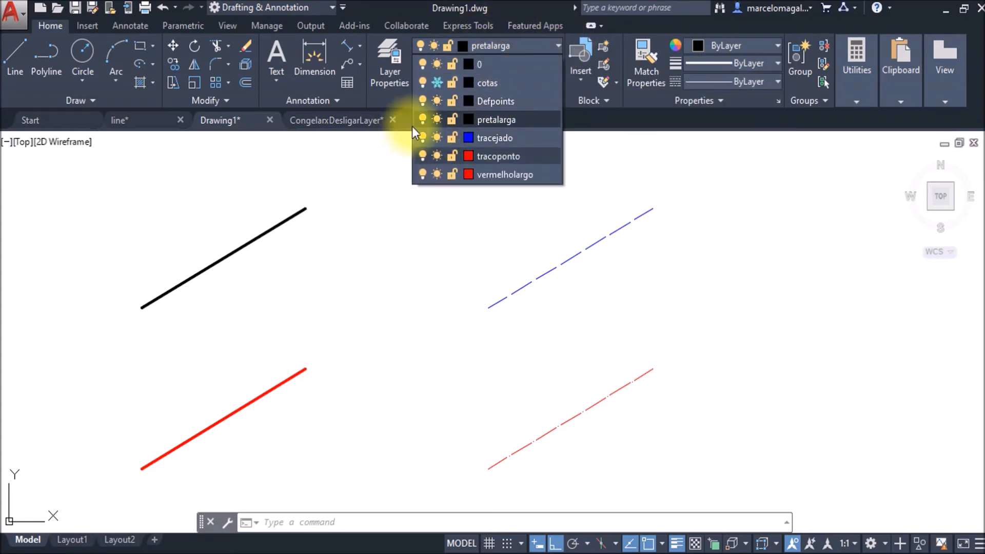
{"action": "left_click", "coordinate": [436, 83]}
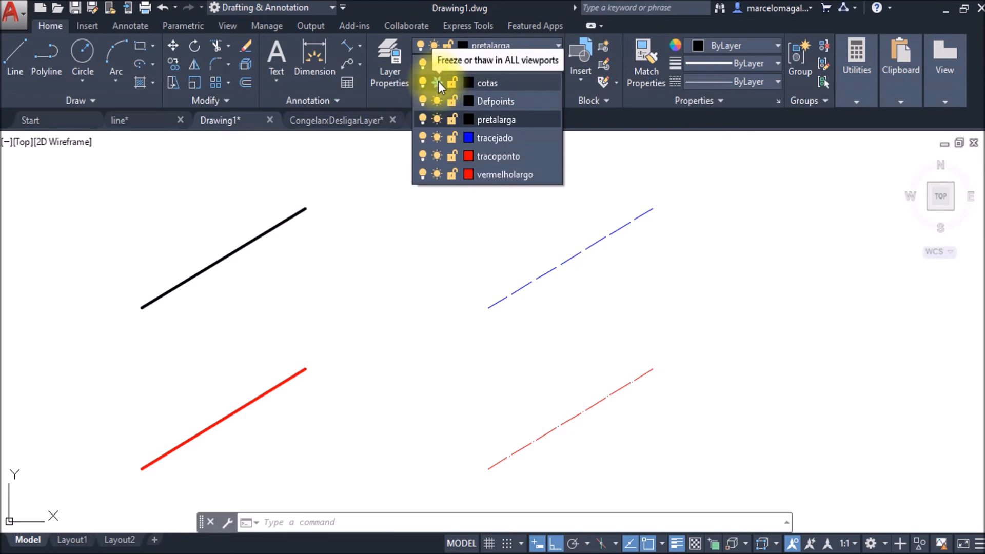
{"action": "left_click", "coordinate": [437, 84]}
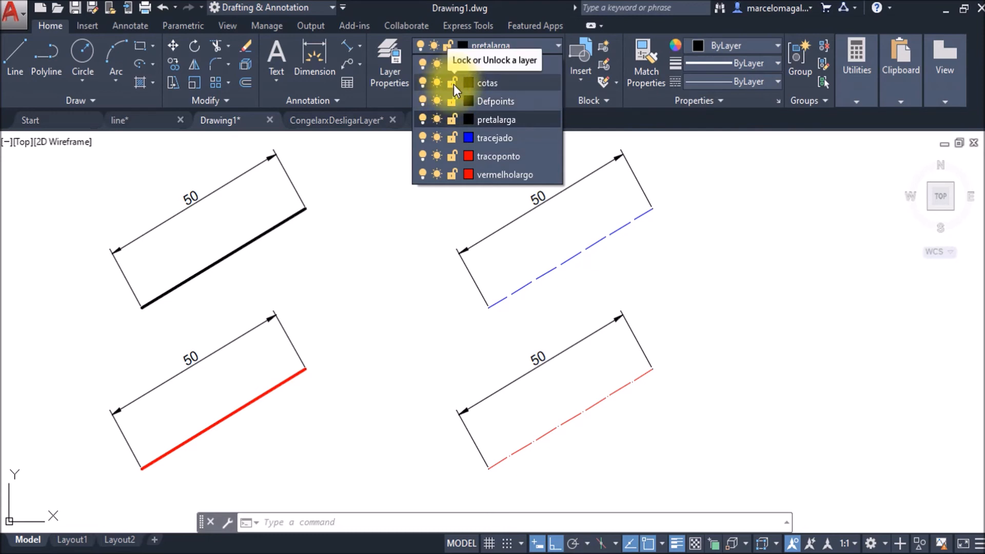
- Lock the cotas layer and erase the thick black line while the dimensions are protected
{"action": "left_click", "coordinate": [453, 84]}
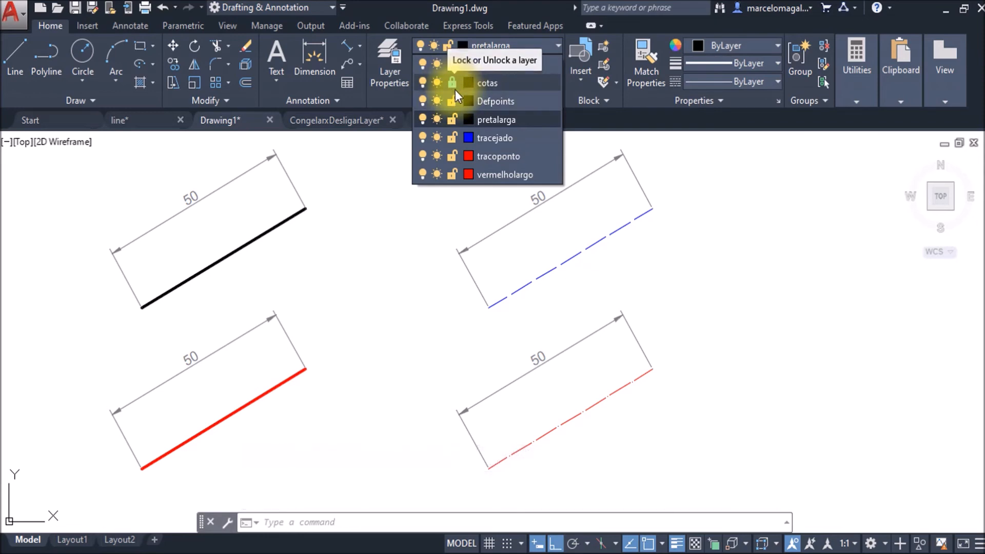
{"action": "left_click", "coordinate": [793, 176]}
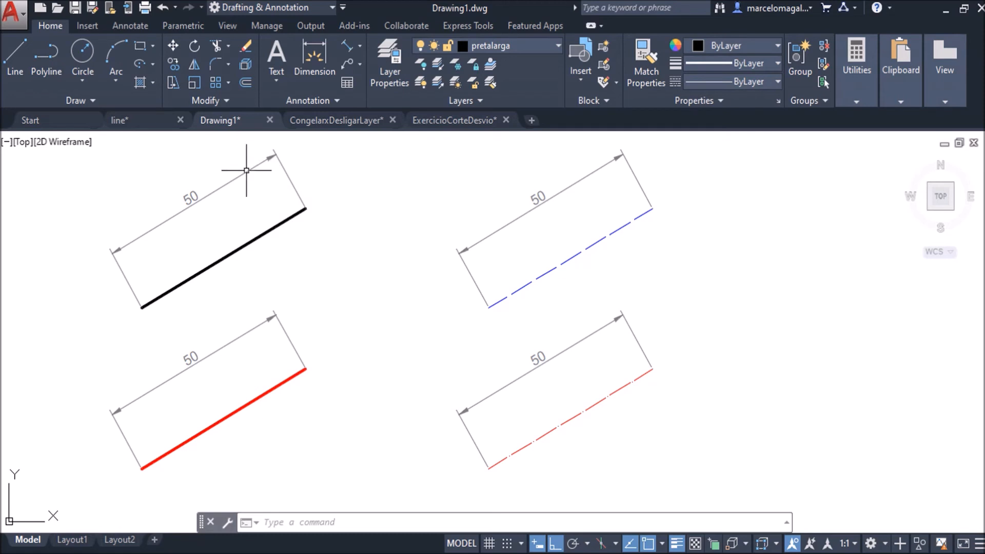
{"action": "mouse_move", "coordinate": [246, 170]}
{"action": "type", "text": "e"}
{"action": "key", "text": "Return"}
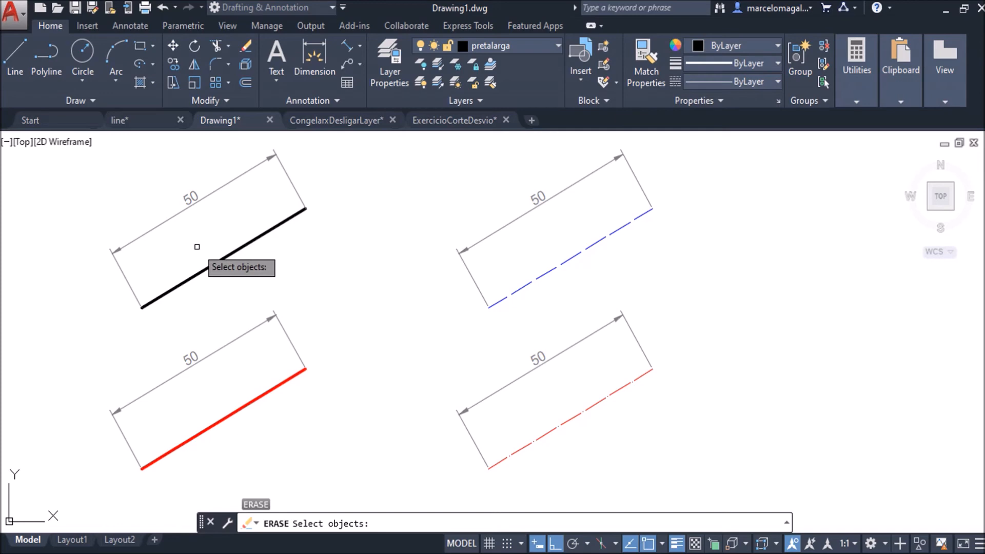
{"action": "left_click", "coordinate": [263, 233]}
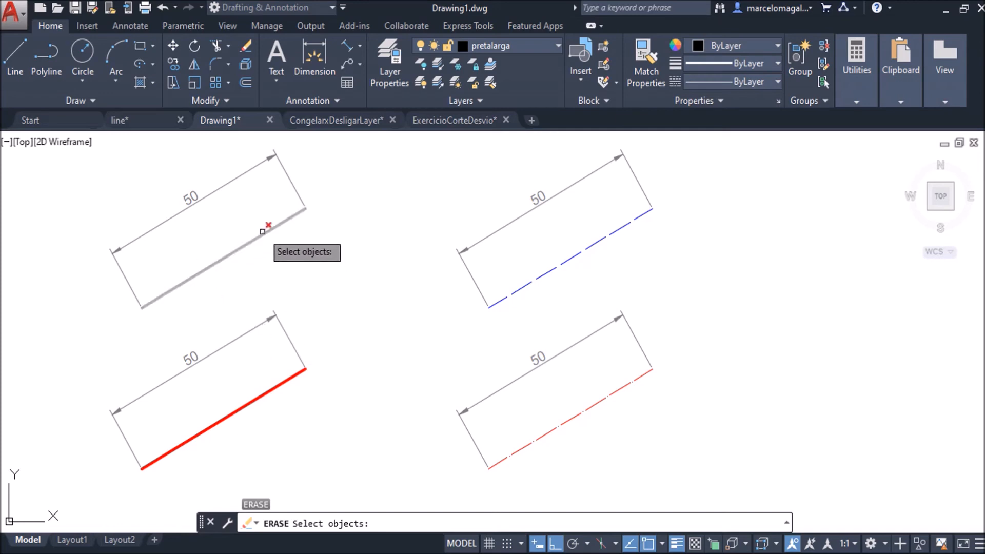
{"action": "left_click", "coordinate": [262, 233]}
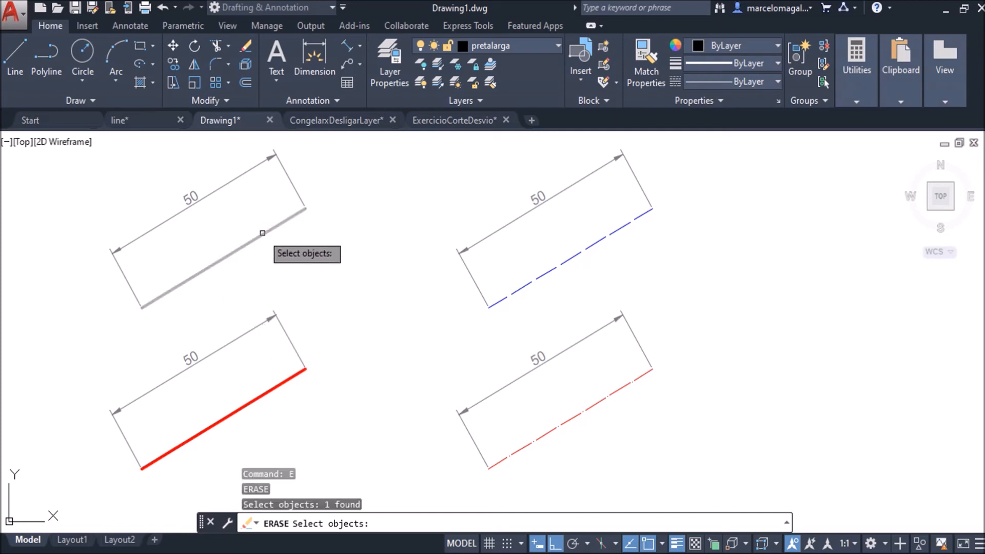
{"action": "key", "text": "Return"}
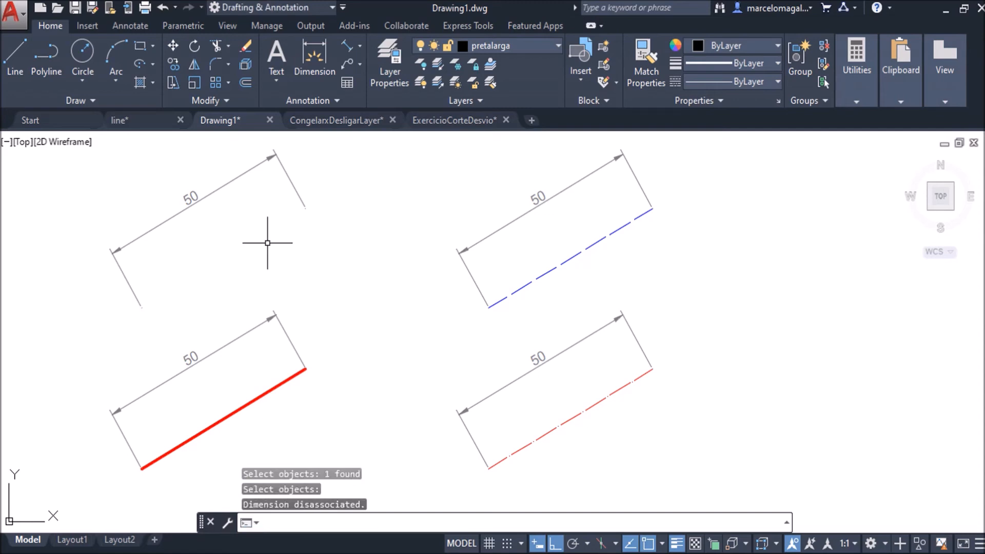
- Undo the erasure of the thick black line and unlock the cotas layer
{"action": "type", "text": "u"}
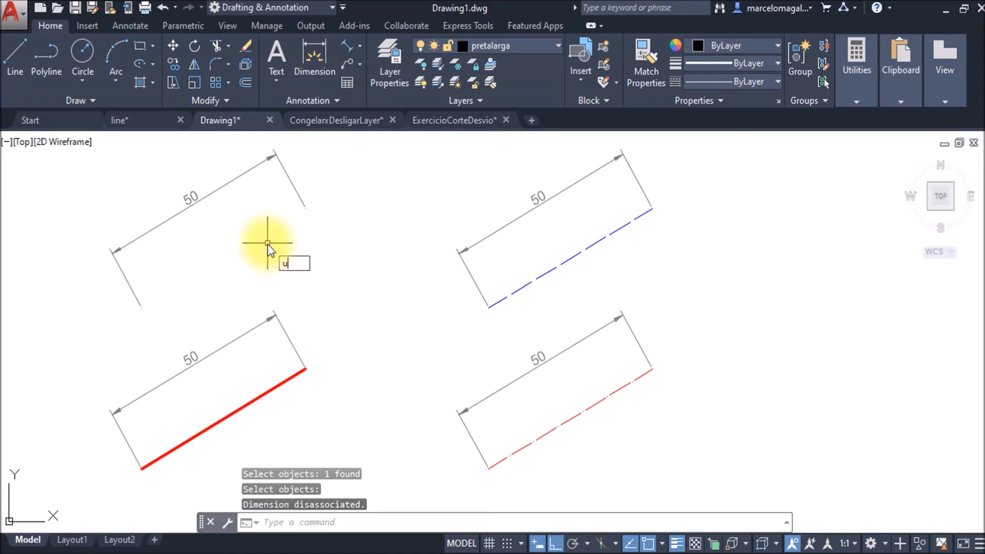
{"action": "key", "text": "Return"}
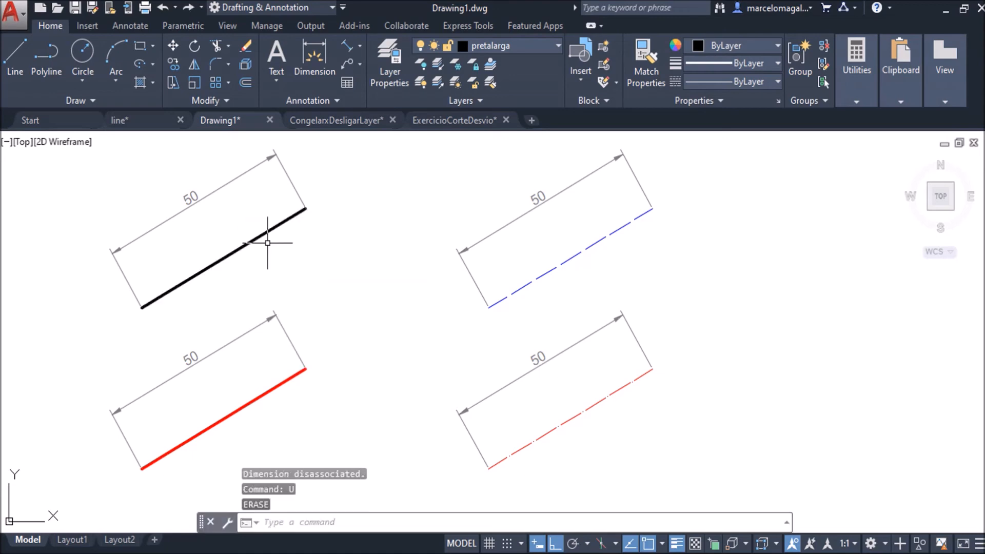
{"action": "left_click", "coordinate": [558, 46]}
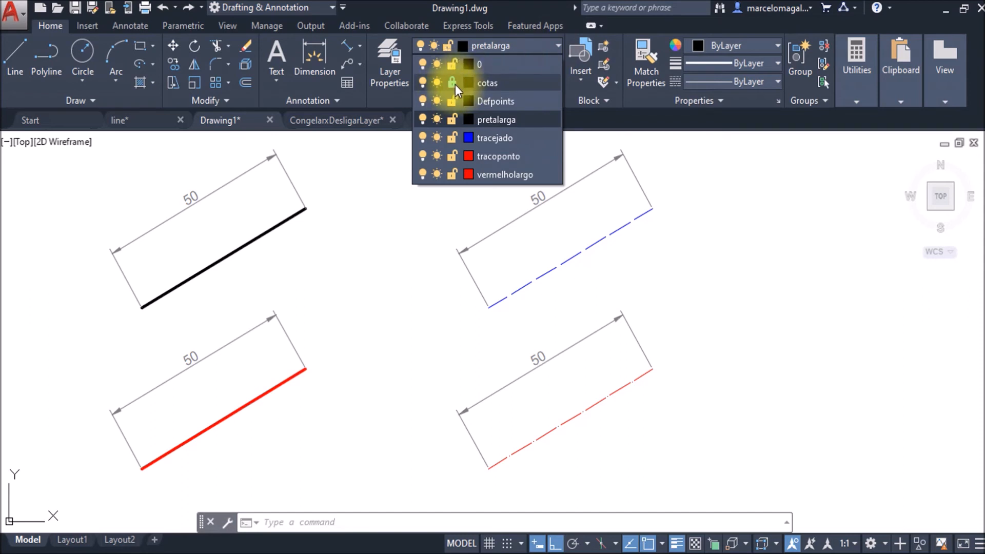
{"action": "left_click", "coordinate": [454, 83]}
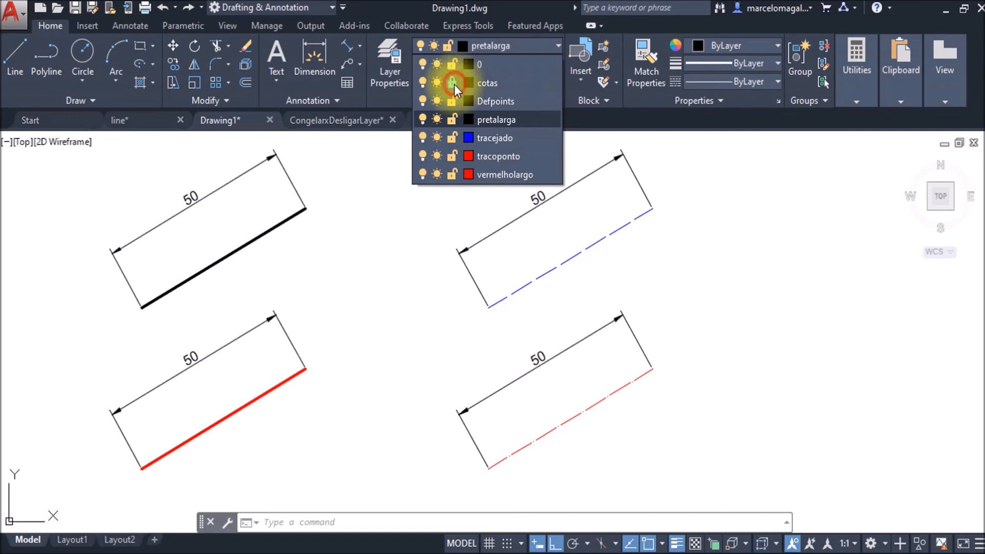
{"action": "left_click", "coordinate": [339, 257]}
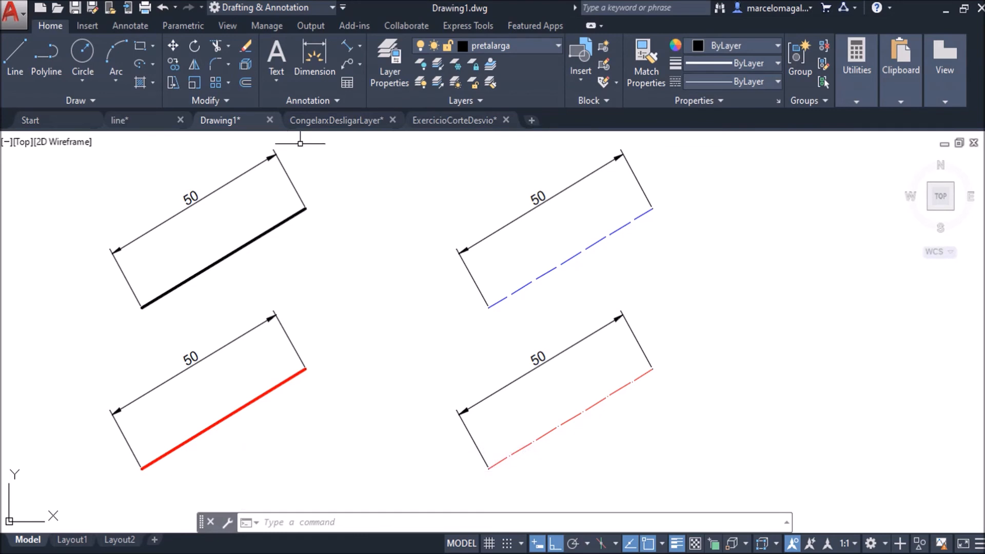
- Switch to the CongelarxDesligarLayer drawing, open its model space and zoom to the extents of the three circles
{"action": "left_click", "coordinate": [336, 120]}
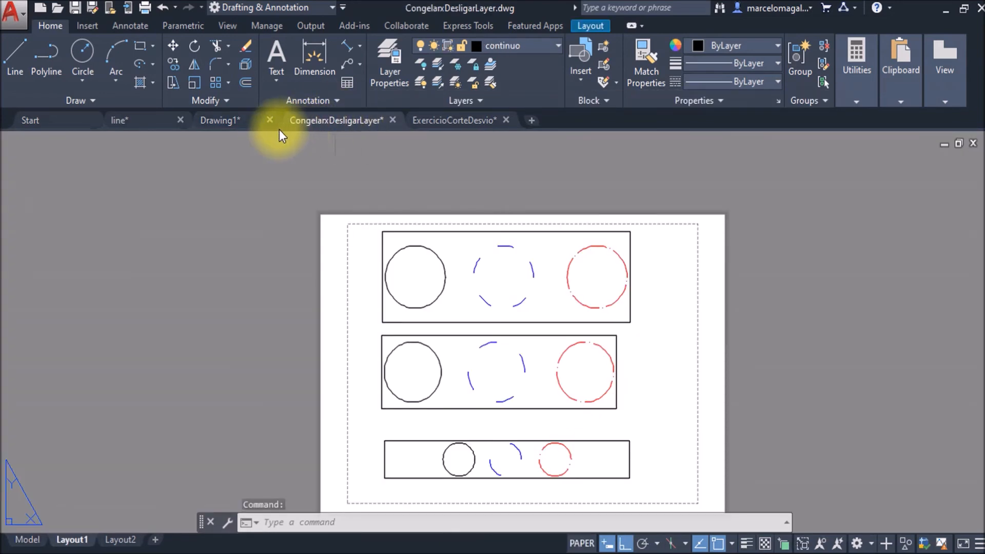
{"action": "mouse_move", "coordinate": [21, 543]}
{"action": "left_click", "coordinate": [27, 541]}
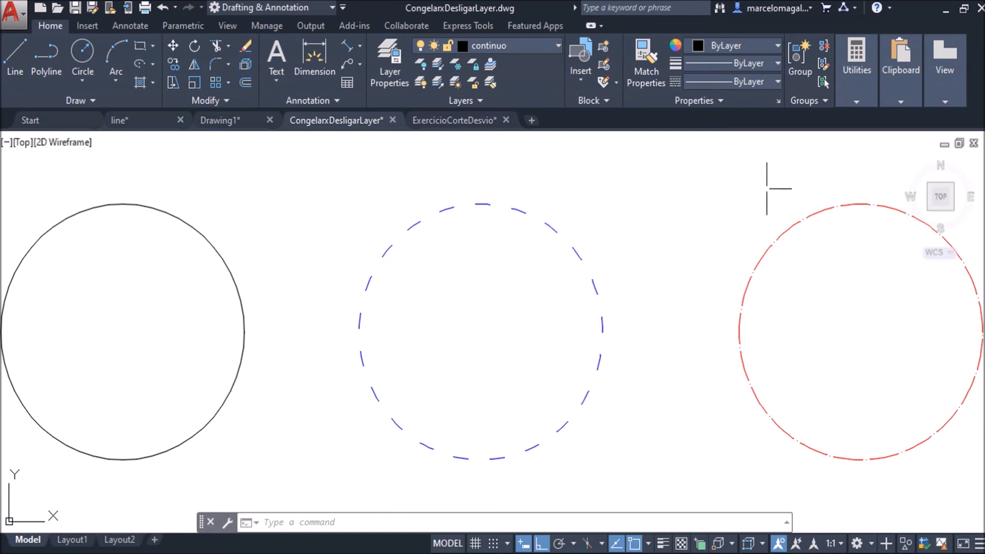
{"action": "scroll", "coordinate": [690, 236], "scroll_direction": "down", "scroll_amount": 10}
{"action": "middle_click_drag", "start_coordinate": [690, 235], "coordinate": [535, 275]}
{"action": "middle_click_drag", "start_coordinate": [593, 242], "coordinate": [527, 265]}
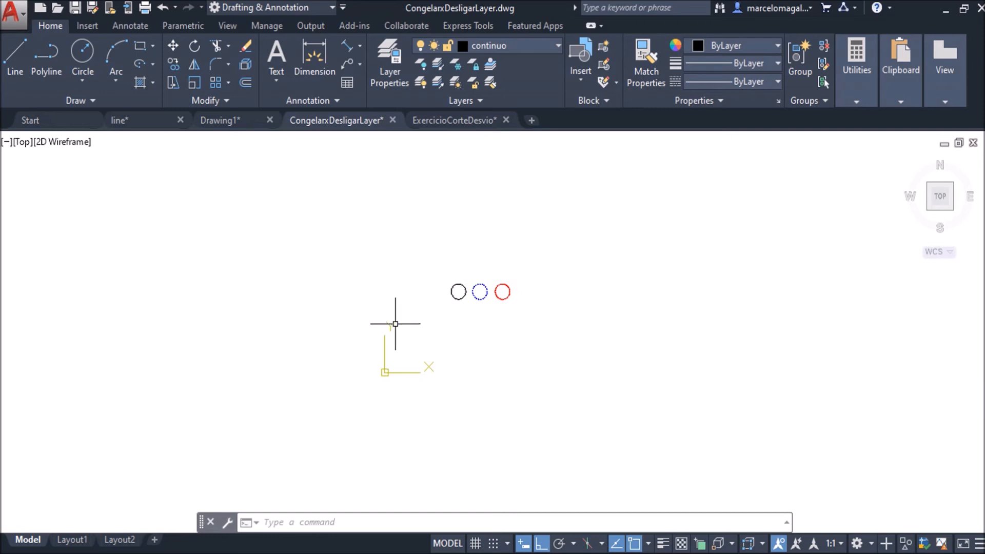
{"action": "middle_click", "coordinate": [631, 286]}
{"action": "middle_click", "coordinate": [631, 285]}
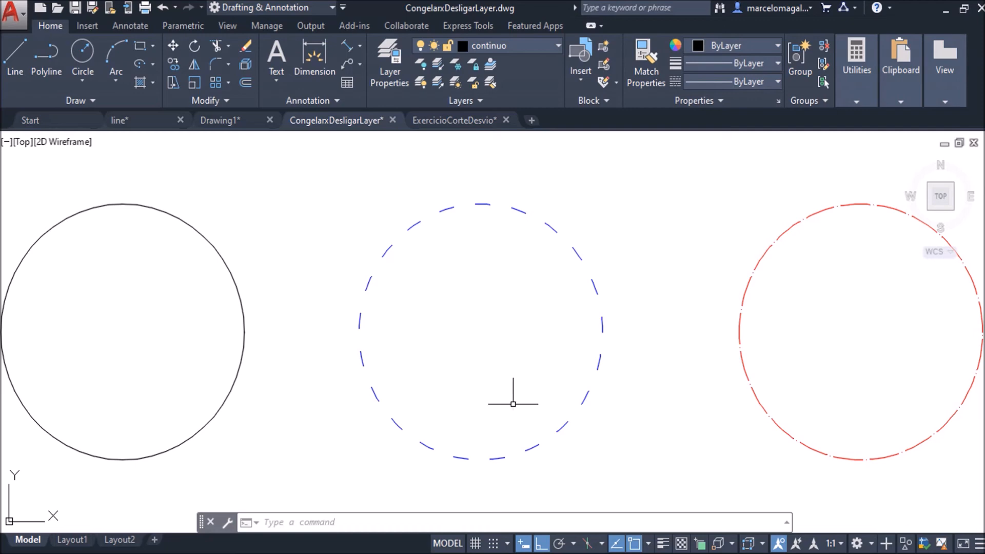
- Turn the tracoponto layer off and zoom to the drawing extents to test whether the hidden circle still counts
{"action": "scroll", "coordinate": [543, 279], "scroll_direction": "down", "scroll_amount": 8}
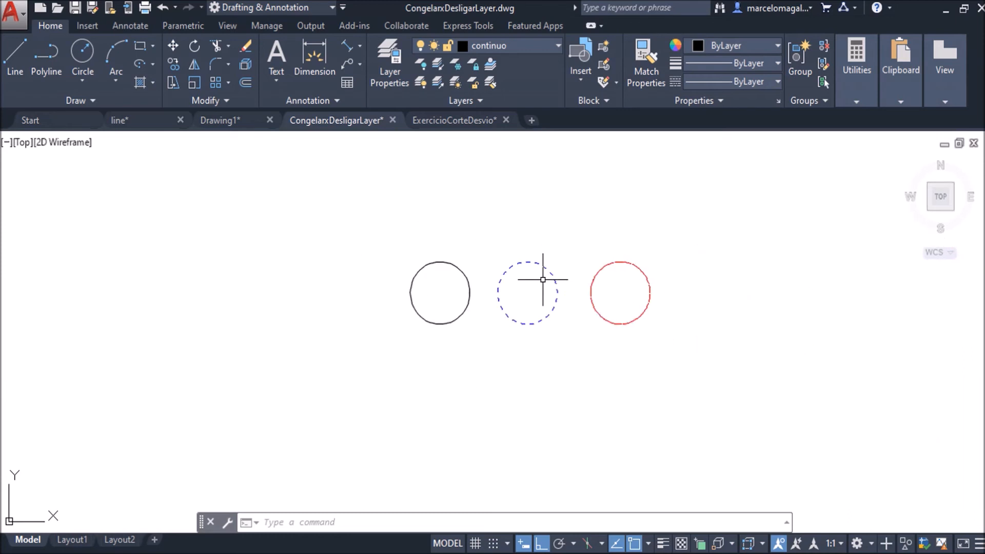
{"action": "middle_click_drag", "start_coordinate": [543, 280], "coordinate": [499, 292]}
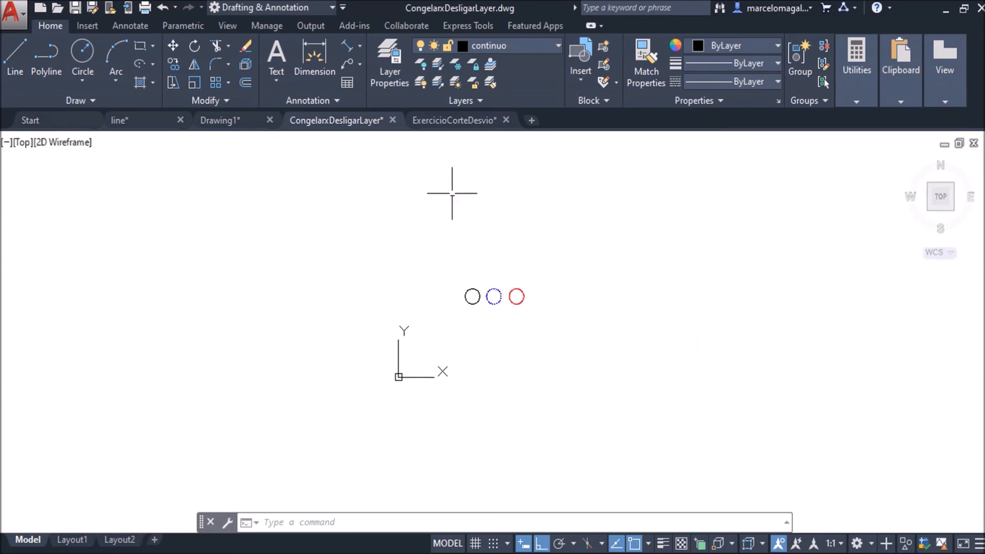
{"action": "left_click", "coordinate": [560, 47]}
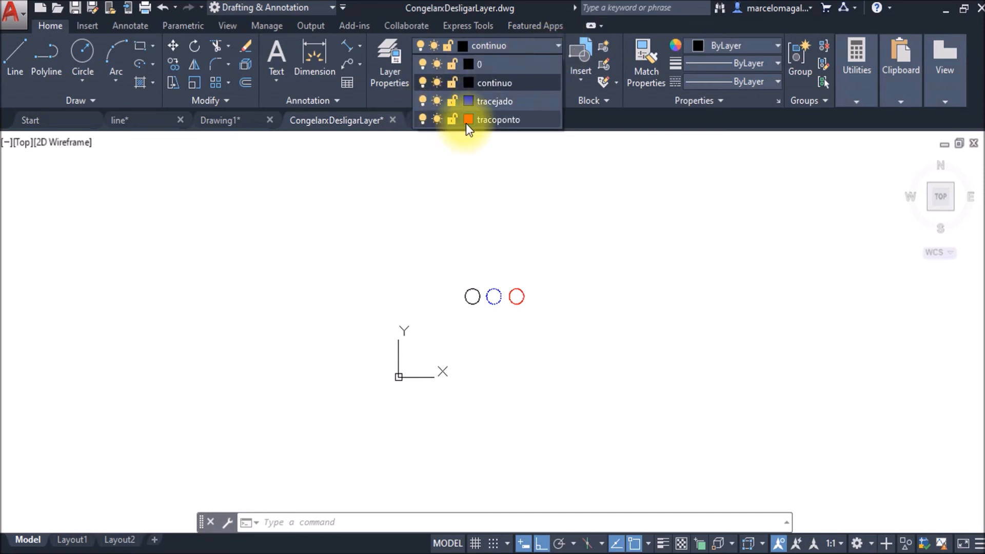
{"action": "left_click", "coordinate": [421, 118]}
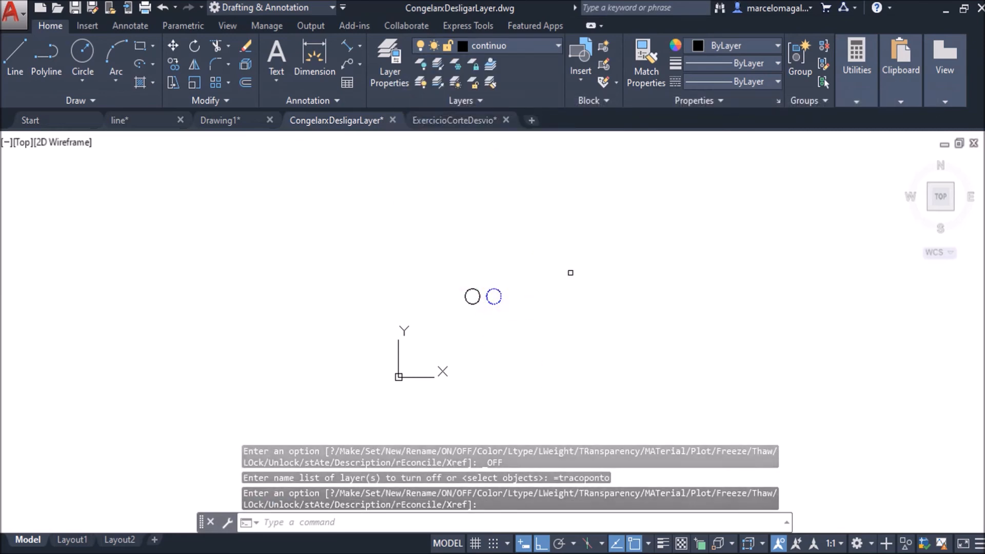
{"action": "scroll", "coordinate": [535, 321], "scroll_direction": "down", "scroll_amount": 2}
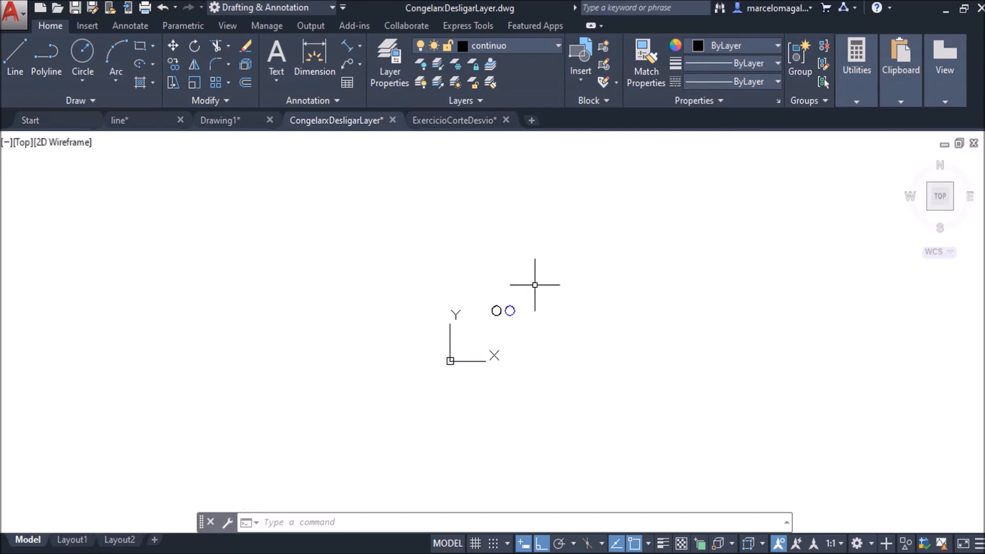
{"action": "middle_click", "coordinate": [524, 296]}
{"action": "middle_click", "coordinate": [521, 295]}
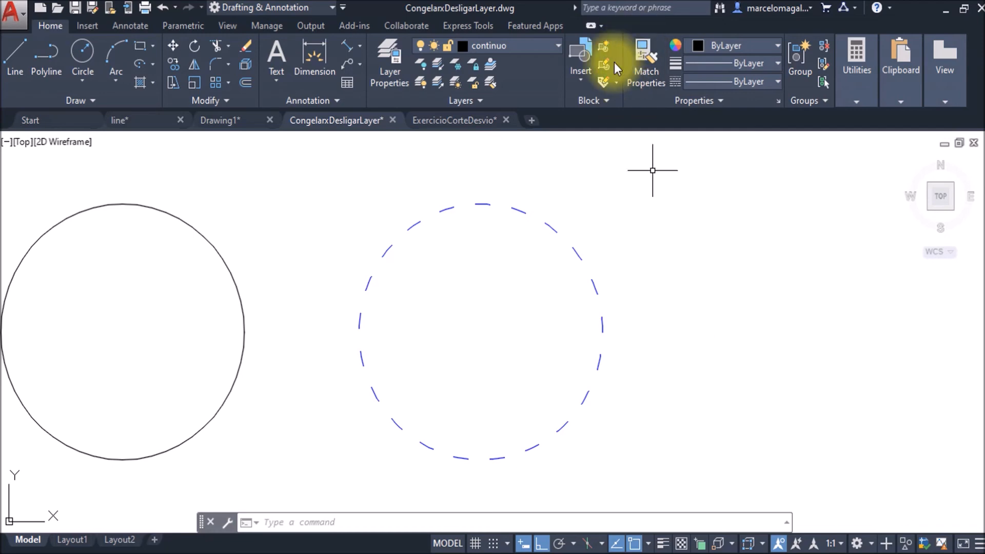
- Turn the tracoponto layer on, then toggle it off and on again to compare the space its circle occupies
{"action": "left_click", "coordinate": [558, 46]}
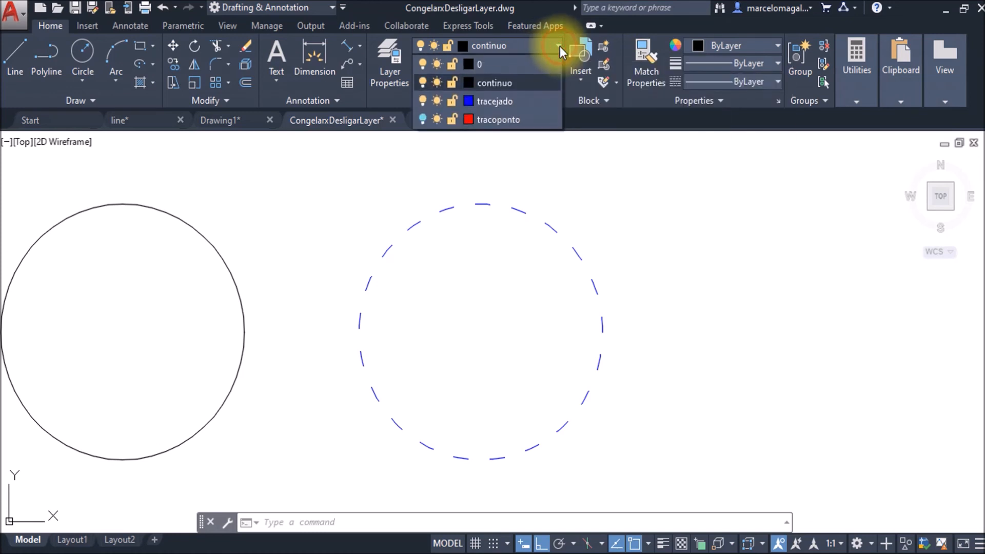
{"action": "left_click", "coordinate": [424, 119]}
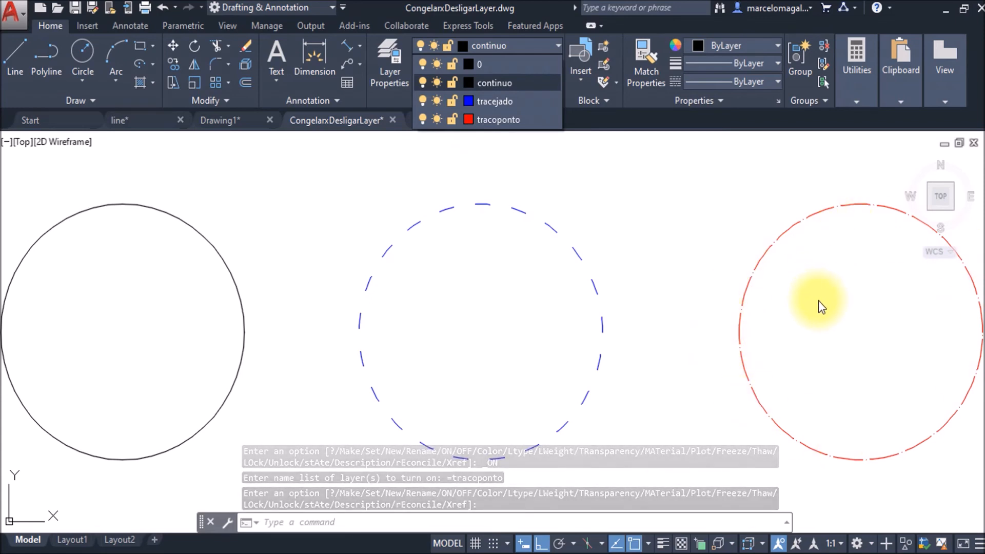
{"action": "left_click", "coordinate": [421, 119]}
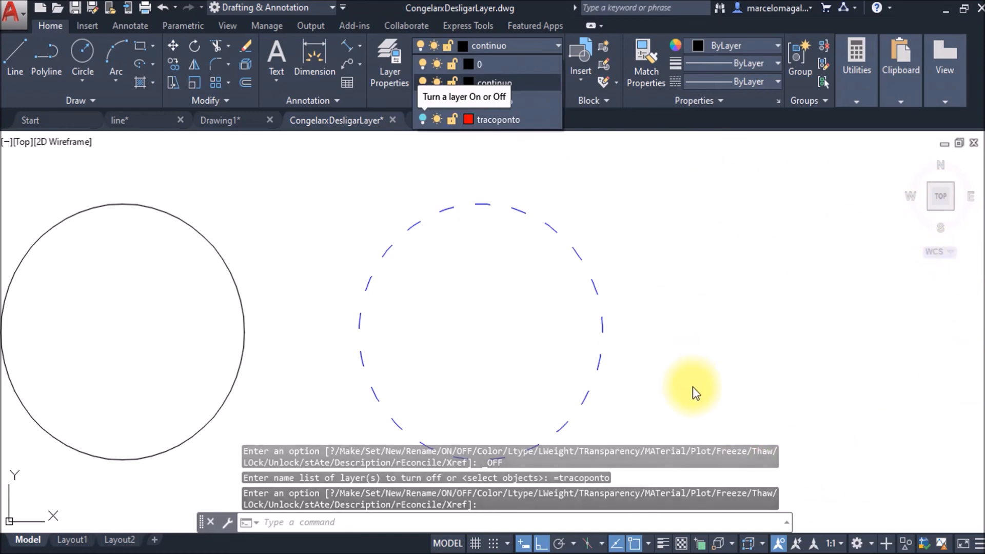
{"action": "left_click", "coordinate": [423, 120]}
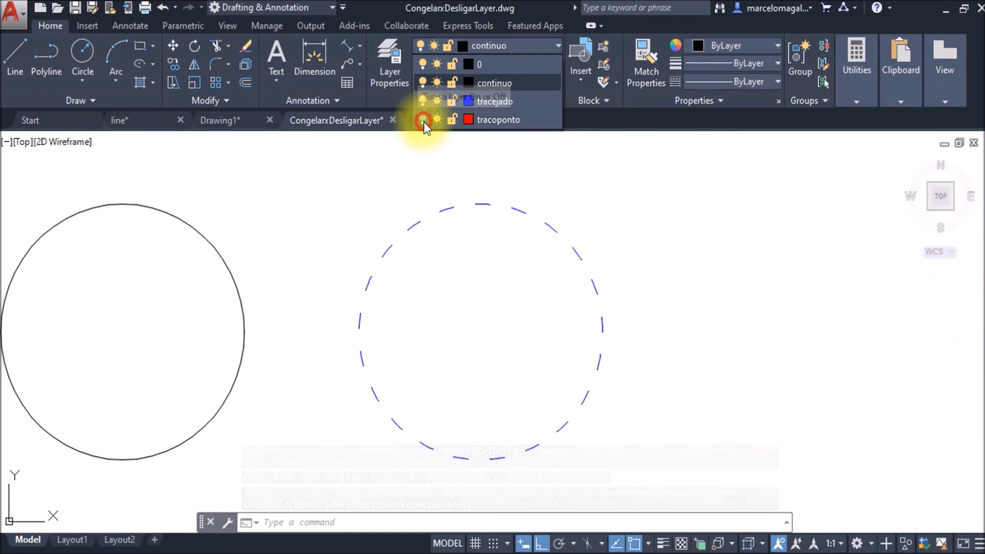
{"action": "left_click", "coordinate": [645, 235]}
- Freeze the tracoponto layer to hide the red dash-dot circle
{"action": "scroll", "coordinate": [645, 236], "scroll_direction": "down", "scroll_amount": 8}
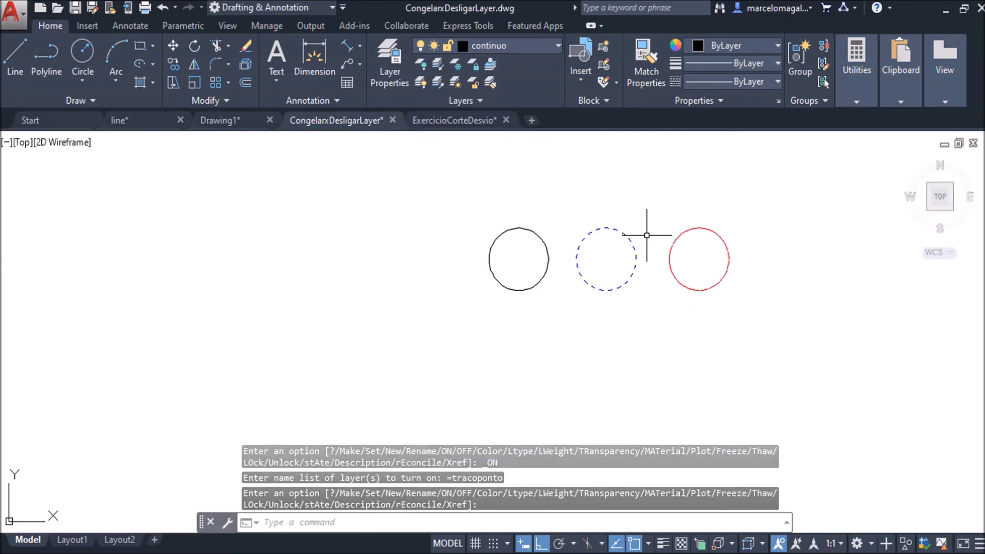
{"action": "mouse_move", "coordinate": [645, 235]}
{"action": "middle_mouse_down"}
{"action": "mouse_move", "coordinate": [560, 286]}
{"action": "mouse_move", "coordinate": [449, 311]}
{"action": "middle_mouse_up"}
{"action": "scroll", "coordinate": [471, 299], "scroll_direction": "down", "scroll_amount": 2}
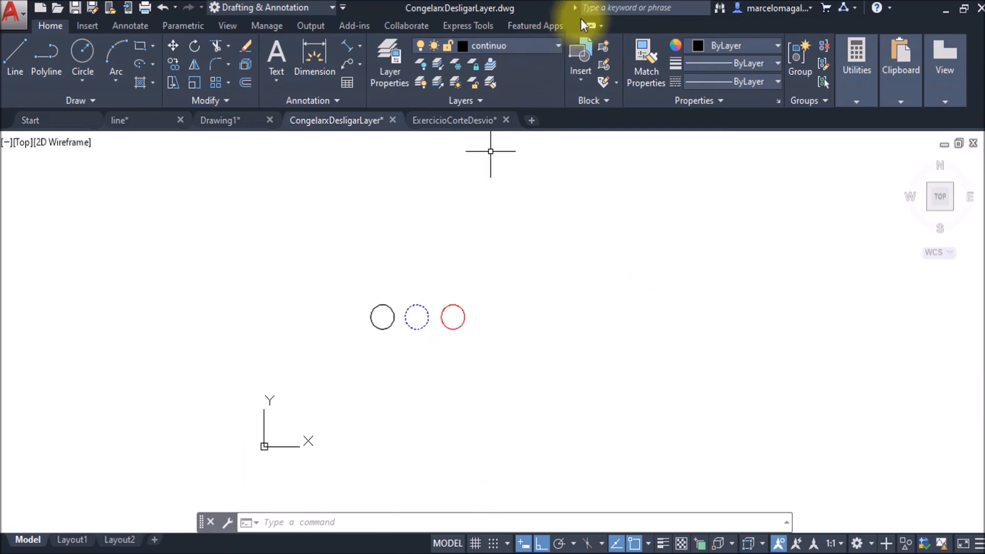
{"action": "left_click", "coordinate": [557, 43]}
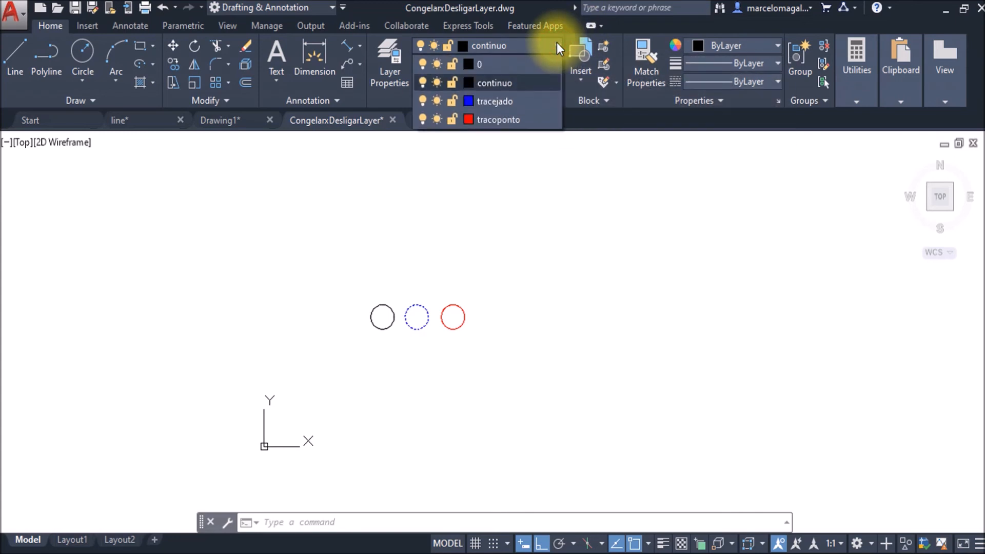
{"action": "left_click", "coordinate": [436, 120]}
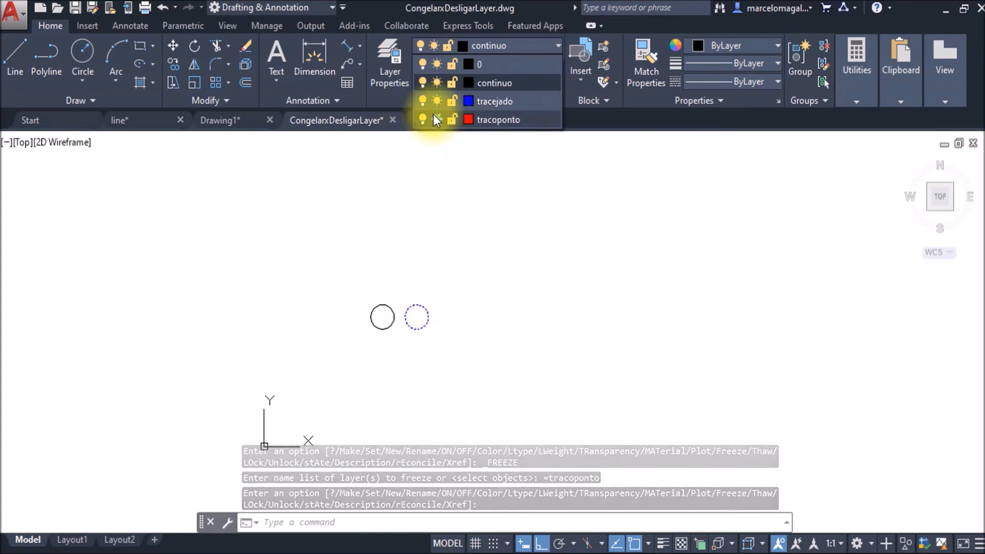
- Zoom to the drawing extents while the tracoponto layer is frozen to test whether its circle still counts
{"action": "left_click", "coordinate": [442, 394]}
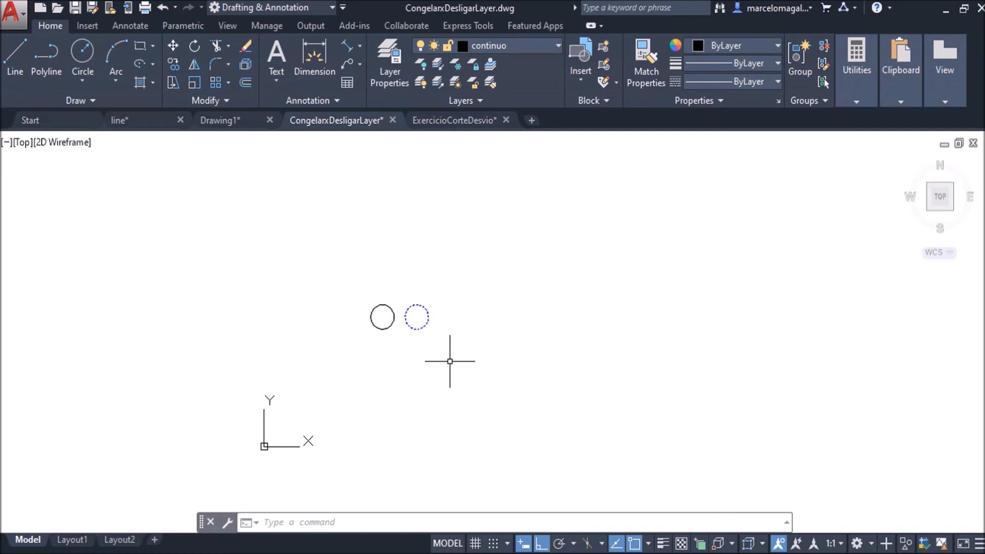
{"action": "middle_click", "coordinate": [421, 343]}
{"action": "middle_click", "coordinate": [421, 342]}
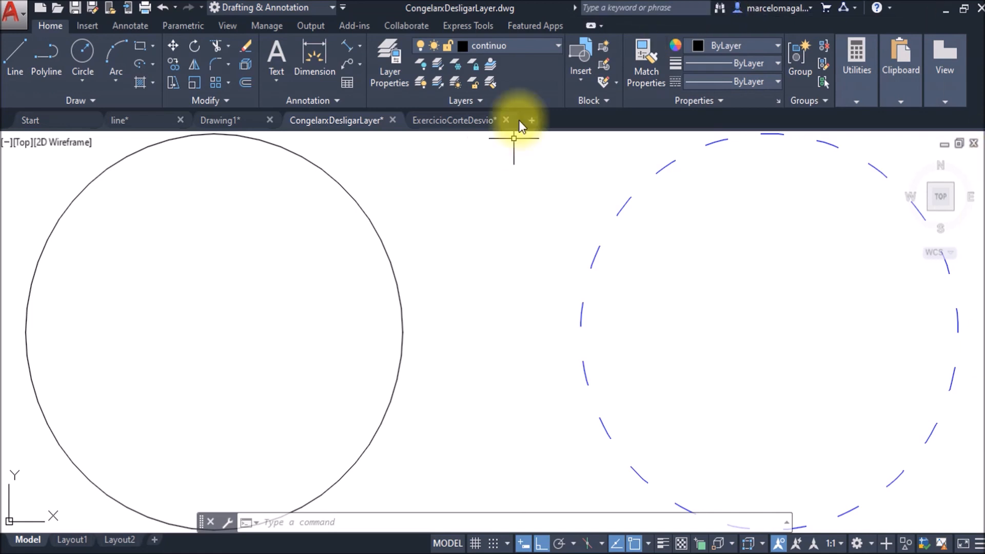
- Thaw the tracoponto layer and bring all three circles into view
{"action": "left_click", "coordinate": [558, 46]}
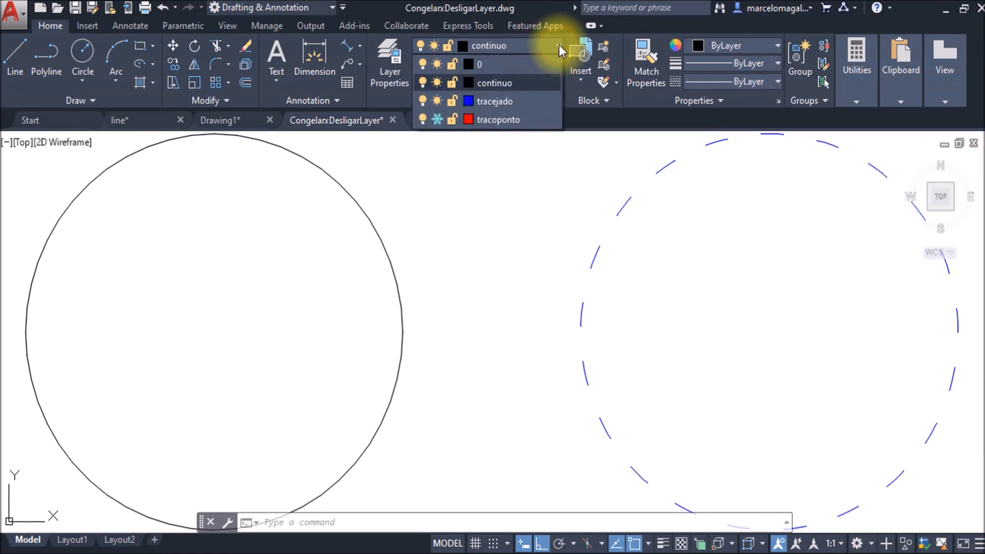
{"action": "left_click", "coordinate": [436, 119]}
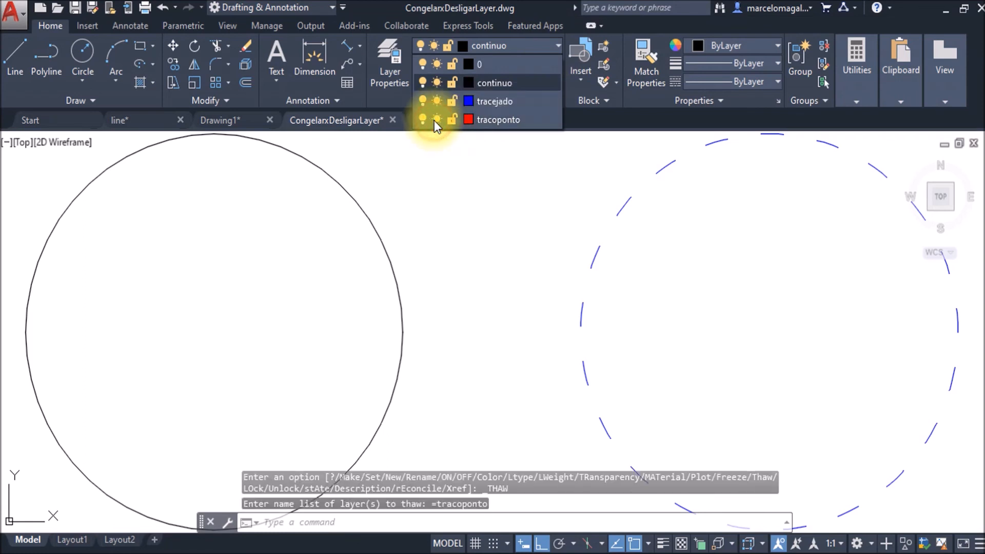
{"action": "left_click", "coordinate": [667, 276]}
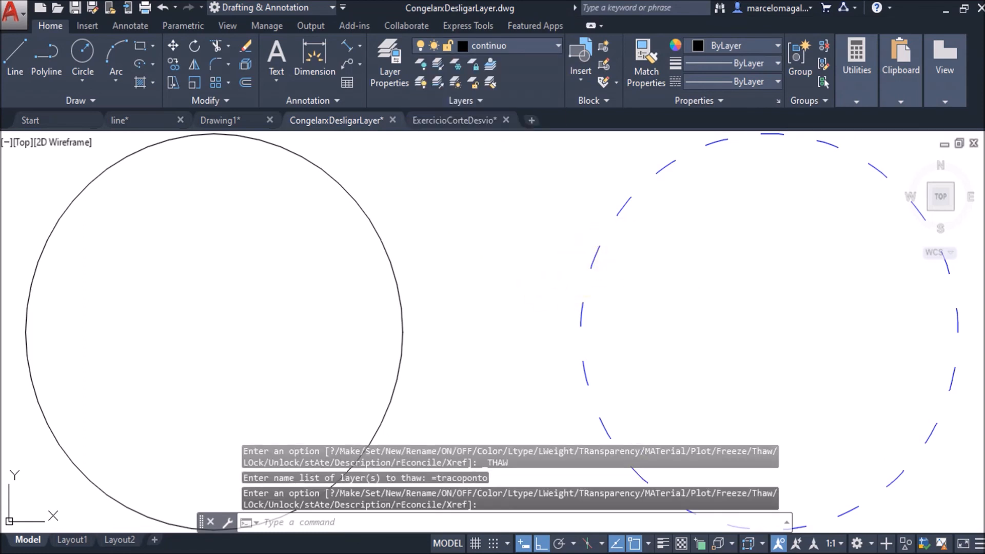
{"action": "middle_click_drag", "start_coordinate": [705, 300], "coordinate": [321, 301]}
{"action": "mouse_move", "coordinate": [791, 288]}
{"action": "middle_mouse_down"}
{"action": "mouse_move", "coordinate": [554, 325]}
{"action": "mouse_move", "coordinate": [839, 288]}
{"action": "middle_mouse_up"}
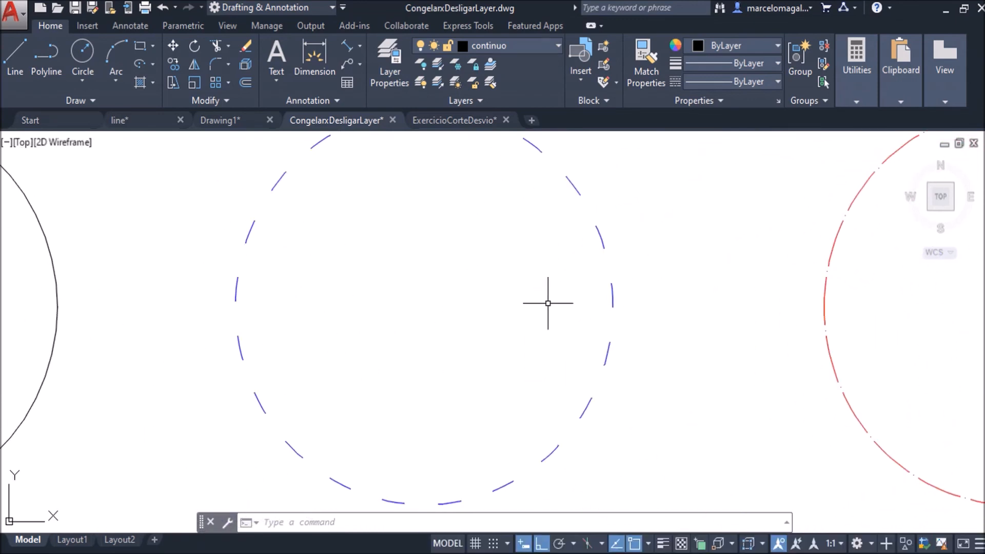
{"action": "scroll", "coordinate": [547, 304], "scroll_direction": "down", "scroll_amount": 8}
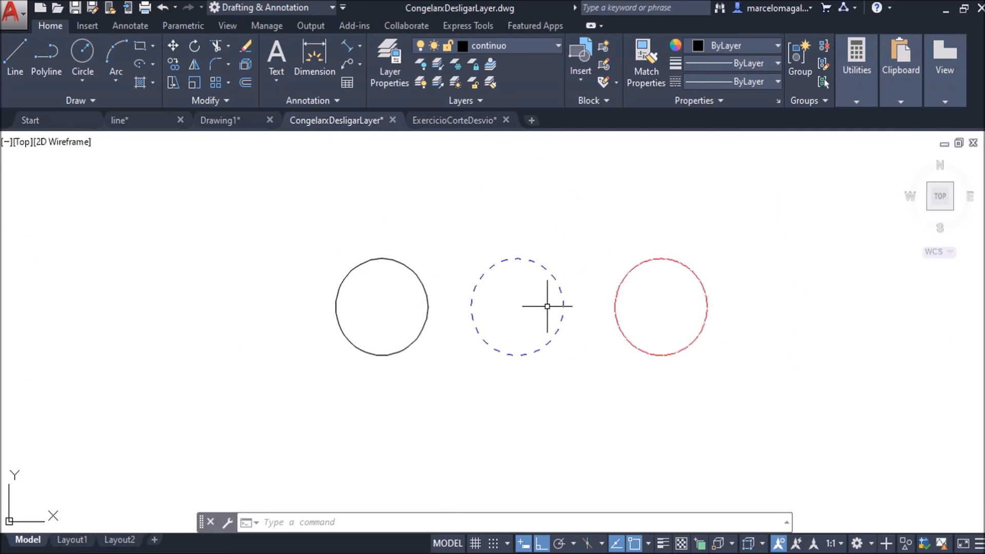
{"action": "middle_click_drag", "start_coordinate": [547, 306], "coordinate": [450, 325]}
{"action": "scroll", "coordinate": [444, 325], "scroll_direction": "down", "scroll_amount": 3}
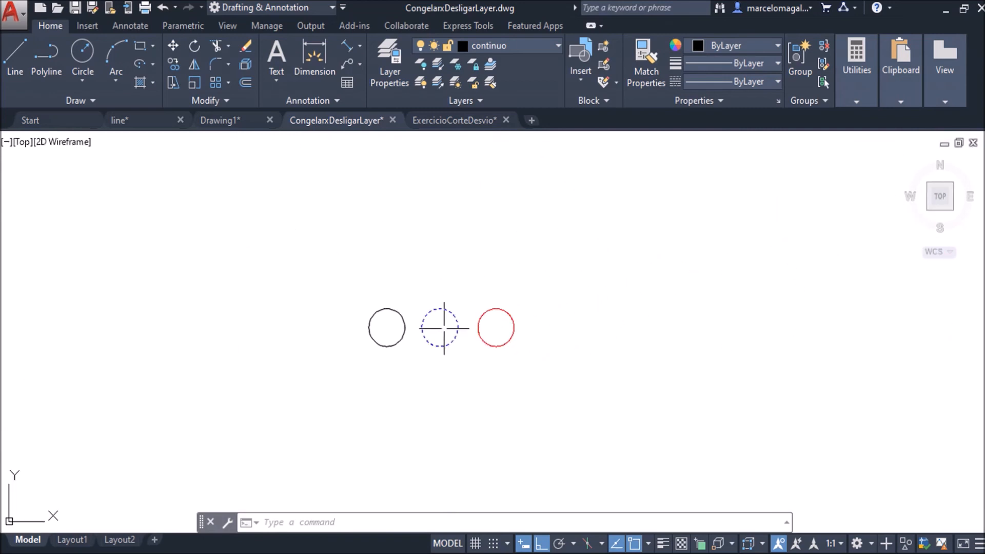
- Turn off the tracoponto layer and zoom to the drawing extents for comparison with the frozen state
{"action": "left_click", "coordinate": [558, 45]}
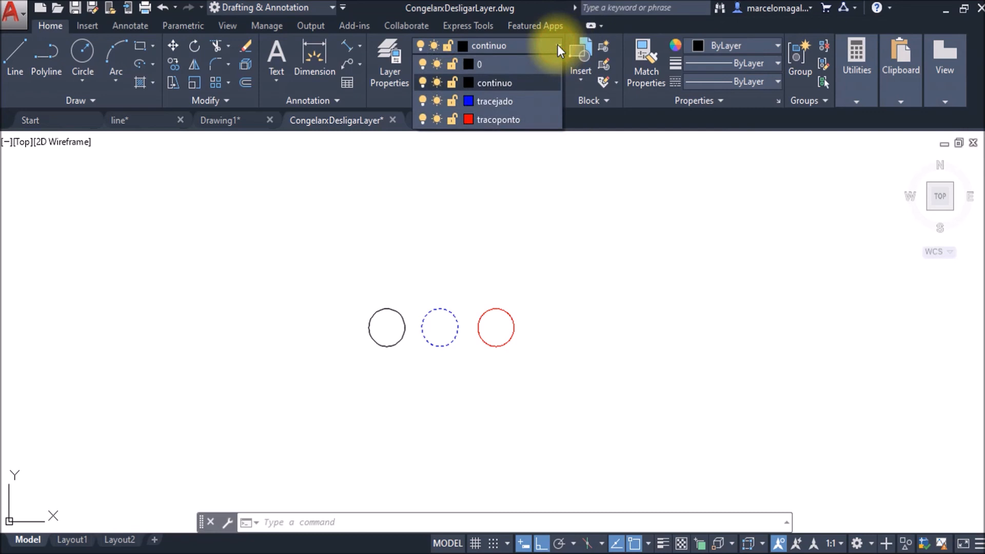
{"action": "left_click", "coordinate": [422, 118]}
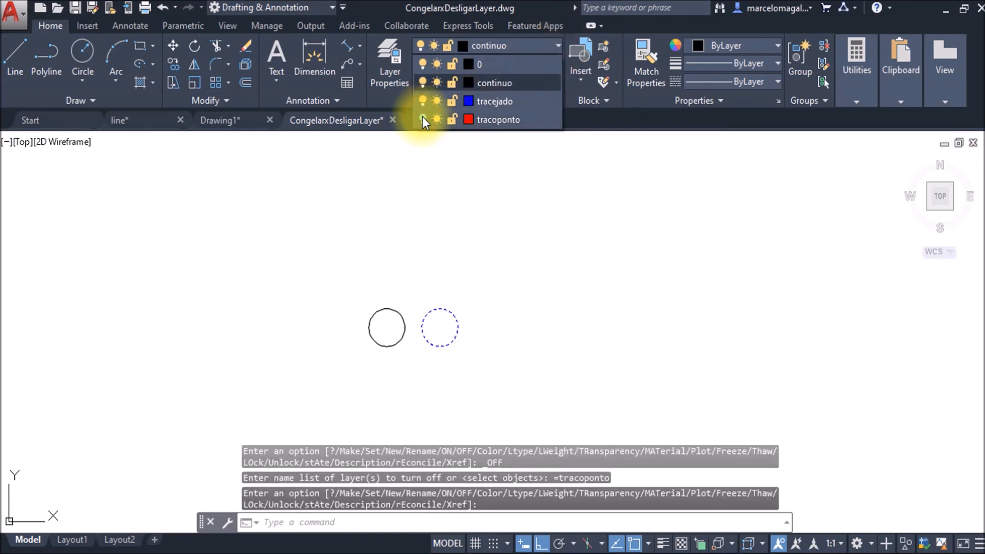
{"action": "middle_click", "coordinate": [514, 329]}
{"action": "middle_click", "coordinate": [514, 328]}
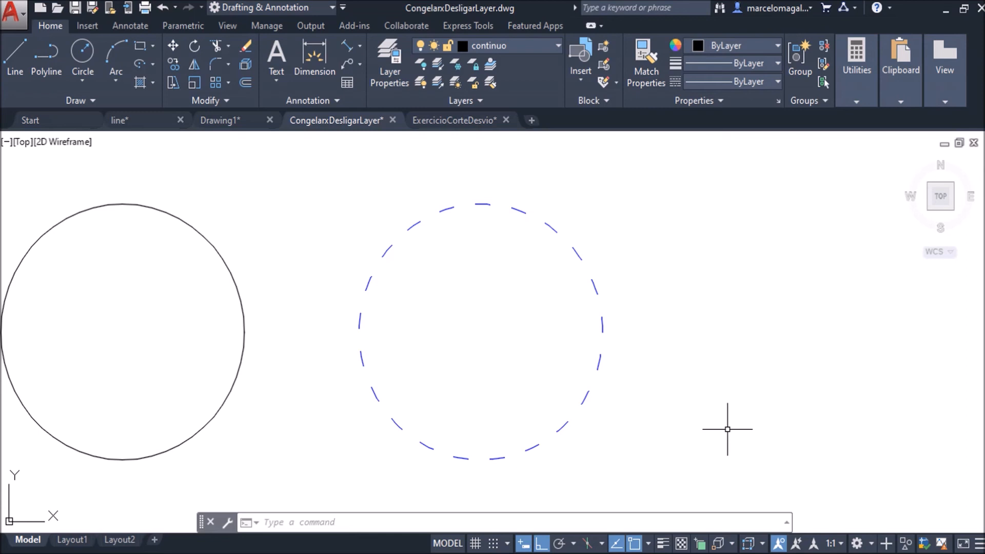
- Turn the tracoponto layer back on in model space
{"action": "left_click", "coordinate": [558, 46]}
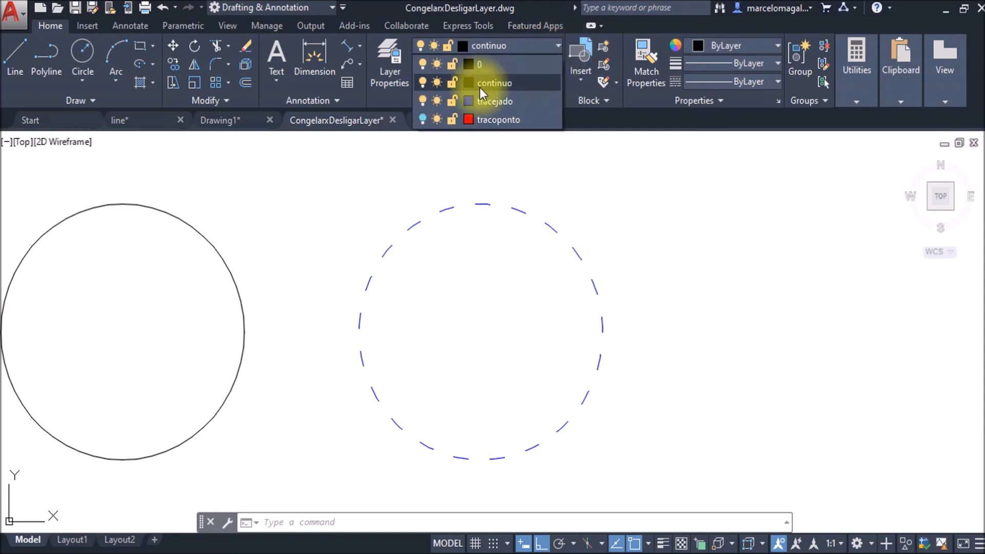
{"action": "left_click", "coordinate": [422, 120]}
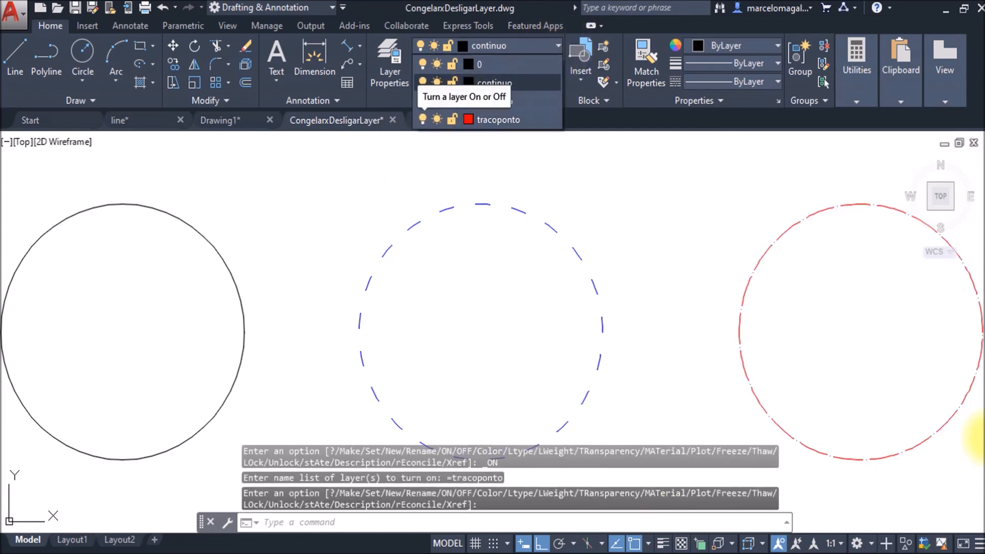
{"action": "left_click", "coordinate": [759, 329]}
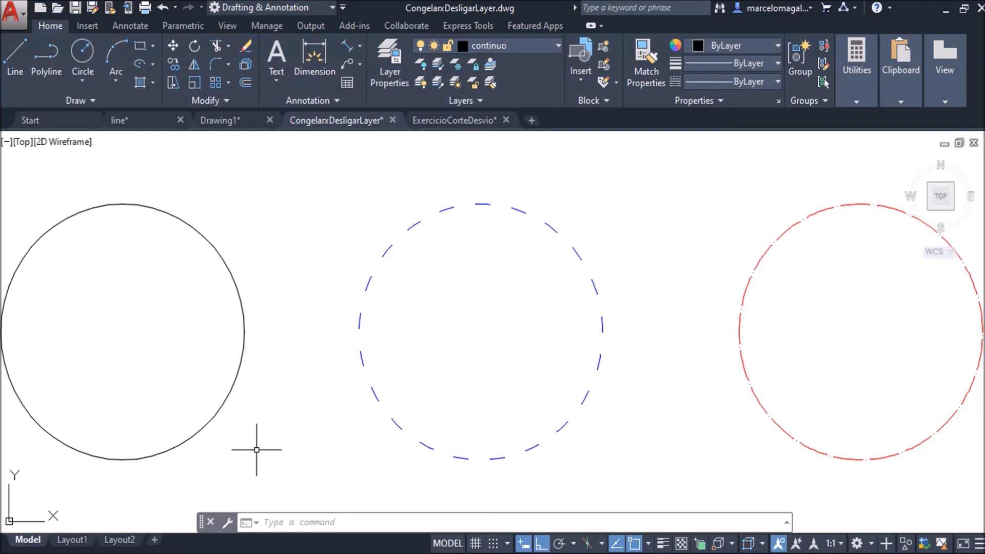
- Open Layout1 and turn off the tracoponto layer to hide the red circle in every viewport
{"action": "left_click", "coordinate": [84, 546]}
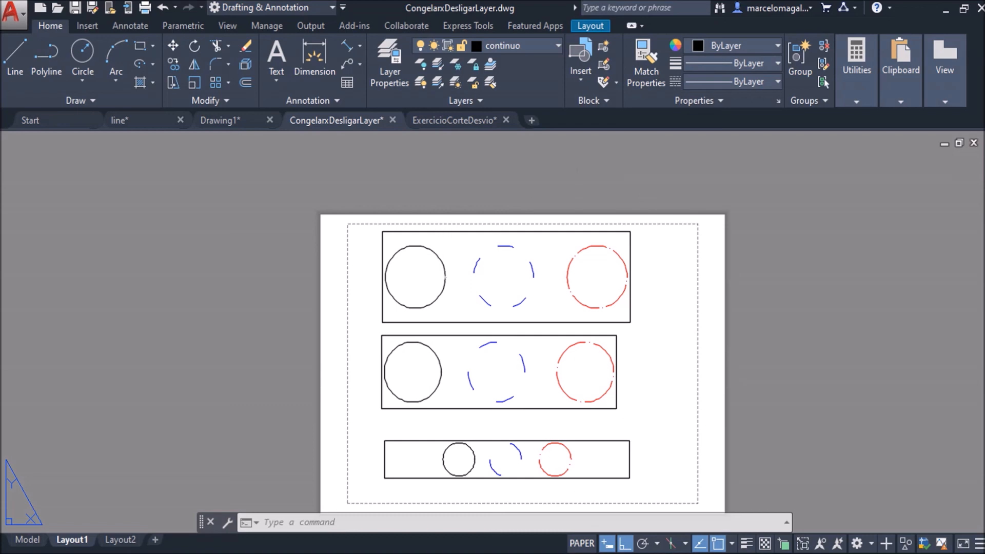
{"action": "left_click", "coordinate": [557, 47]}
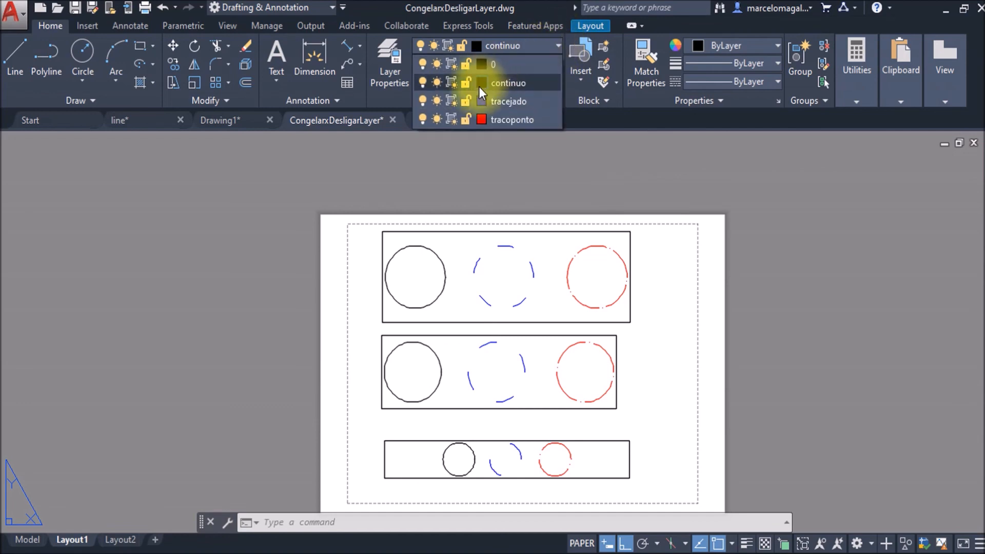
{"action": "left_click", "coordinate": [422, 119]}
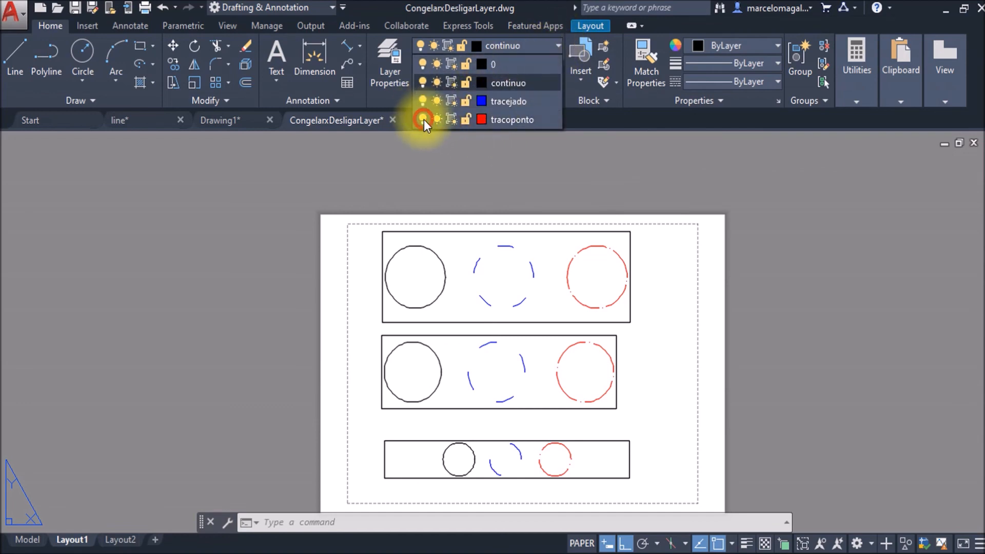
{"action": "left_click", "coordinate": [774, 276]}
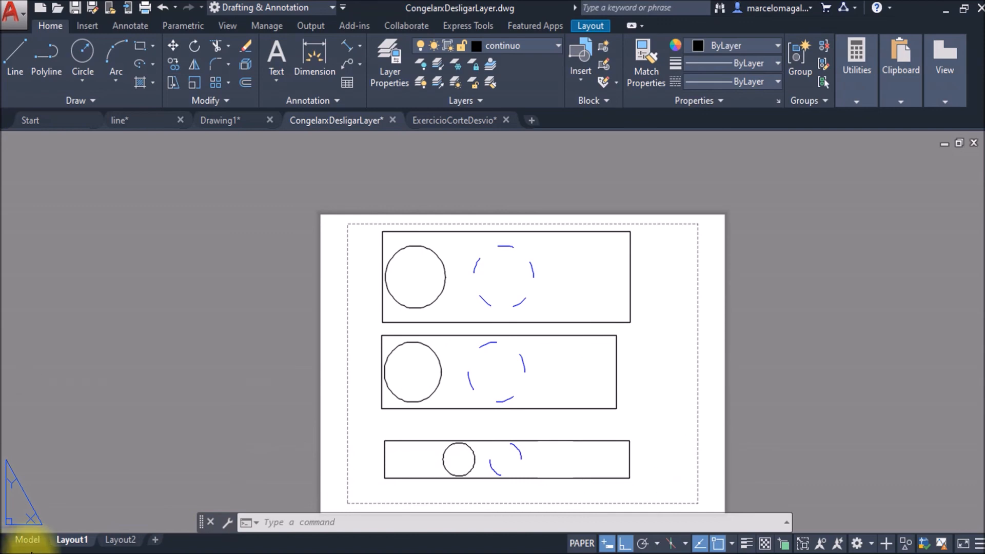
- Check the effect of the switched-off layer in model space, return to Layout1 and turn tracoponto back on
{"action": "left_click", "coordinate": [27, 539]}
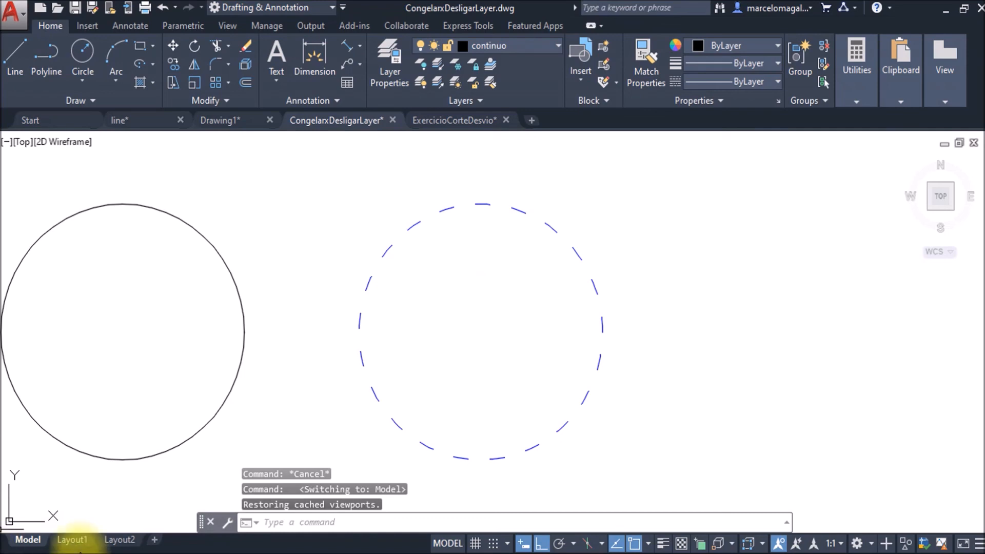
{"action": "left_click", "coordinate": [76, 542]}
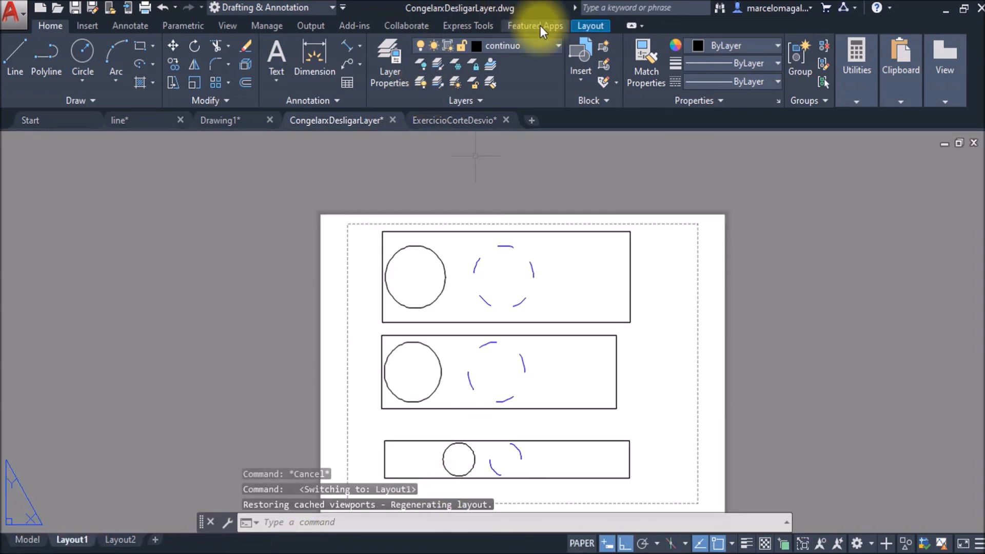
{"action": "left_click", "coordinate": [558, 45]}
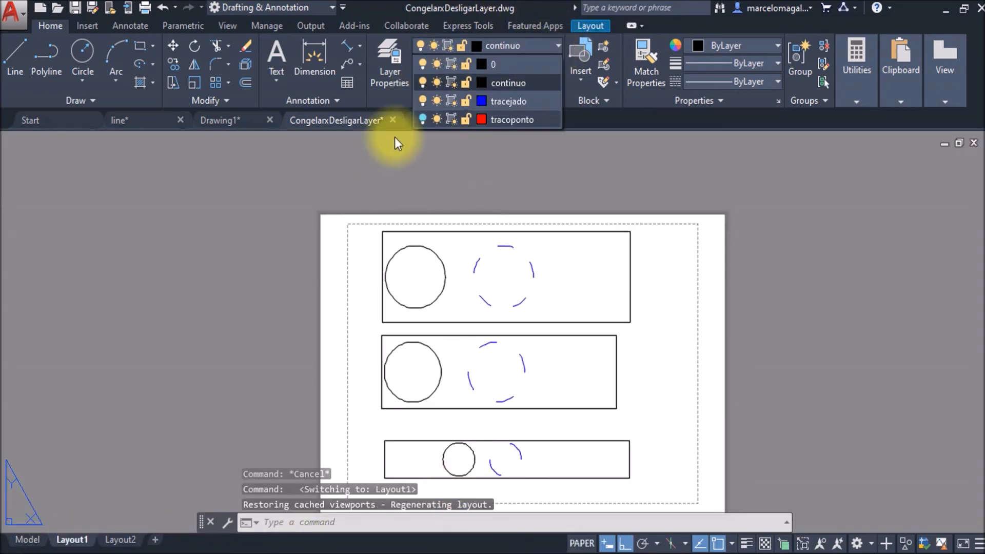
{"action": "left_click", "coordinate": [421, 122]}
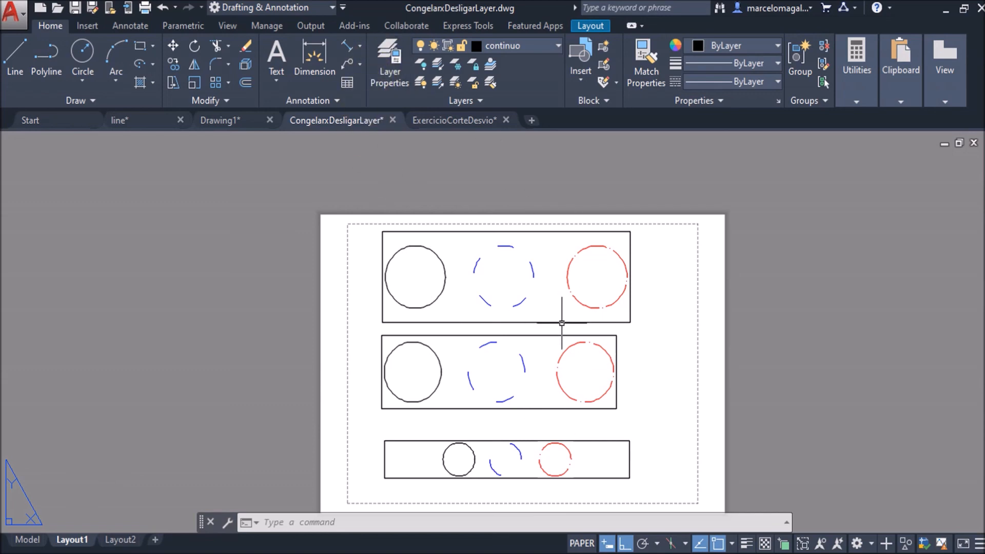
- Freeze the tracoponto layer only in Layout1's uppermost viewport and compare the layout with model space
{"action": "double_click", "coordinate": [536, 309]}
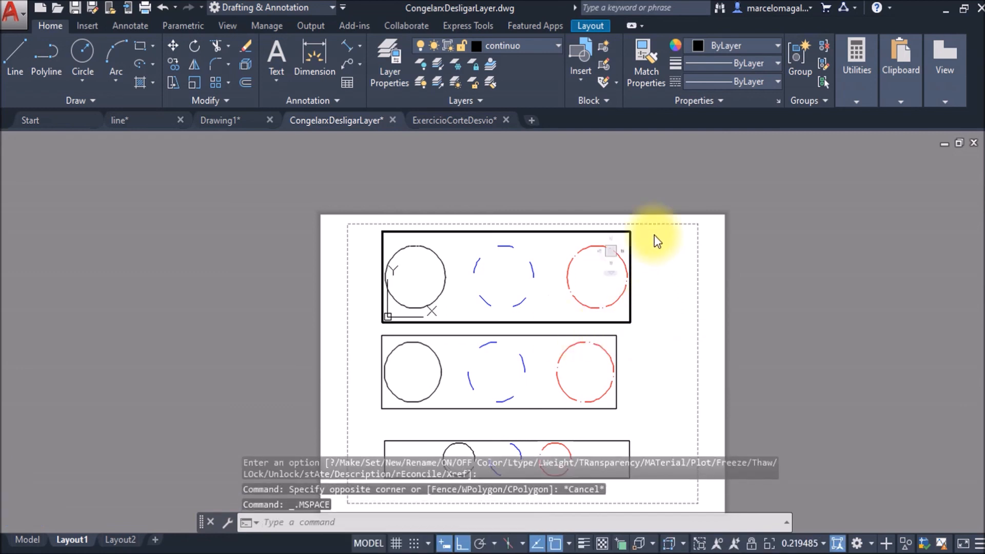
{"action": "left_click", "coordinate": [388, 51]}
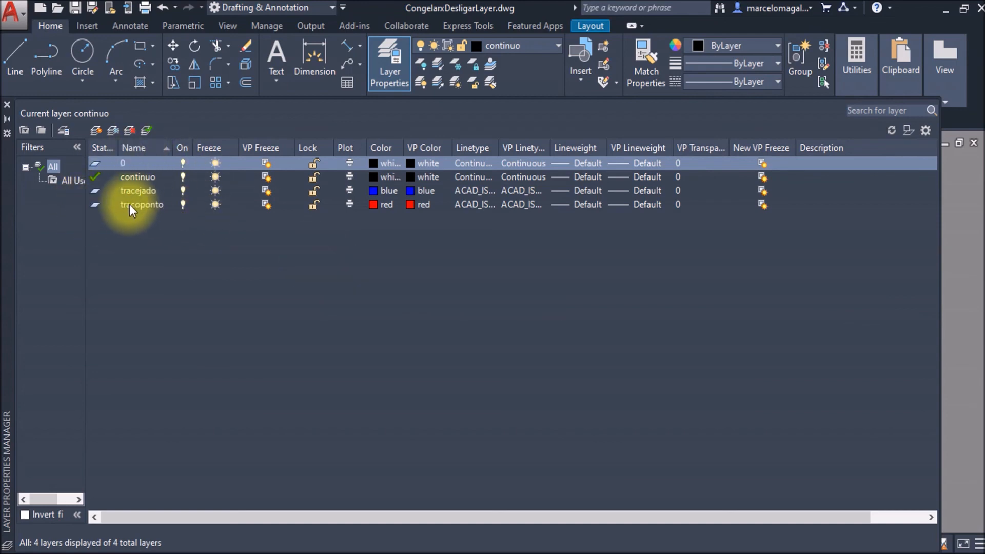
{"action": "left_click", "coordinate": [263, 204]}
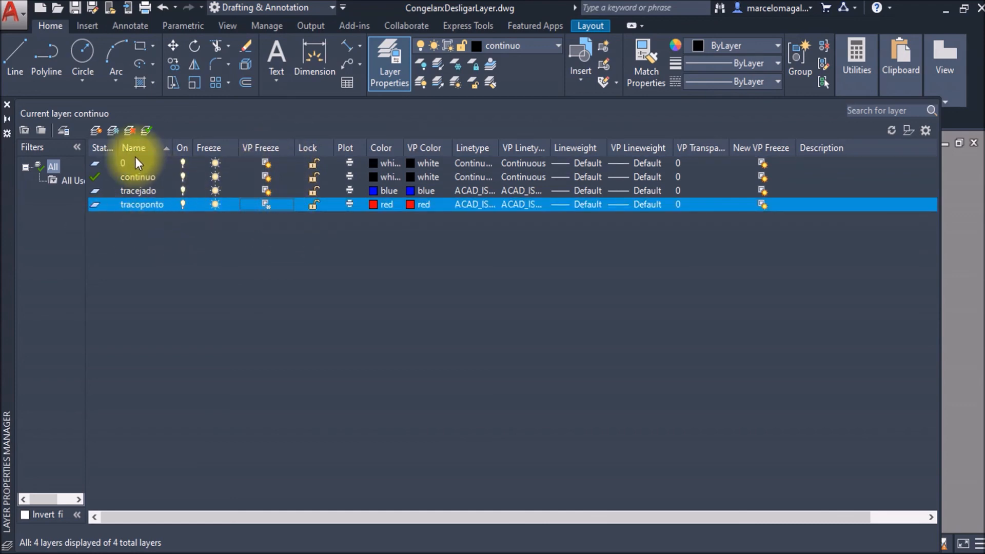
{"action": "left_click", "coordinate": [7, 104]}
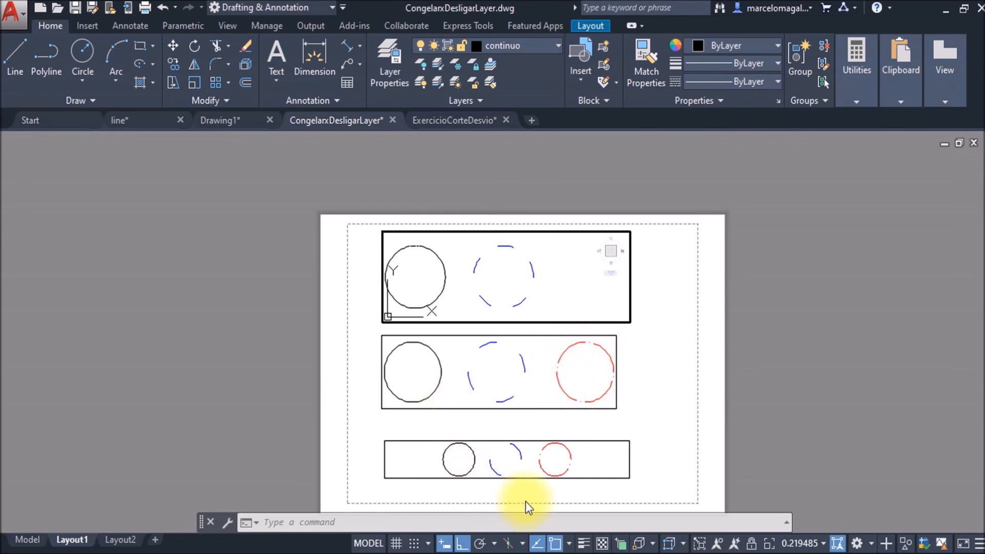
{"action": "double_click", "coordinate": [779, 346]}
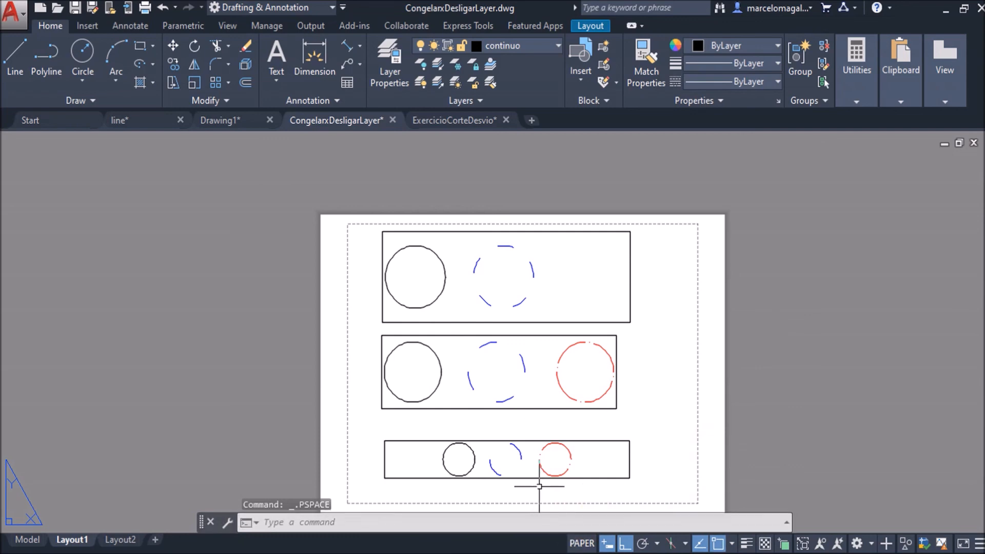
{"action": "left_click", "coordinate": [28, 539]}
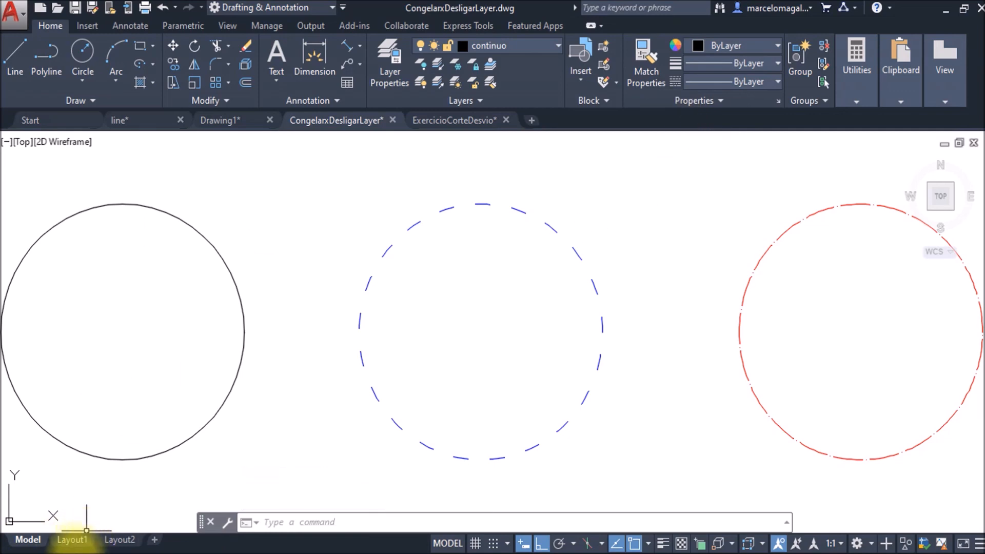
{"action": "left_click", "coordinate": [73, 540]}
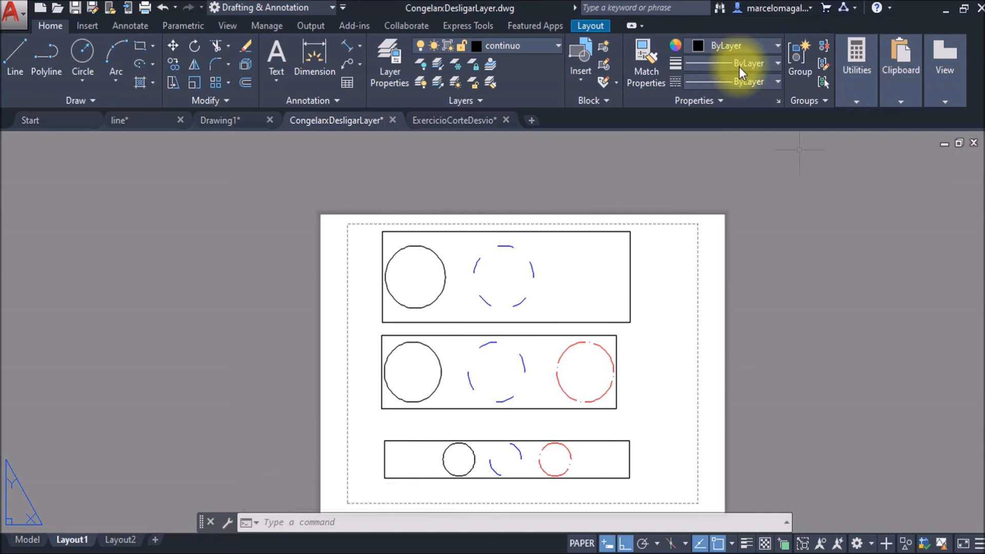
- Switch to the ExercicioCorteDesvio drawing and examine its model-space views and the A4ret and A4paisagem layouts
{"action": "left_click", "coordinate": [470, 125]}
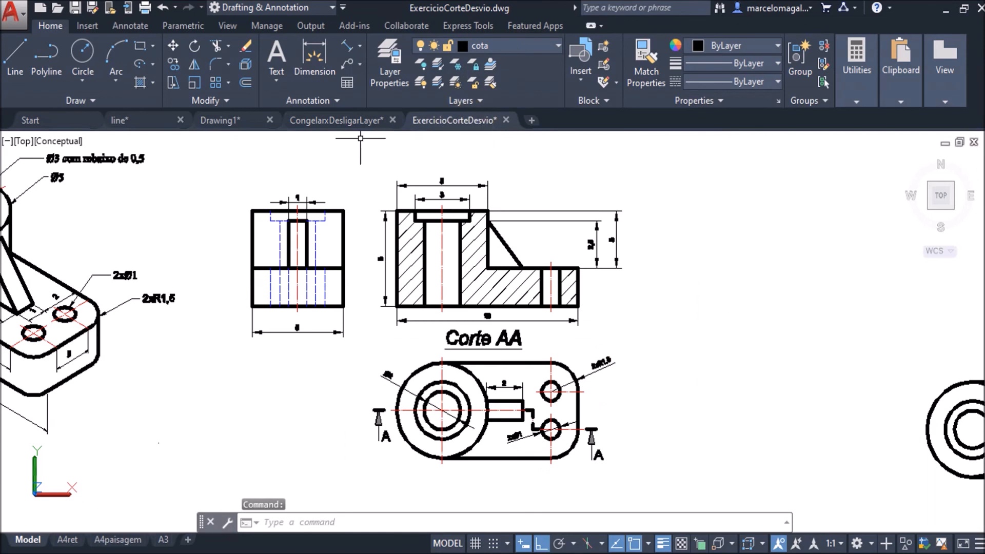
{"action": "middle_click_drag", "start_coordinate": [551, 285], "coordinate": [589, 294]}
{"action": "mouse_move", "coordinate": [511, 297]}
{"action": "middle_mouse_down"}
{"action": "mouse_move", "coordinate": [739, 283]}
{"action": "mouse_move", "coordinate": [683, 262]}
{"action": "mouse_move", "coordinate": [674, 195]}
{"action": "mouse_move", "coordinate": [697, 301]}
{"action": "middle_mouse_up"}
{"action": "scroll", "coordinate": [683, 262], "scroll_direction": "up", "scroll_amount": 2}
{"action": "mouse_move", "coordinate": [120, 206]}
{"action": "middle_mouse_down"}
{"action": "mouse_move", "coordinate": [203, 299]}
{"action": "mouse_move", "coordinate": [168, 173]}
{"action": "middle_mouse_up"}
{"action": "mouse_move", "coordinate": [538, 396]}
{"action": "middle_mouse_down"}
{"action": "mouse_move", "coordinate": [444, 399]}
{"action": "mouse_move", "coordinate": [393, 420]}
{"action": "middle_mouse_up"}
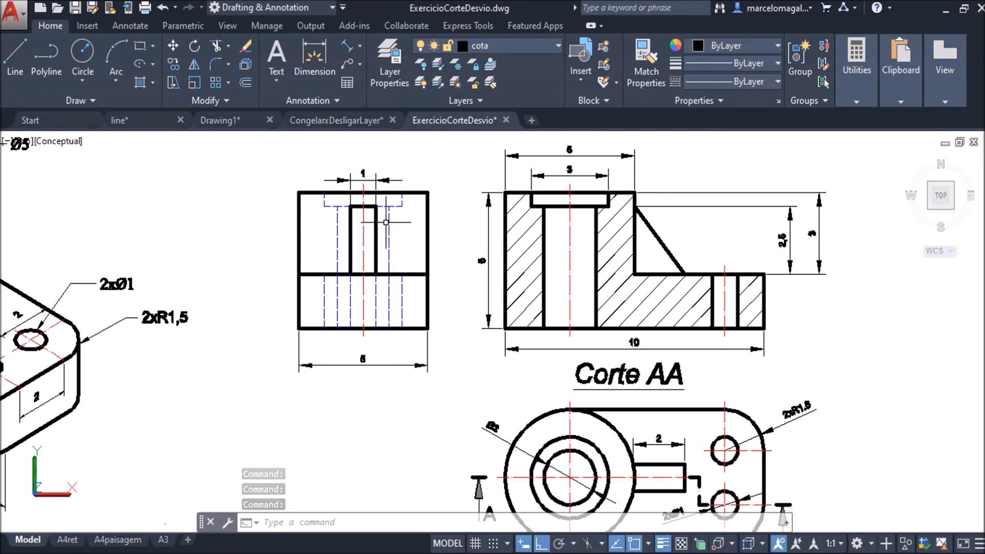
{"action": "scroll", "coordinate": [715, 385], "scroll_direction": "down", "scroll_amount": 2}
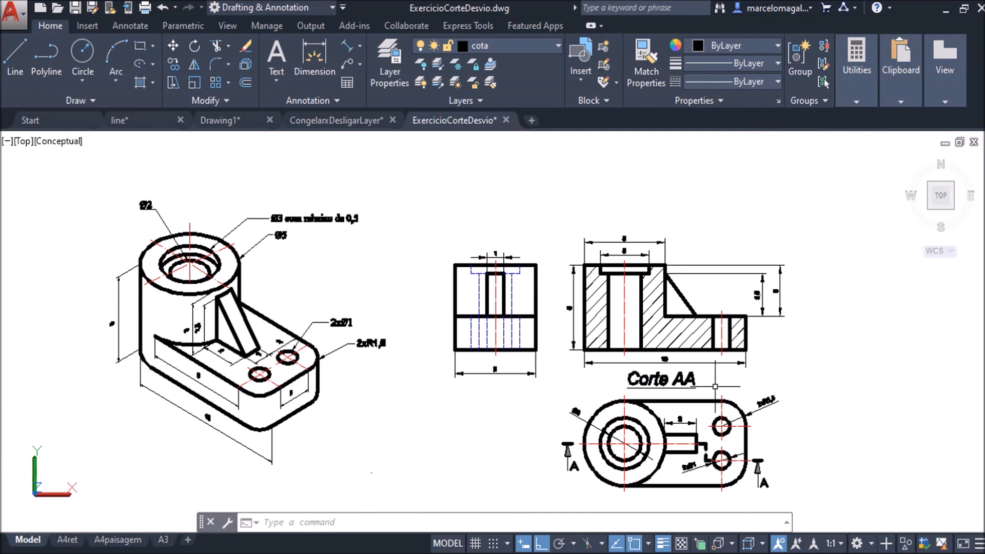
{"action": "middle_click_drag", "start_coordinate": [487, 345], "coordinate": [442, 335]}
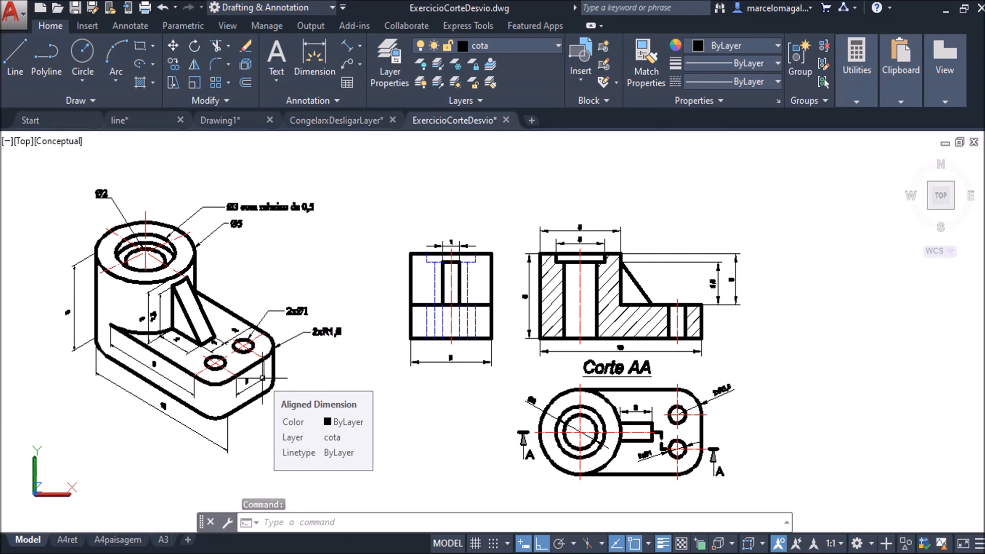
{"action": "left_click", "coordinate": [69, 539]}
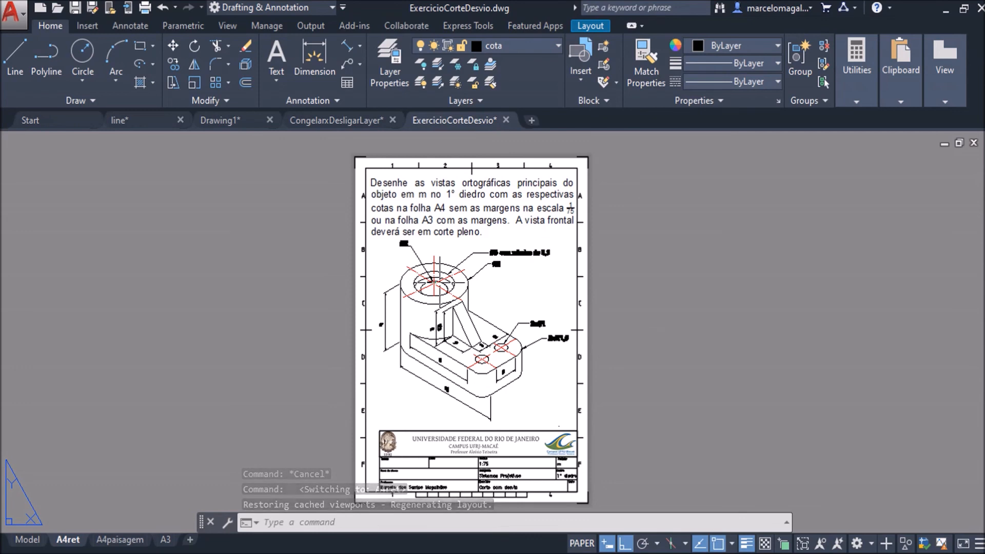
{"action": "left_click", "coordinate": [118, 539]}
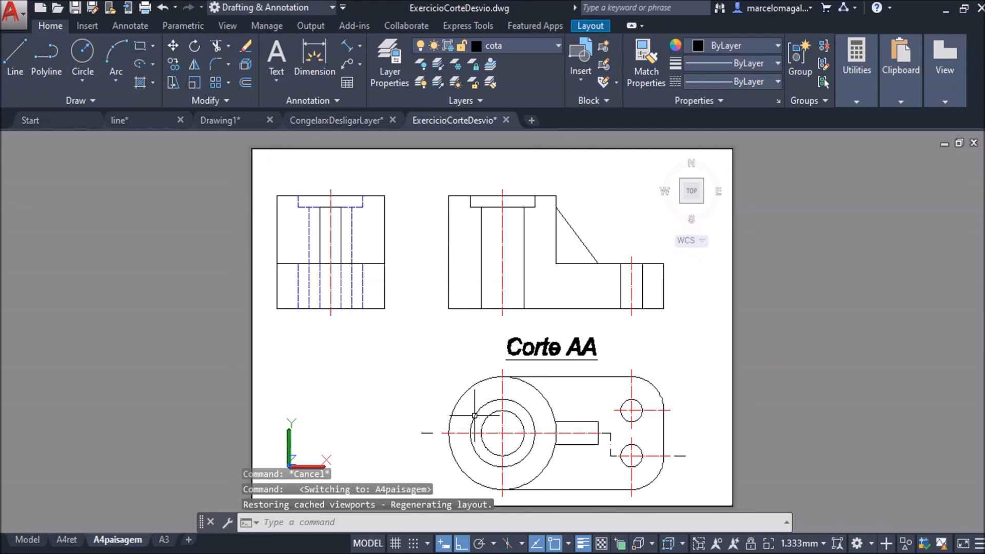
- Compare the A3 and A4ret layouts with model space, and return to the A4paisagem layout
{"action": "left_click", "coordinate": [173, 542]}
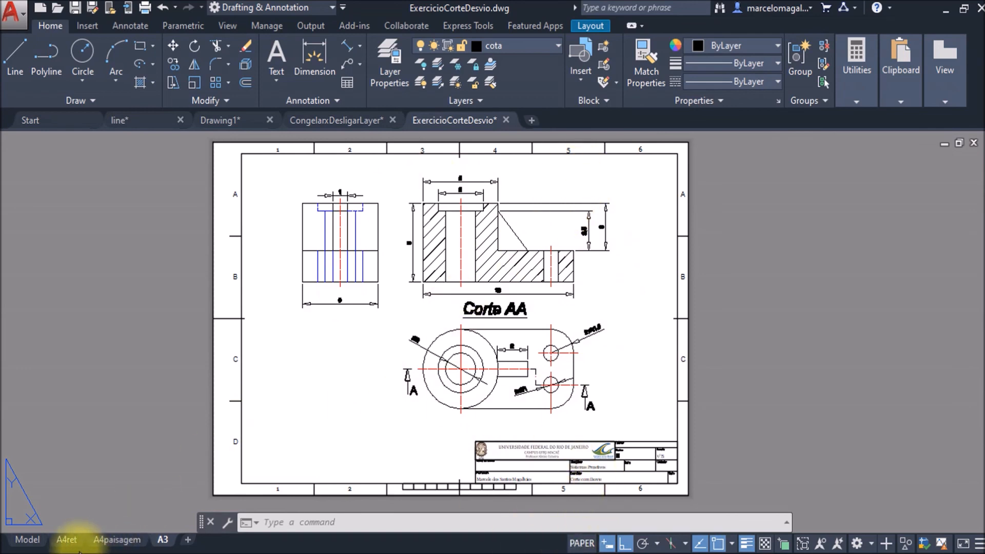
{"action": "left_click", "coordinate": [67, 539]}
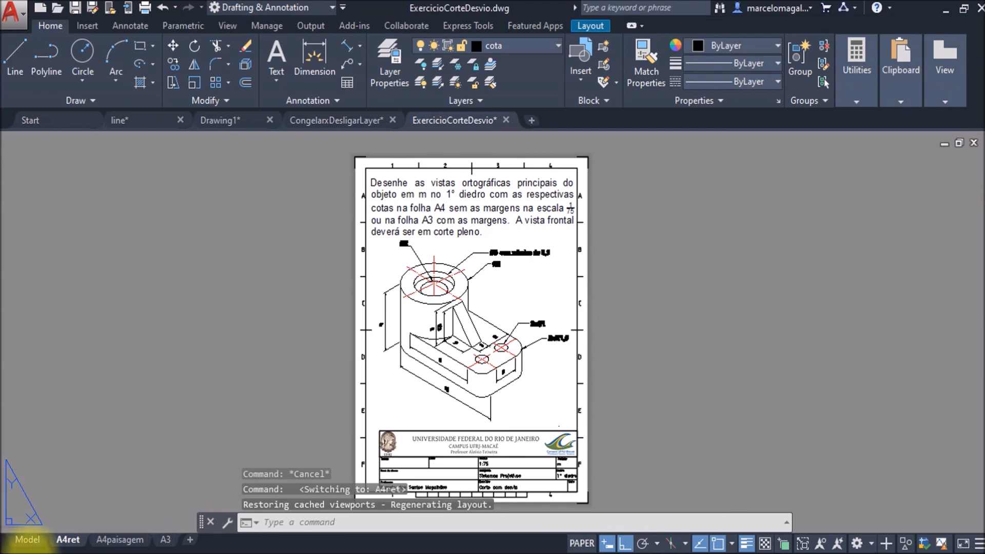
{"action": "left_click", "coordinate": [27, 531]}
{"action": "mouse_move", "coordinate": [29, 543]}
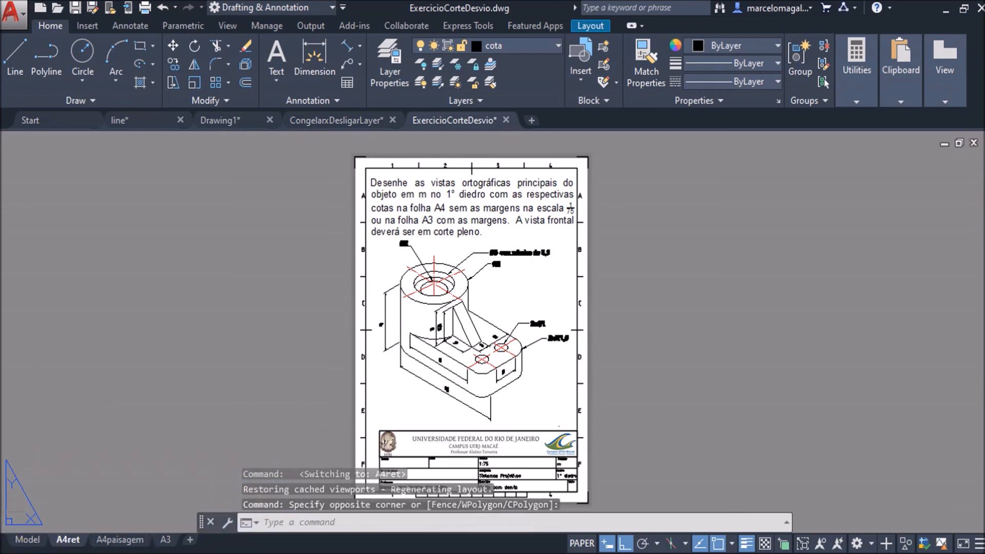
{"action": "left_click", "coordinate": [28, 539]}
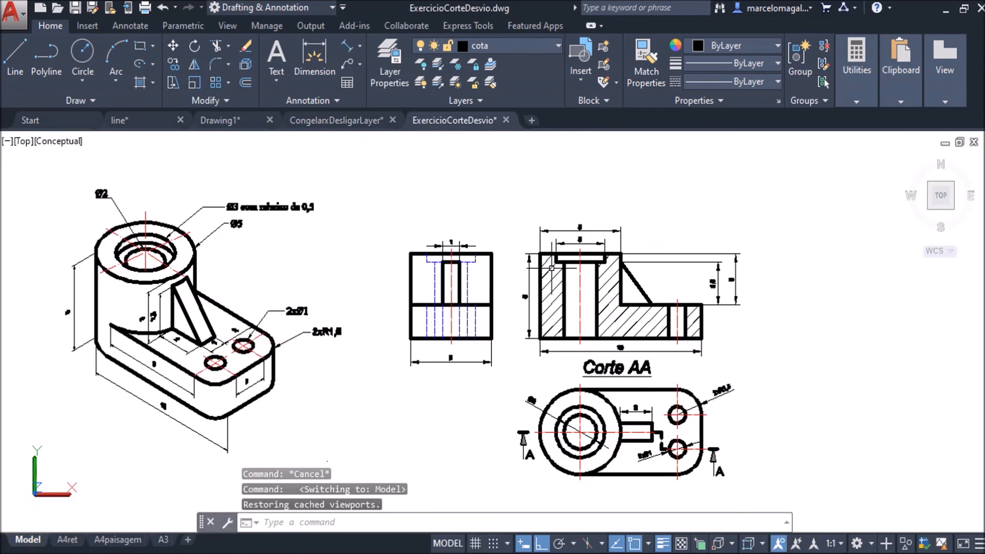
{"action": "left_click", "coordinate": [169, 541]}
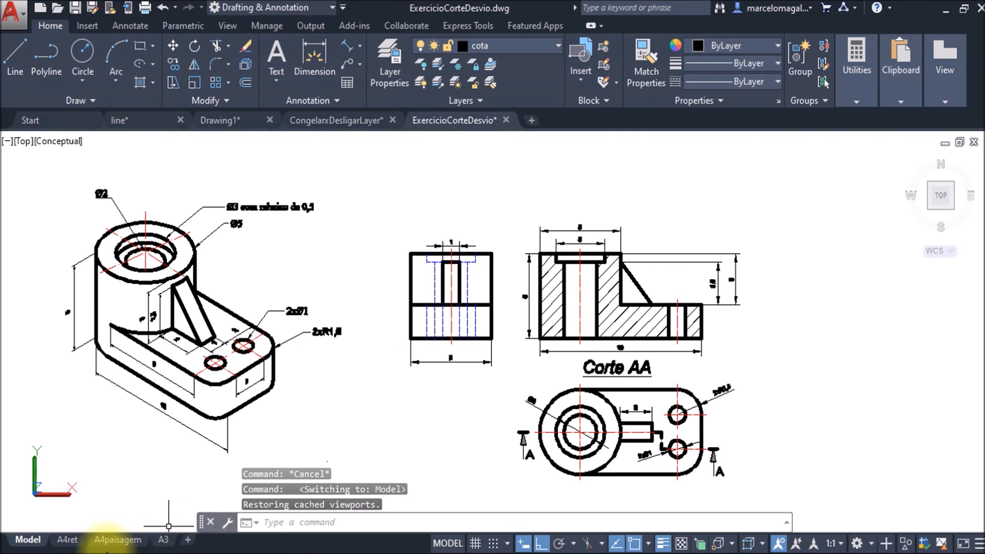
{"action": "mouse_move", "coordinate": [123, 543]}
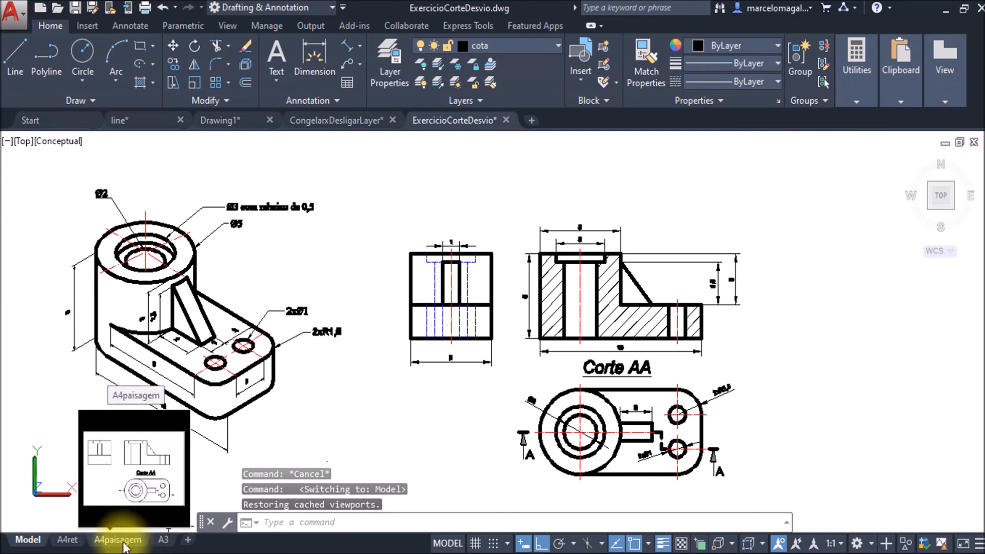
{"action": "left_click", "coordinate": [123, 542]}
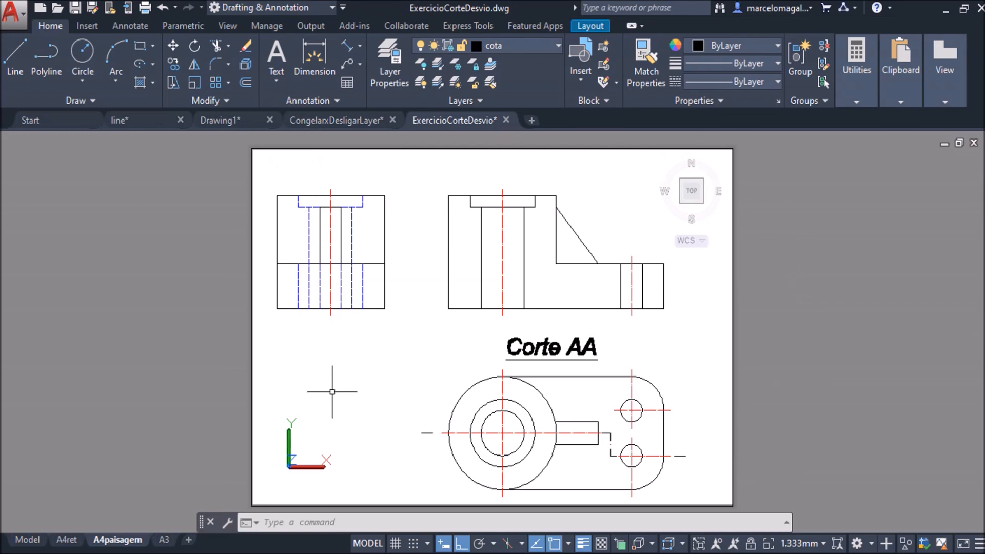
{"action": "left_click", "coordinate": [350, 373]}
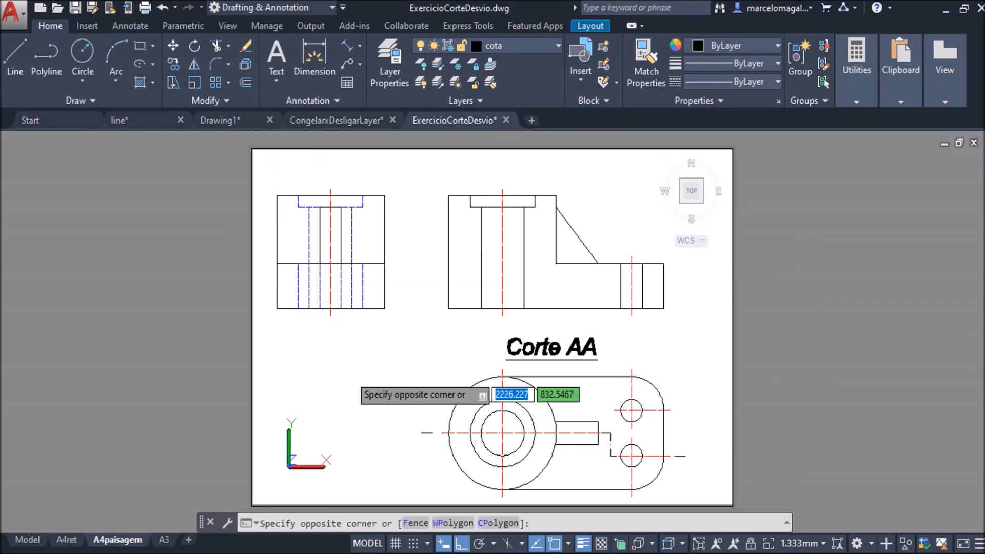
{"action": "left_click", "coordinate": [296, 416]}
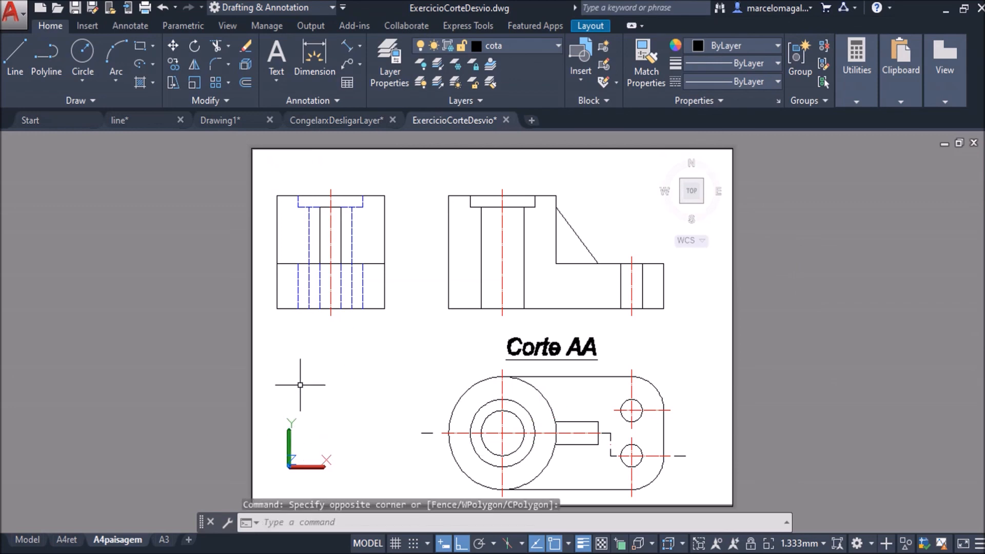
{"action": "left_click", "coordinate": [687, 382]}
{"action": "left_click", "coordinate": [687, 381]}
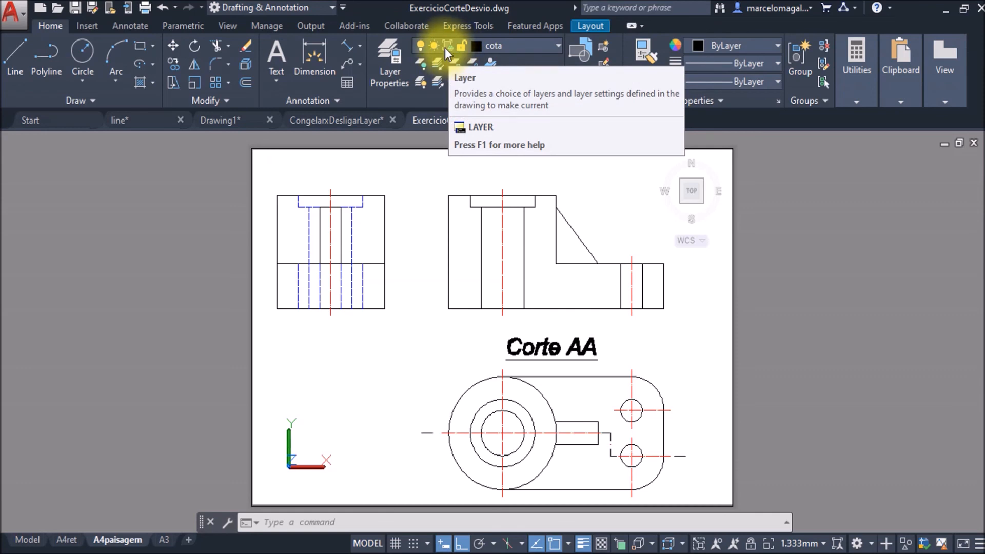
- Check the layer properties, thaw the cota layer in the A4paisagem layout's current viewport and return to paper space
{"action": "left_click", "coordinate": [384, 61]}
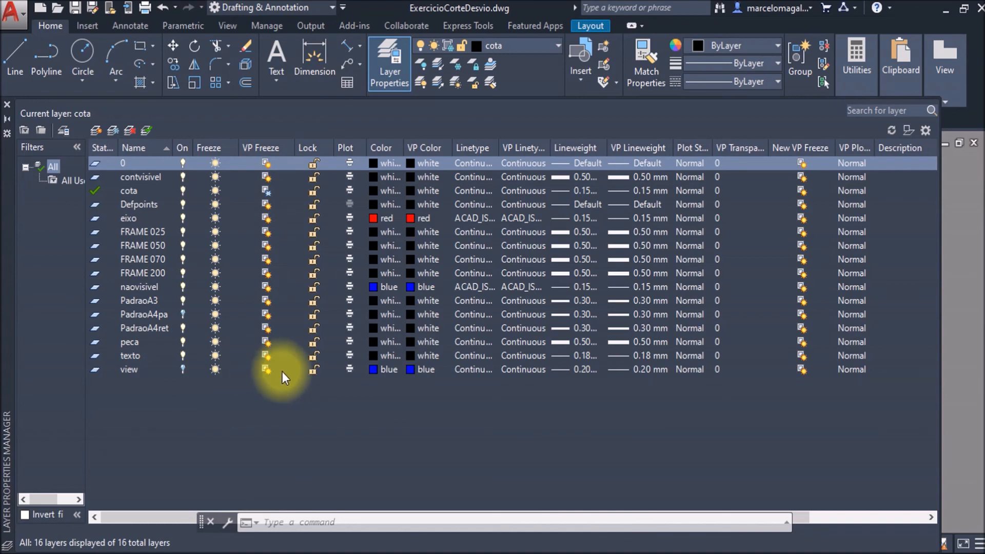
{"action": "left_click", "coordinate": [5, 103]}
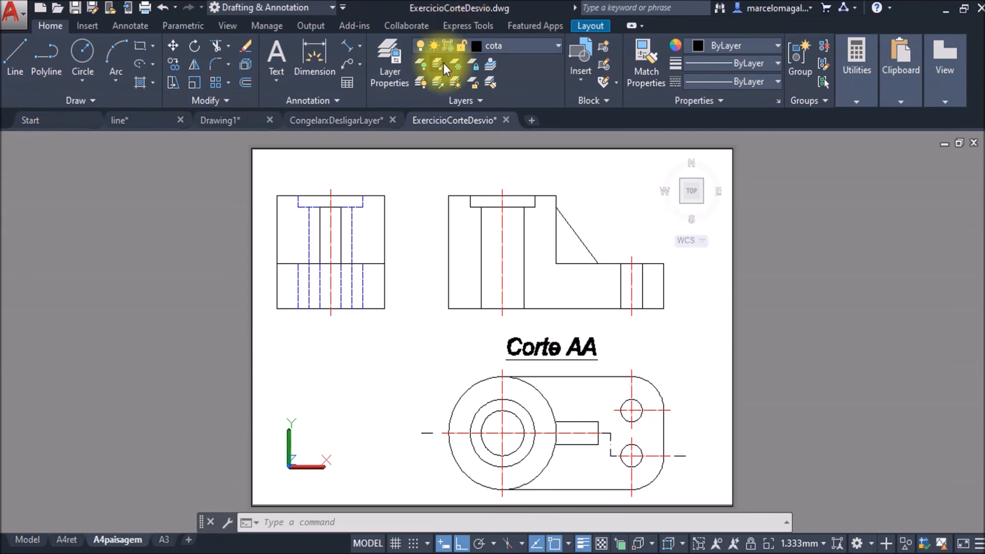
{"action": "left_click", "coordinate": [450, 44]}
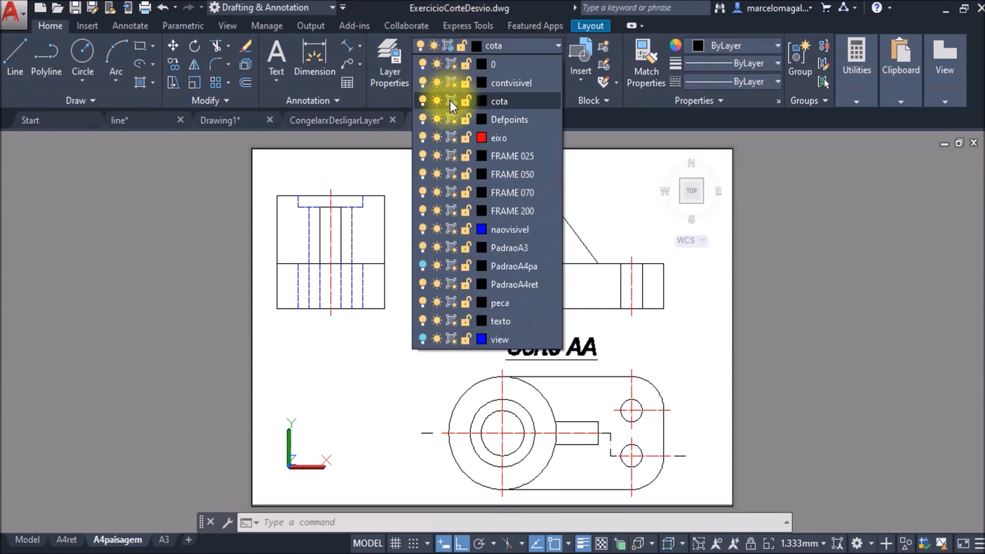
{"action": "left_click", "coordinate": [450, 101]}
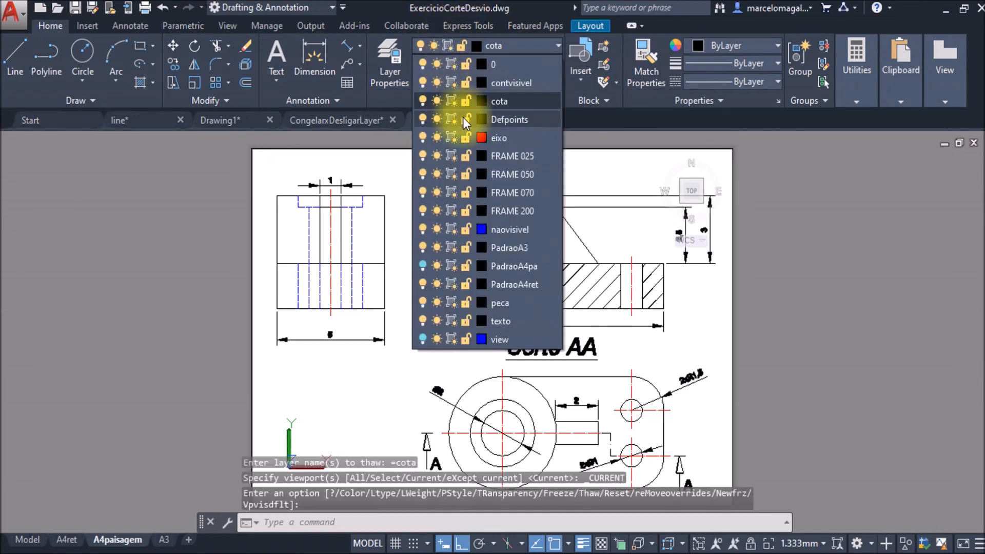
{"action": "left_click", "coordinate": [743, 270]}
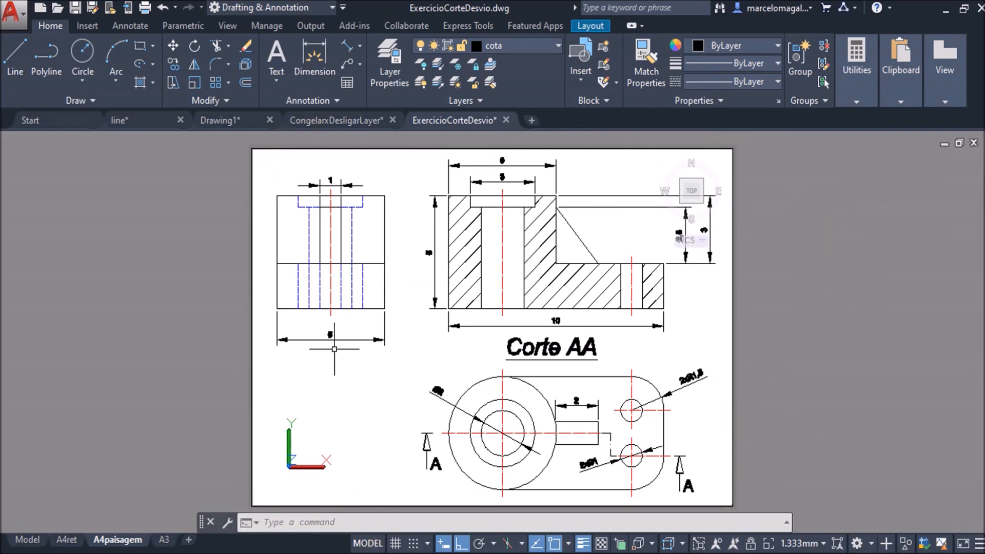
{"action": "double_click", "coordinate": [873, 361]}
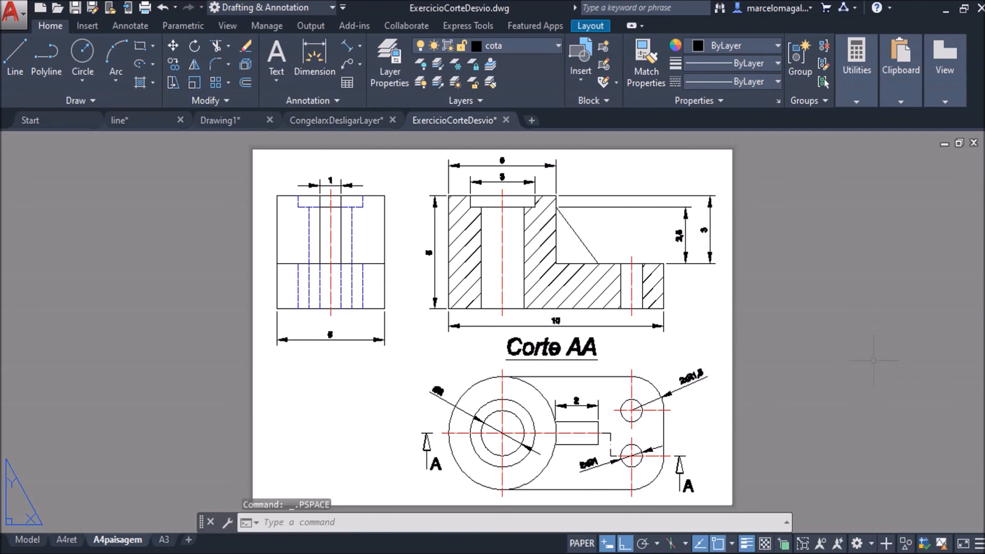